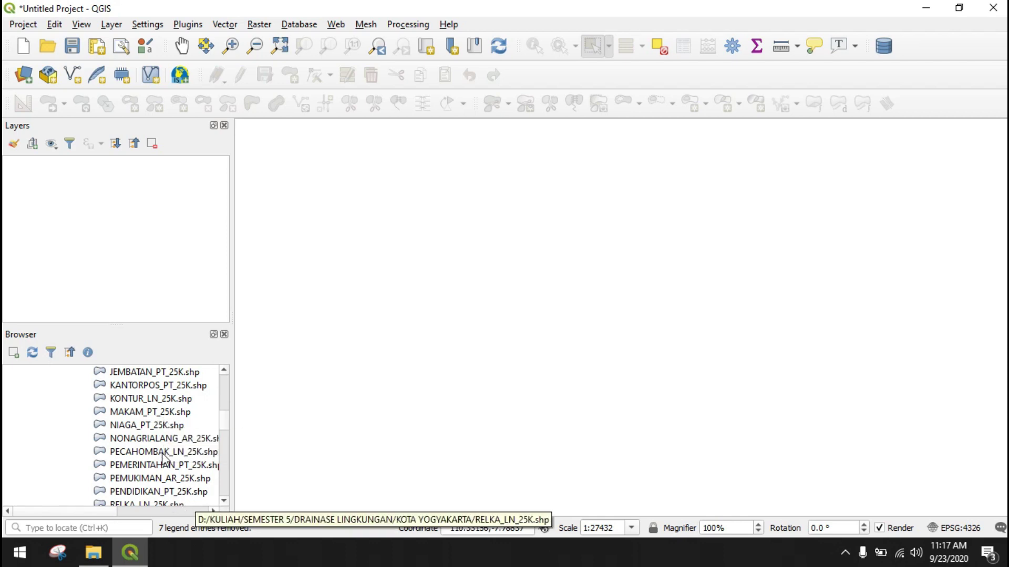
- Add the river shapefile SUNGAI_LN_25K.shp from the KOTA YOGYAKARTA folder to the map
scroll(175, 455, down, 1)
scroll(172, 453, down, 1)
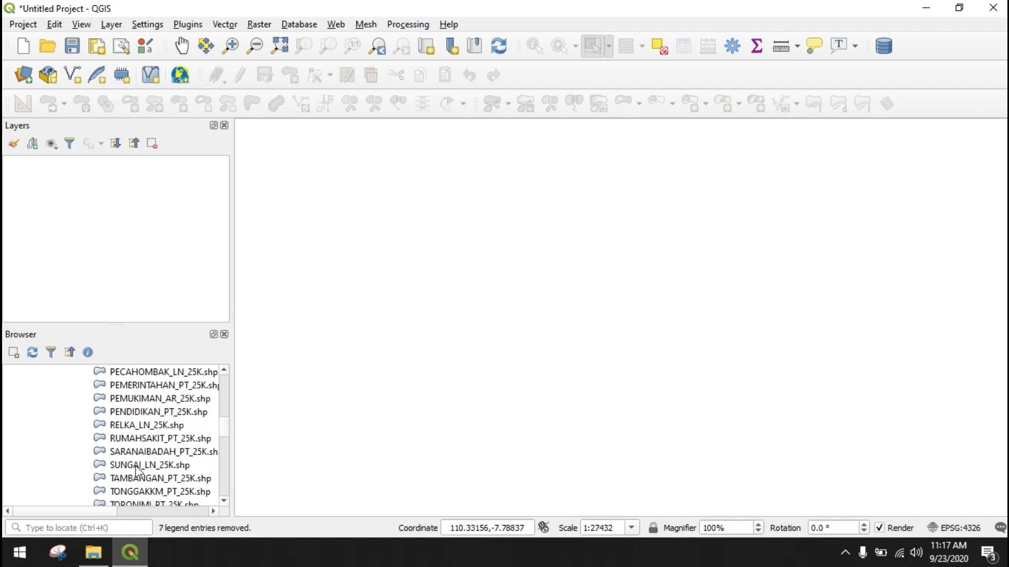
click(145, 467)
drag(146, 470, 446, 377)
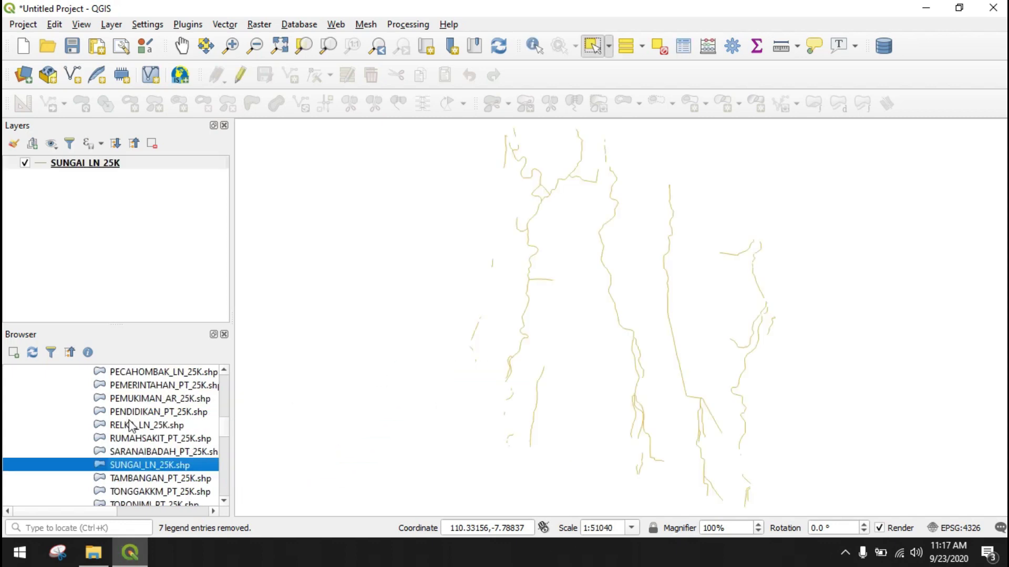
- Add the road shapefile JALAN_LN_25K.shp from the same folder to the map
scroll(131, 426, up, 2)
scroll(132, 426, up, 2)
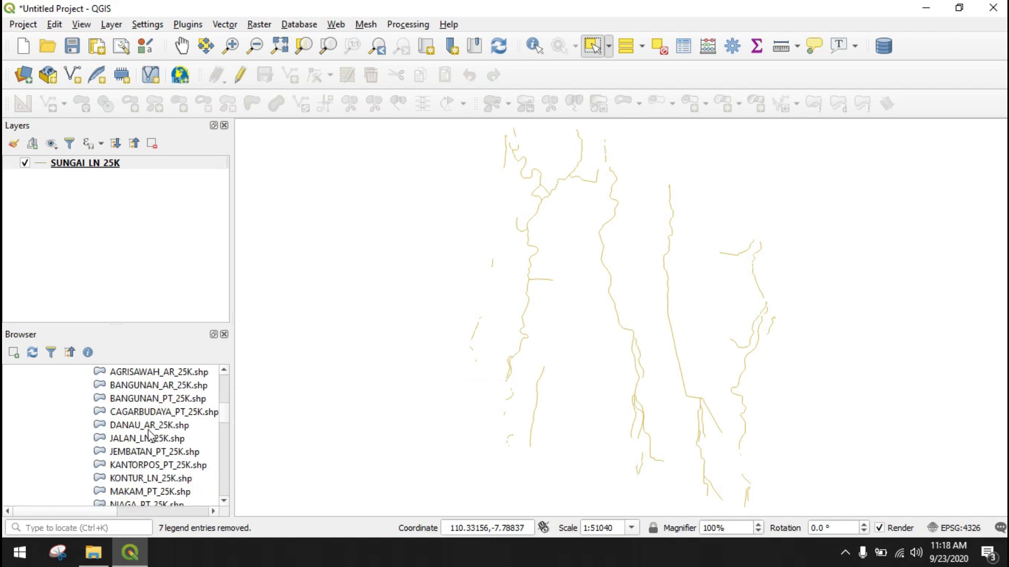
click(148, 440)
drag(148, 444, 365, 364)
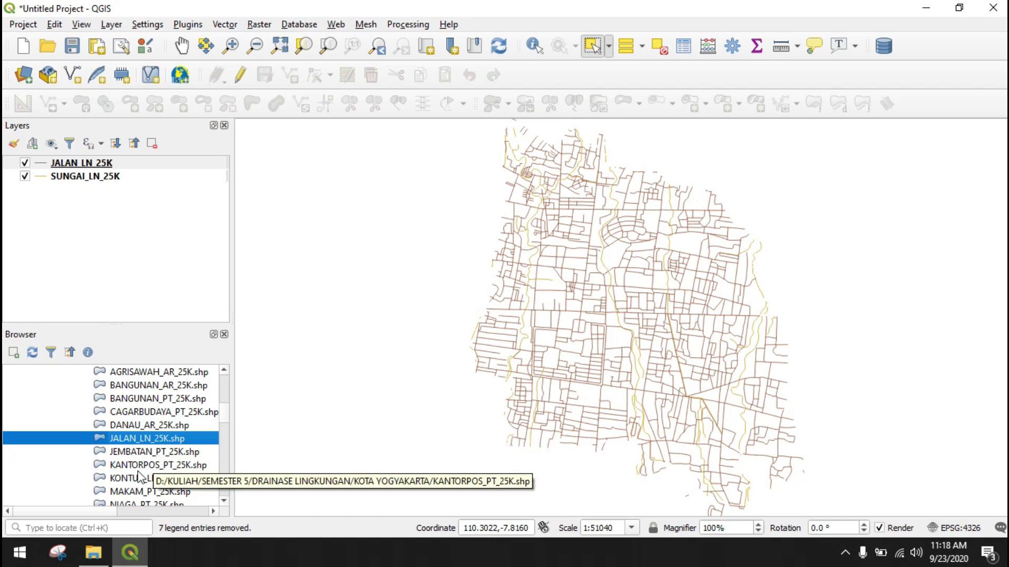
- Add the Kota_Yogya shapefile from its File Explorer folder to the QGIS project and place it beneath the road and river layers
mouse_move(102, 561)
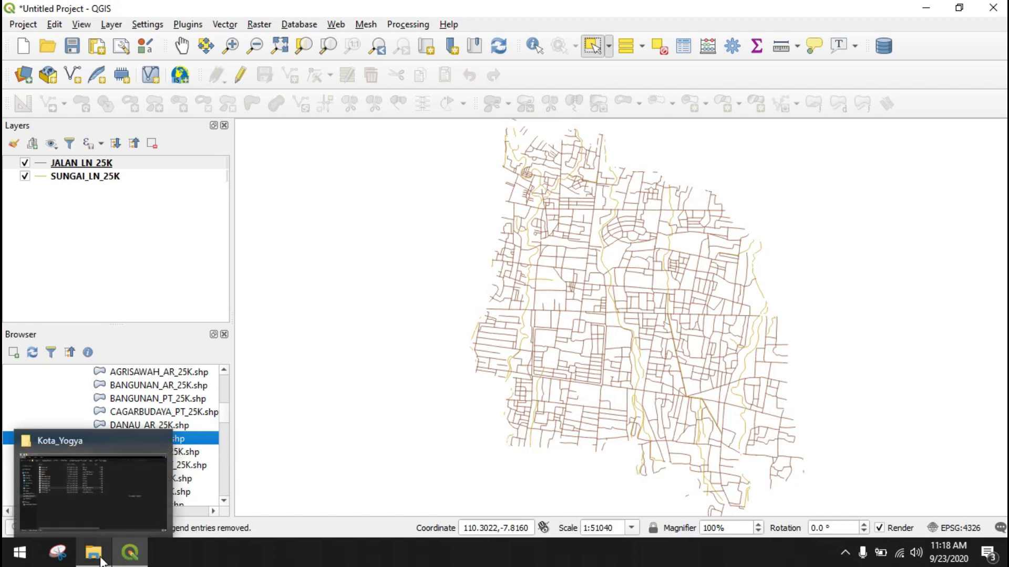
click(101, 561)
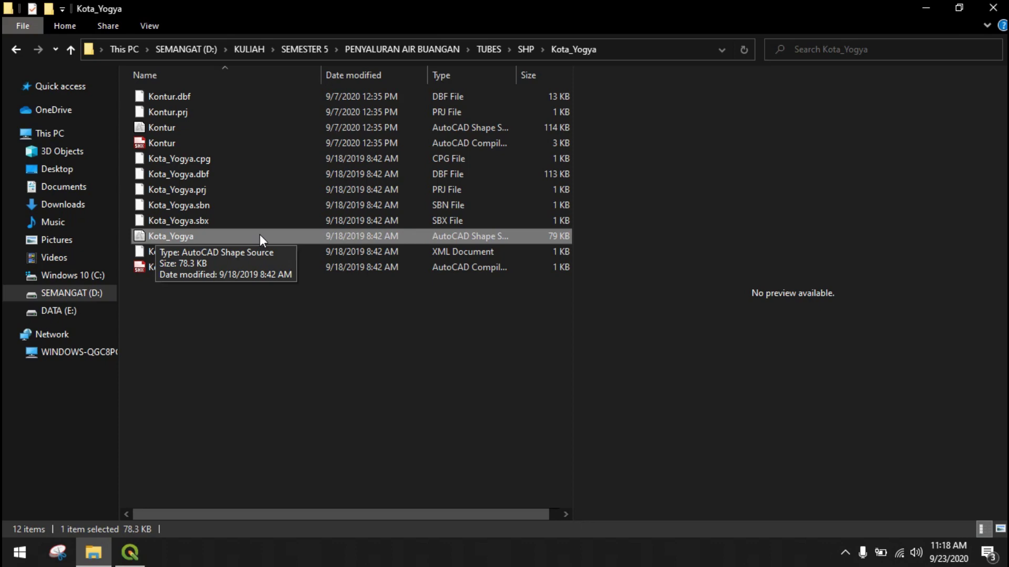
mouse_move(198, 234)
mouse_down()
mouse_move(198, 403)
mouse_move(141, 564)
mouse_move(141, 268)
mouse_up()
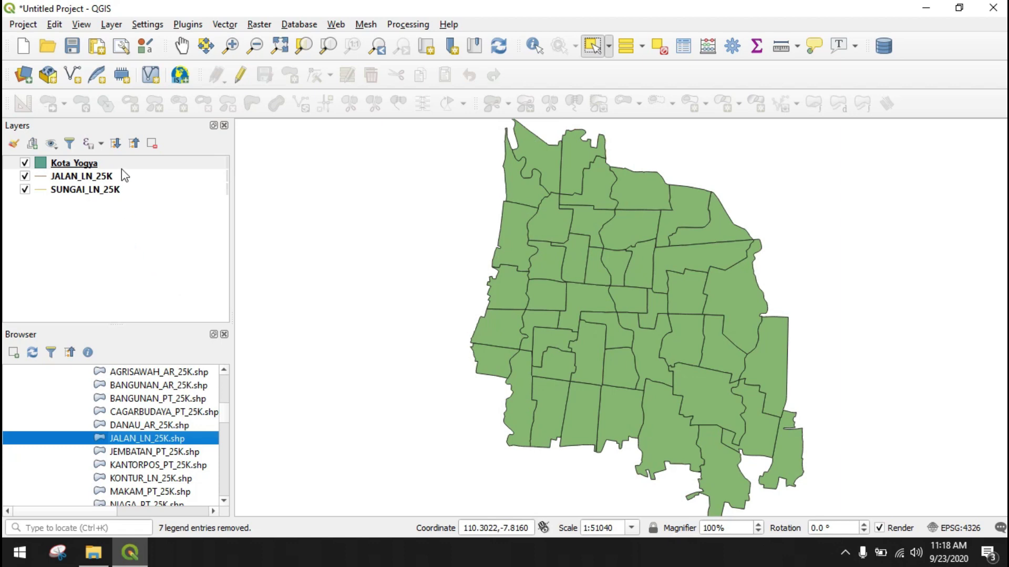
drag(121, 168, 98, 202)
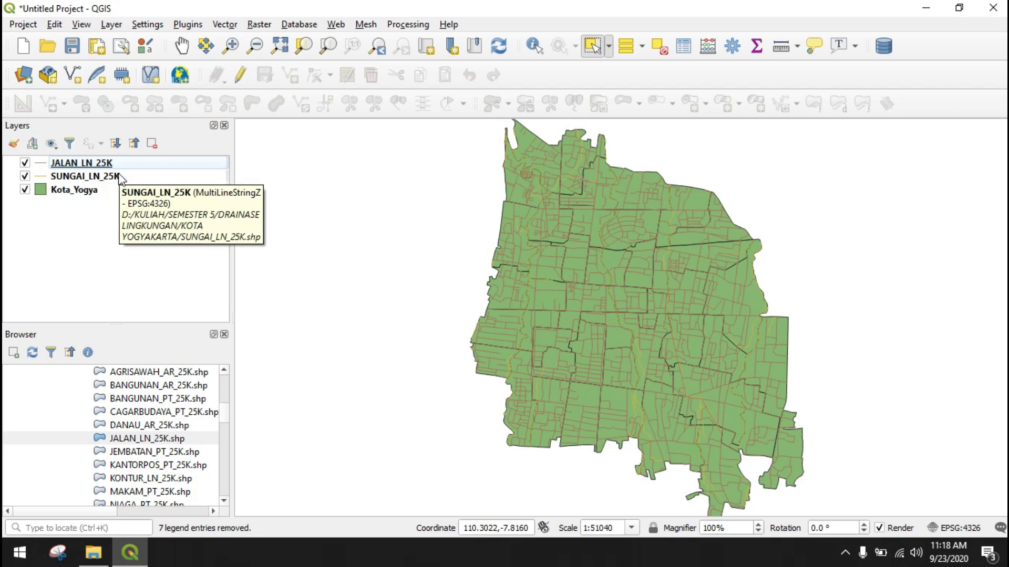
- Examine the road types in the REMARK column of the JALAN_LN_25K layer's attribute table, then close the table
click(82, 165)
right_click(83, 169)
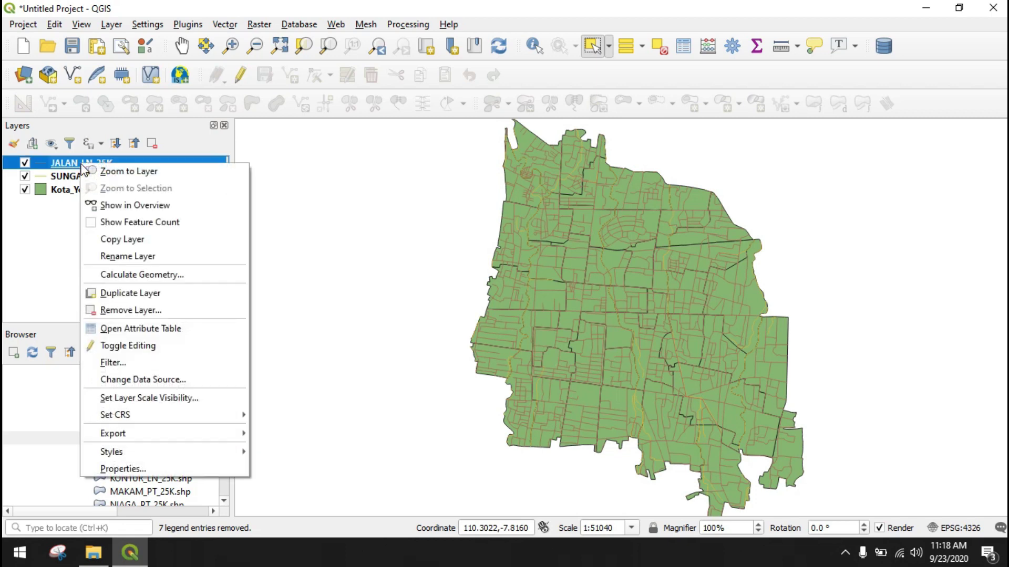
click(175, 147)
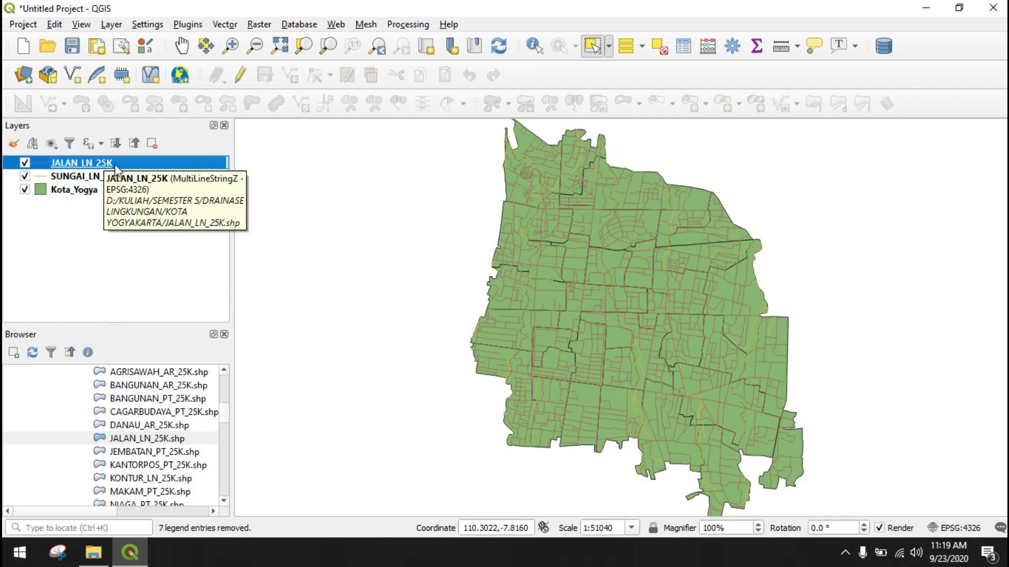
click(689, 52)
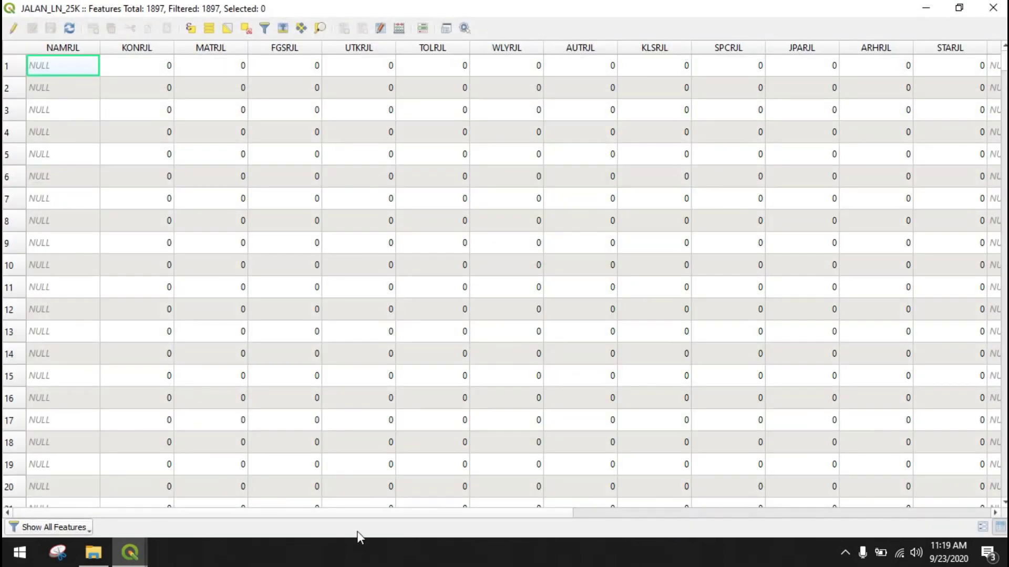
drag(545, 514, 967, 515)
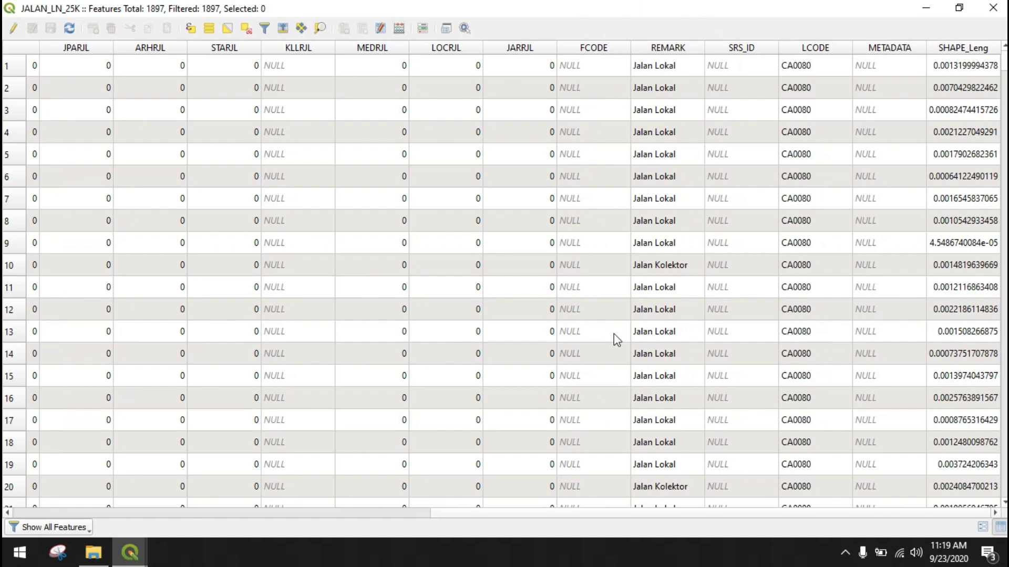
scroll(668, 321, down, 1)
scroll(673, 321, down, 4)
scroll(673, 323, down, 10)
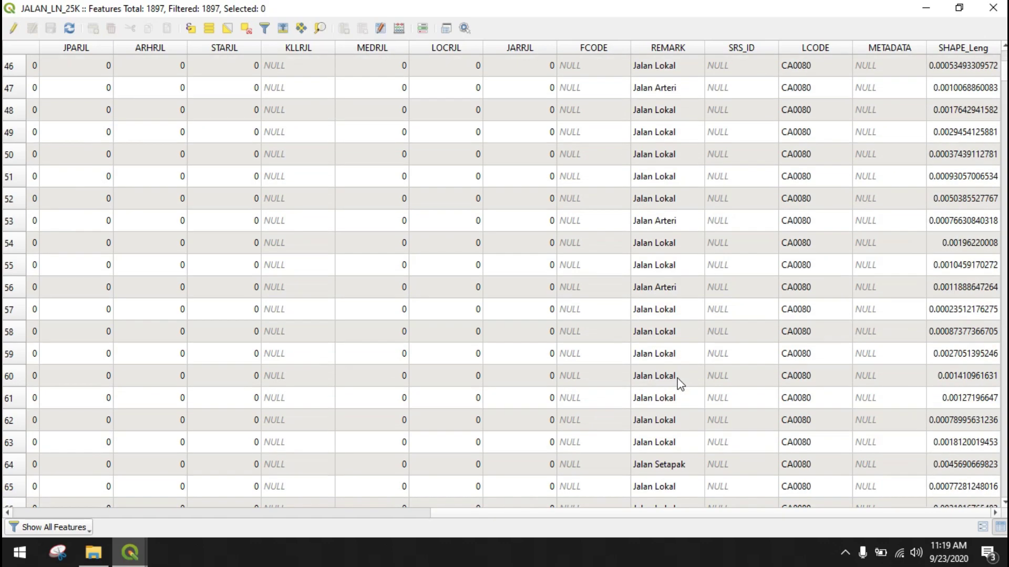
scroll(679, 377, down, 14)
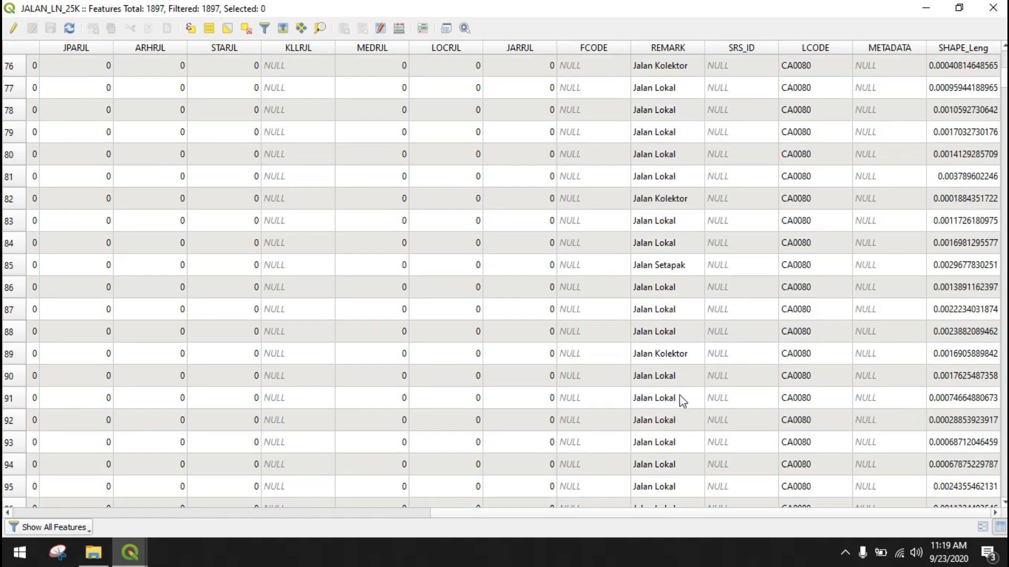
scroll(679, 404, down, 6)
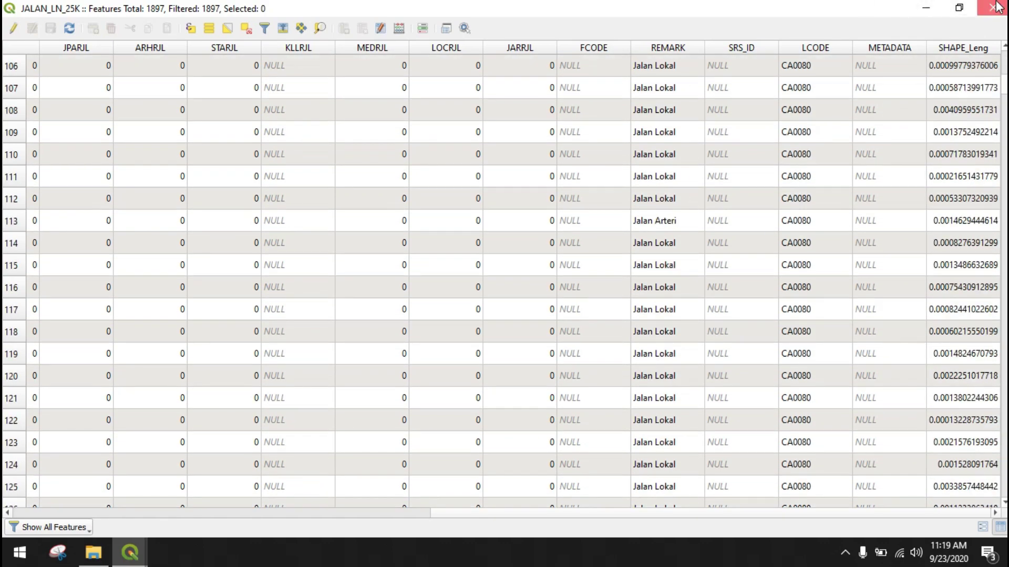
click(992, 8)
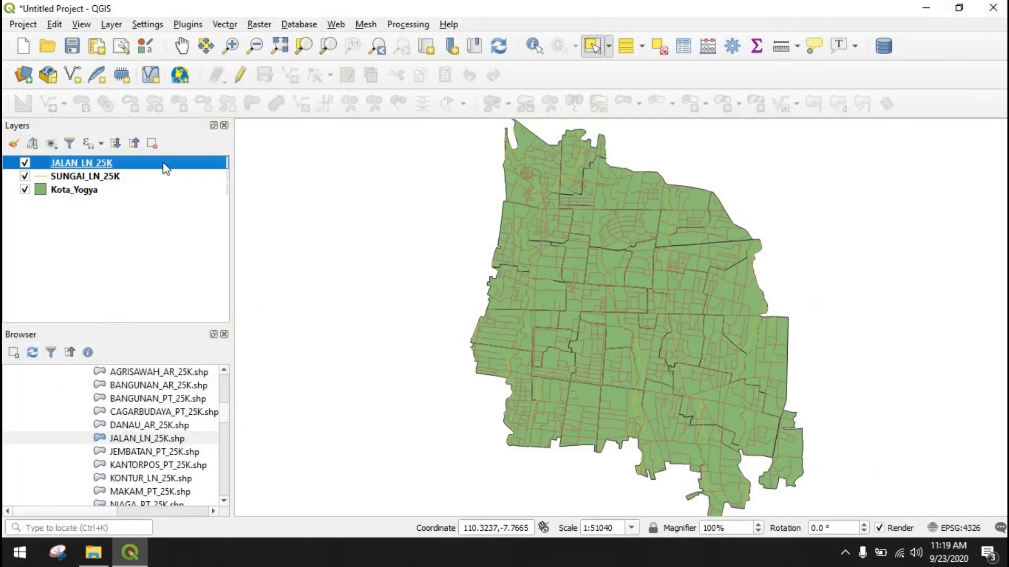
- Look at the attribute table of the Kota_Yogya layer and close it
click(96, 195)
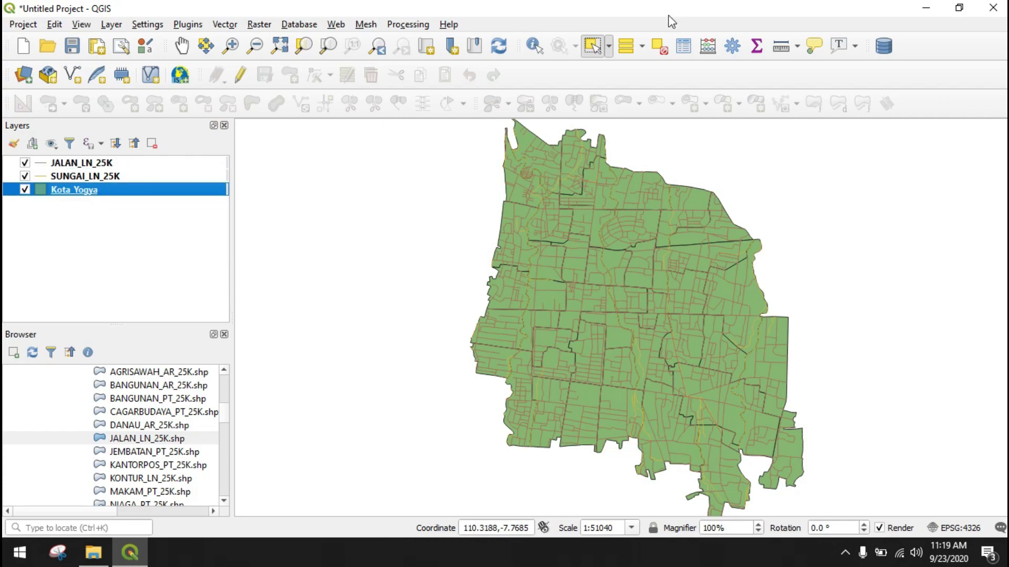
click(680, 51)
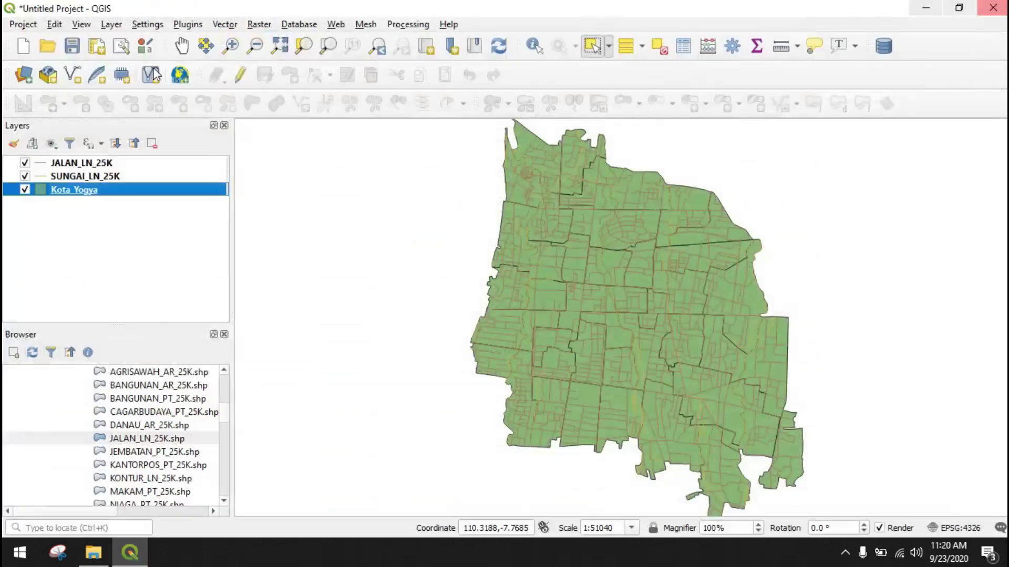
click(993, 8)
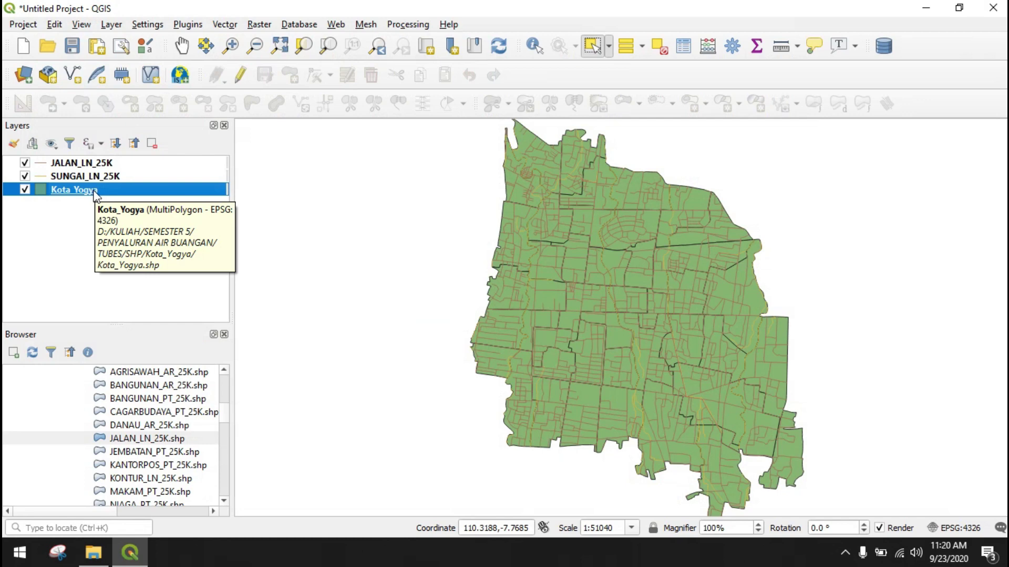
- Turn on single labels for the Kota_Yogya layer using the NAMOBJ field as the label value
right_click(96, 196)
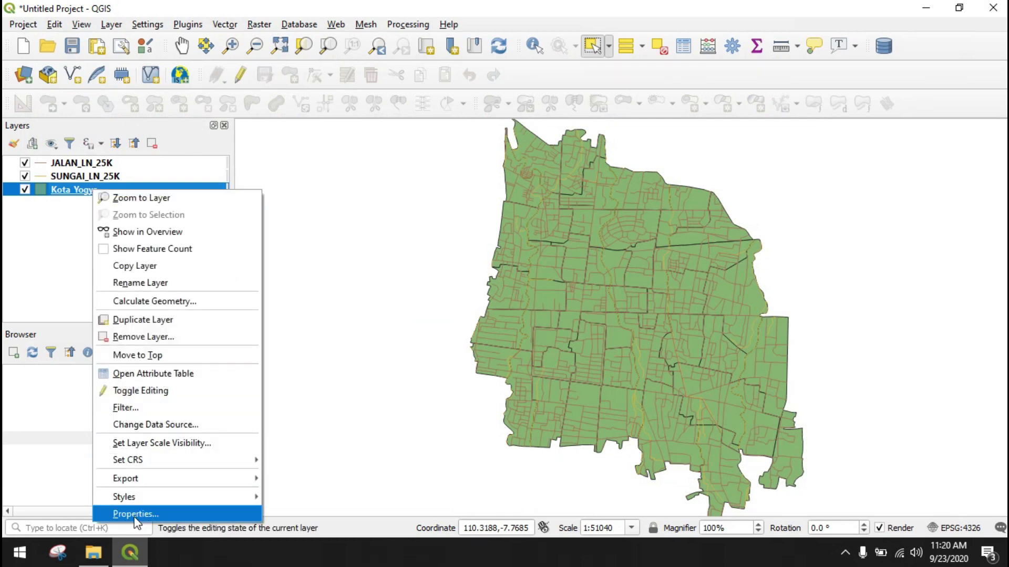
click(58, 196)
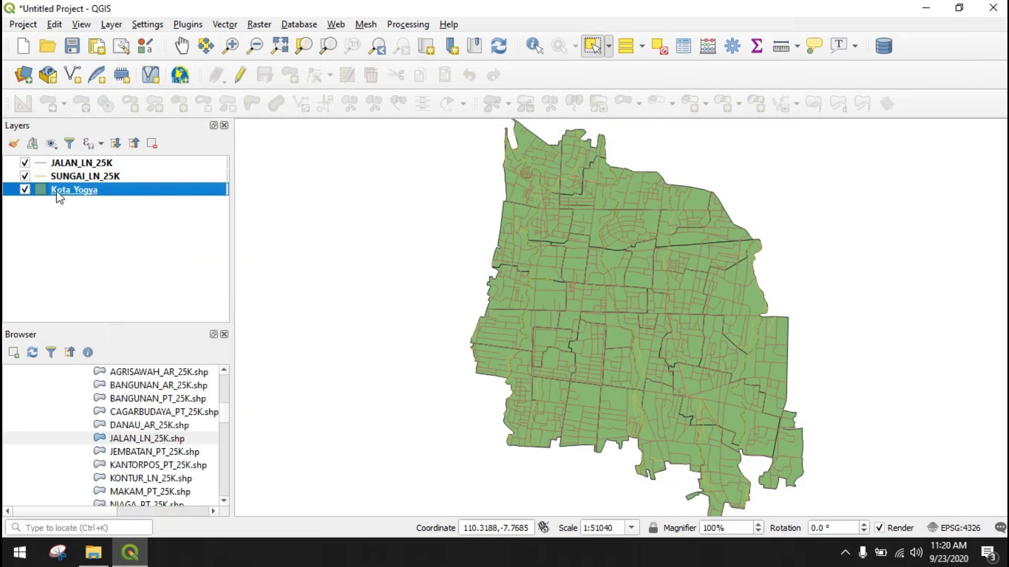
double_click(57, 194)
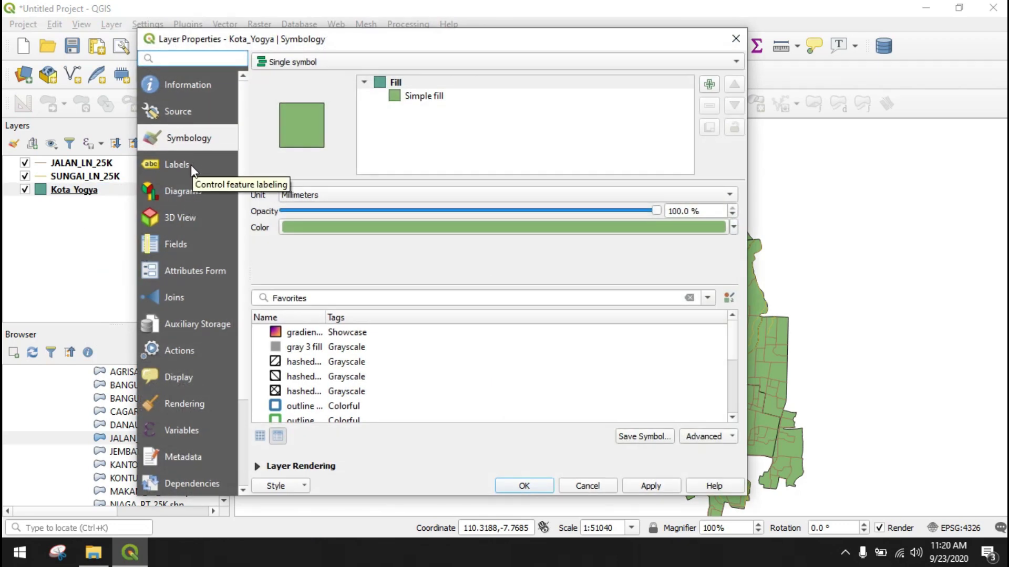
click(174, 167)
click(288, 63)
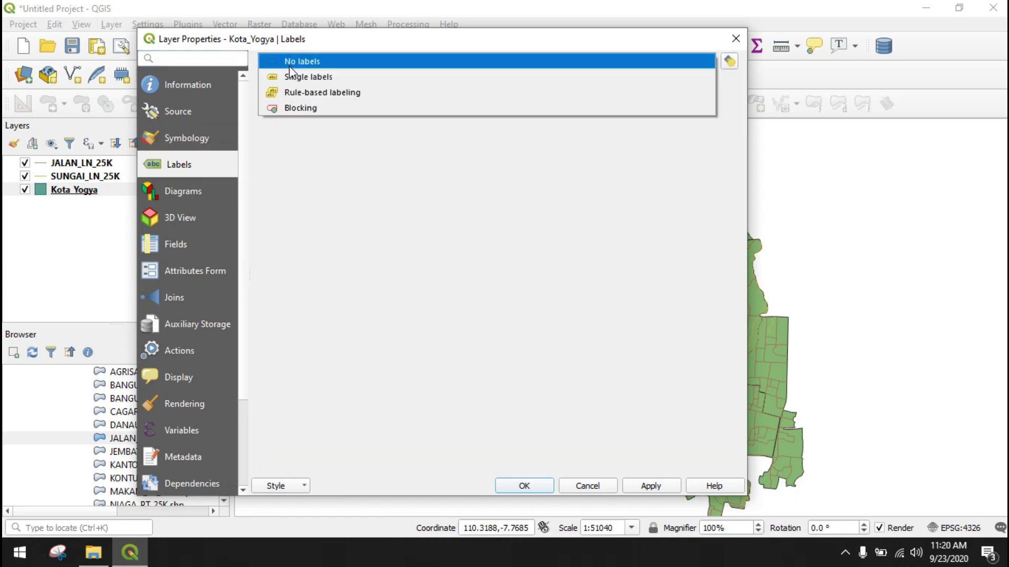
click(298, 77)
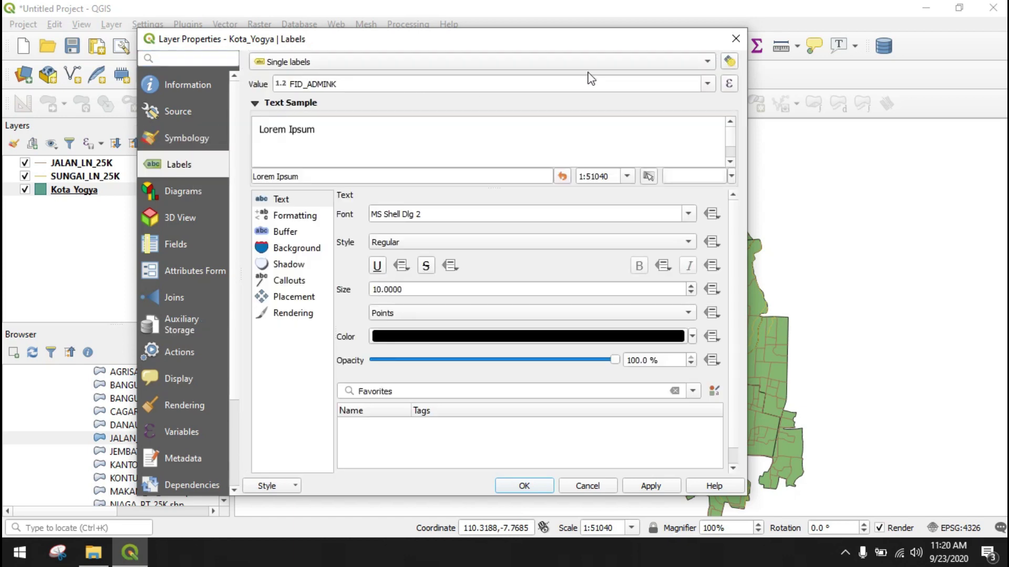
click(708, 84)
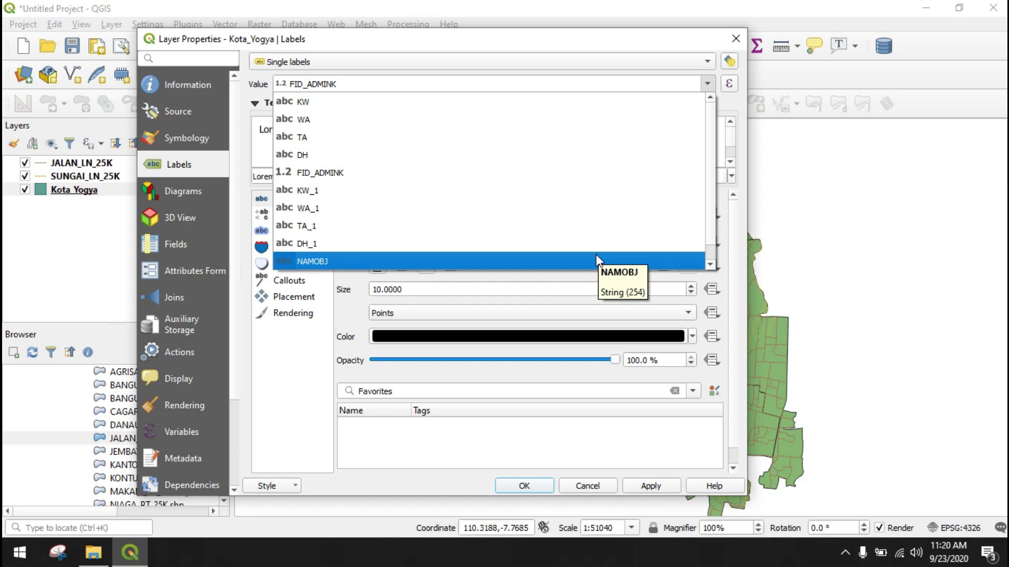
click(345, 261)
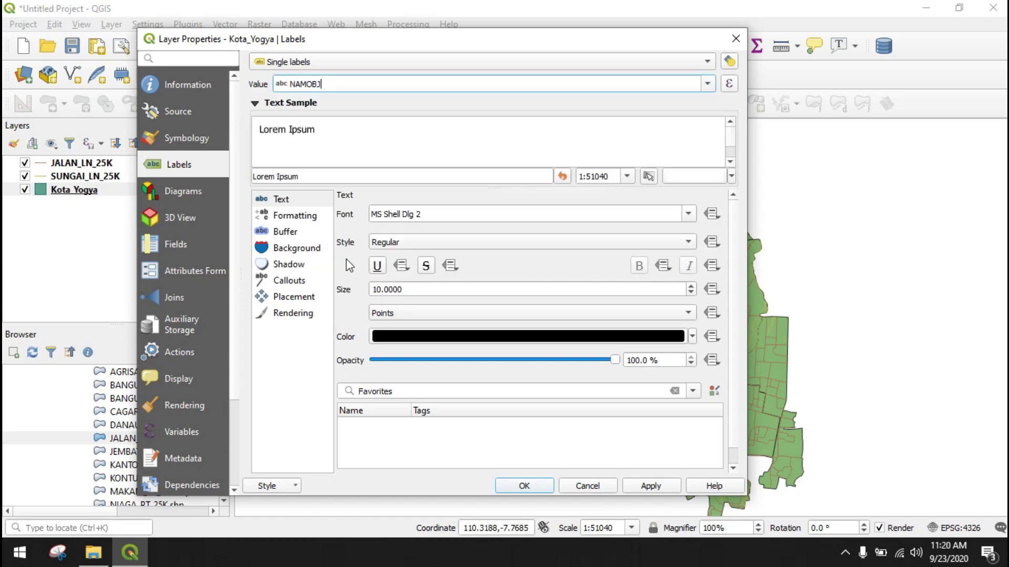
click(523, 486)
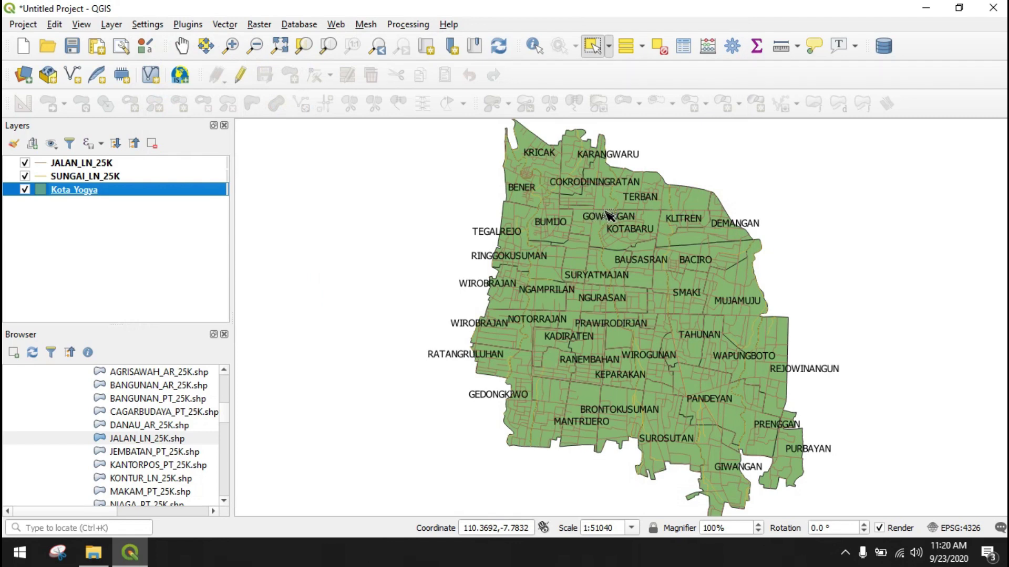
scroll(608, 214, up, 1)
drag(599, 201, 570, 237)
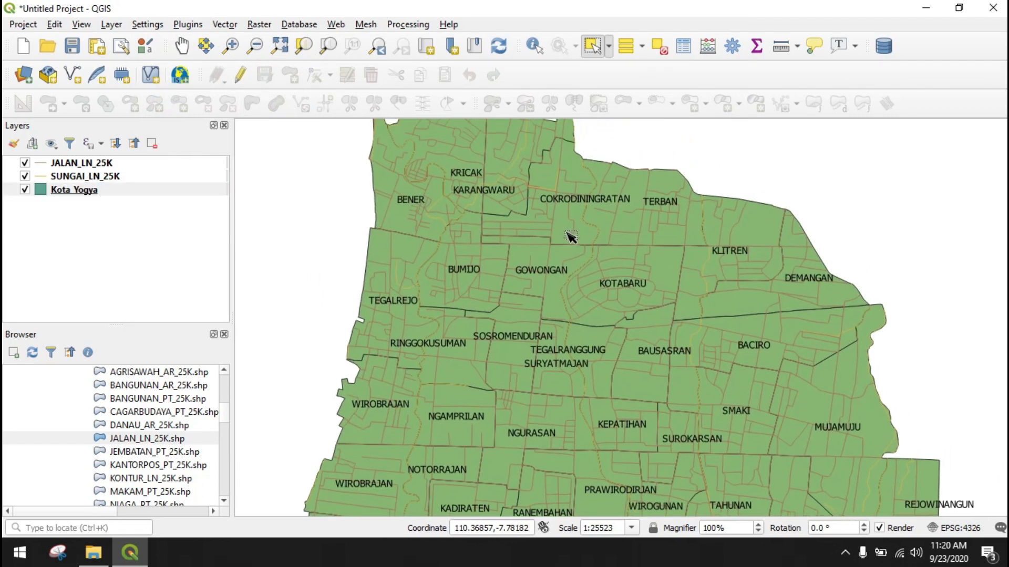
- Style the Kota_Yogya layer with categorized symbology classified by the Kecamatan field, using random colors
click(58, 189)
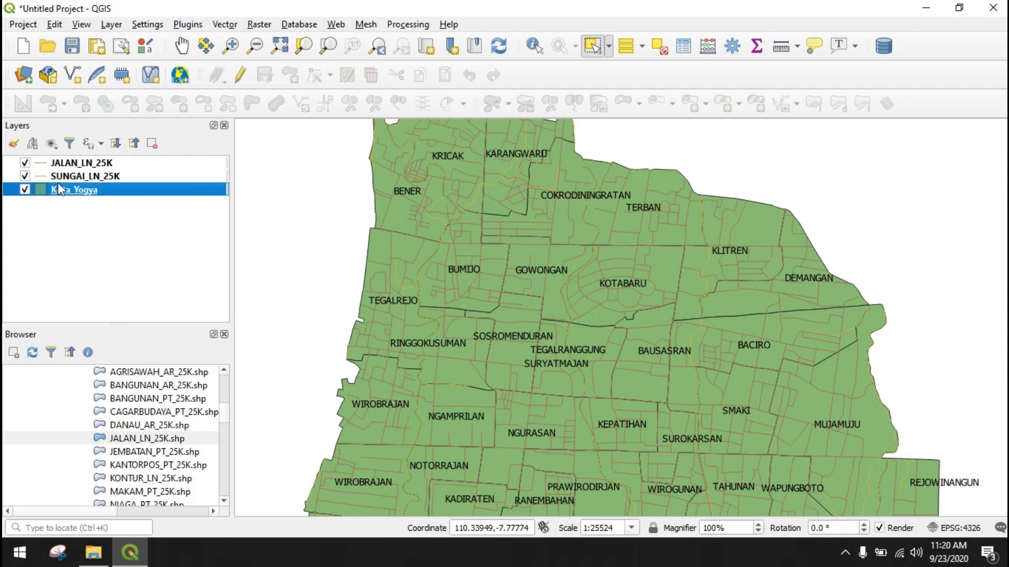
double_click(95, 191)
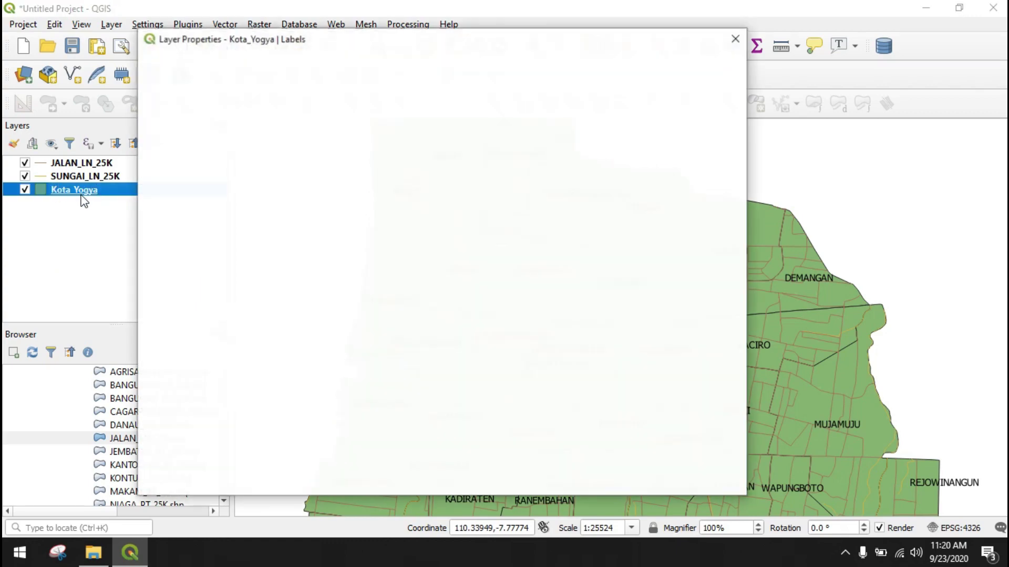
click(198, 145)
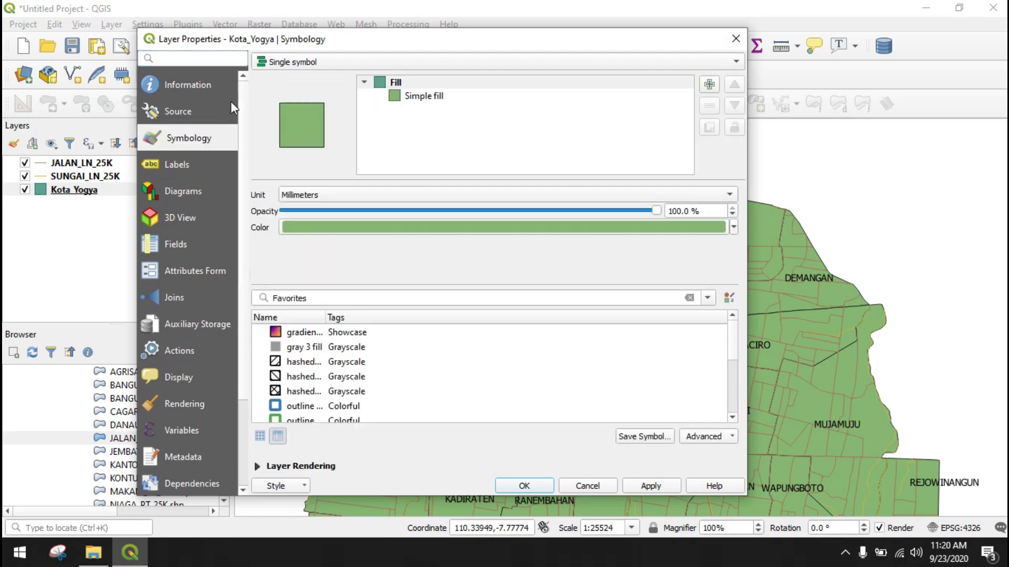
click(315, 62)
click(330, 79)
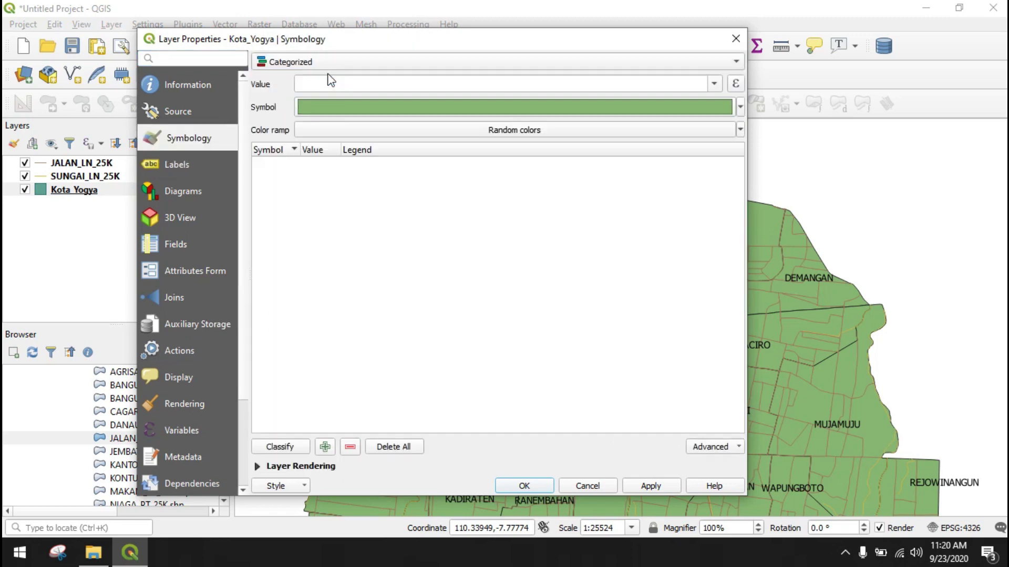
click(714, 84)
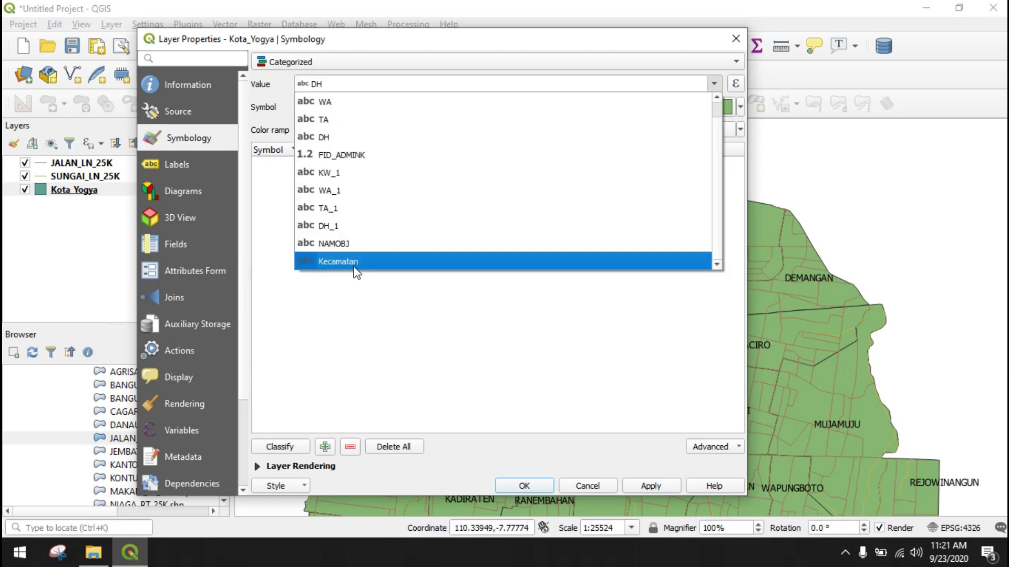
click(354, 267)
click(287, 447)
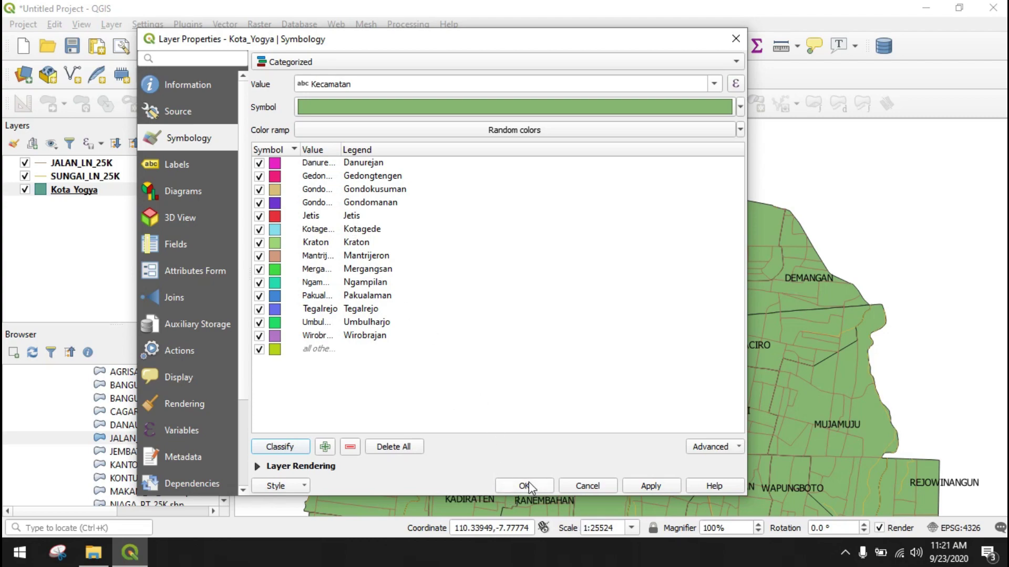
click(528, 485)
scroll(610, 359, down, 2)
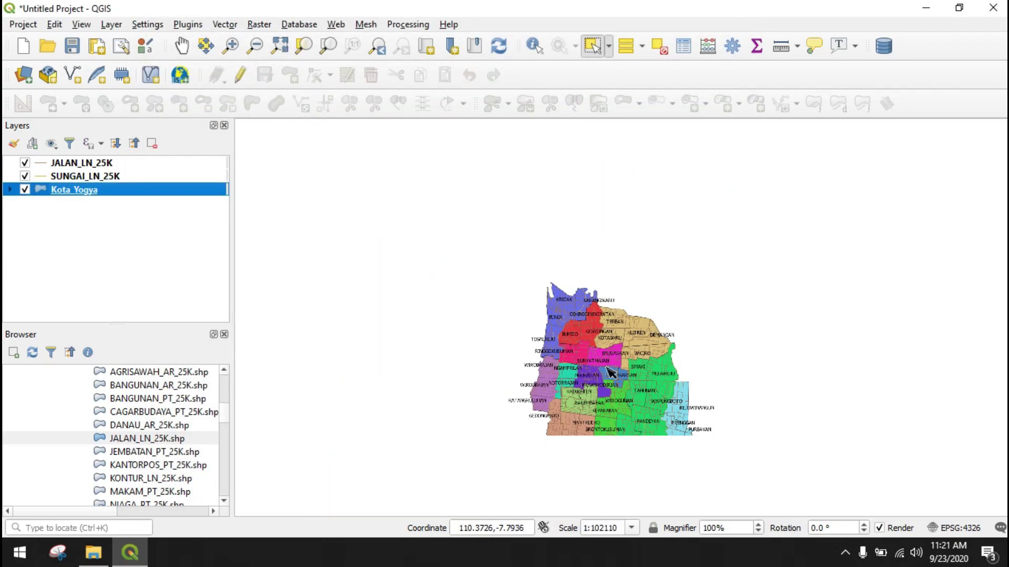
- Filter the Kota_Yogya layer with the provider expression "Kecamatan" = 'Tegalrejo'
scroll(609, 359, up, 3)
drag(520, 253, 534, 297)
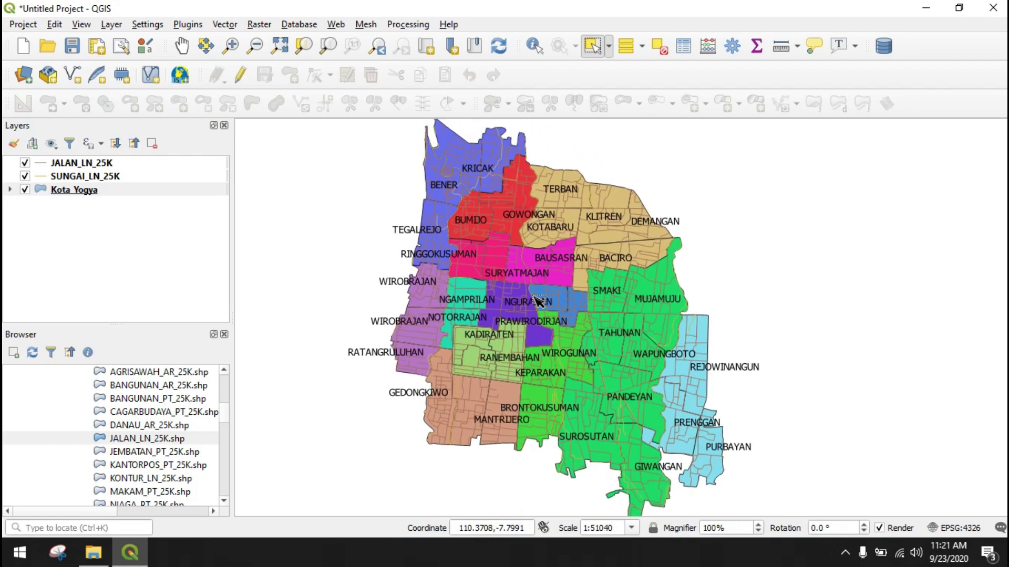
click(108, 195)
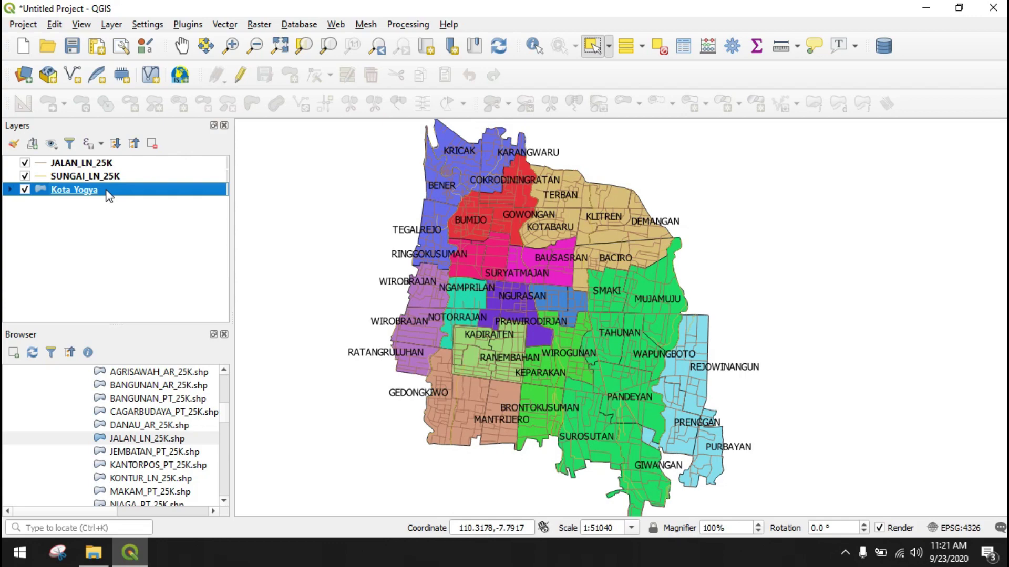
double_click(109, 193)
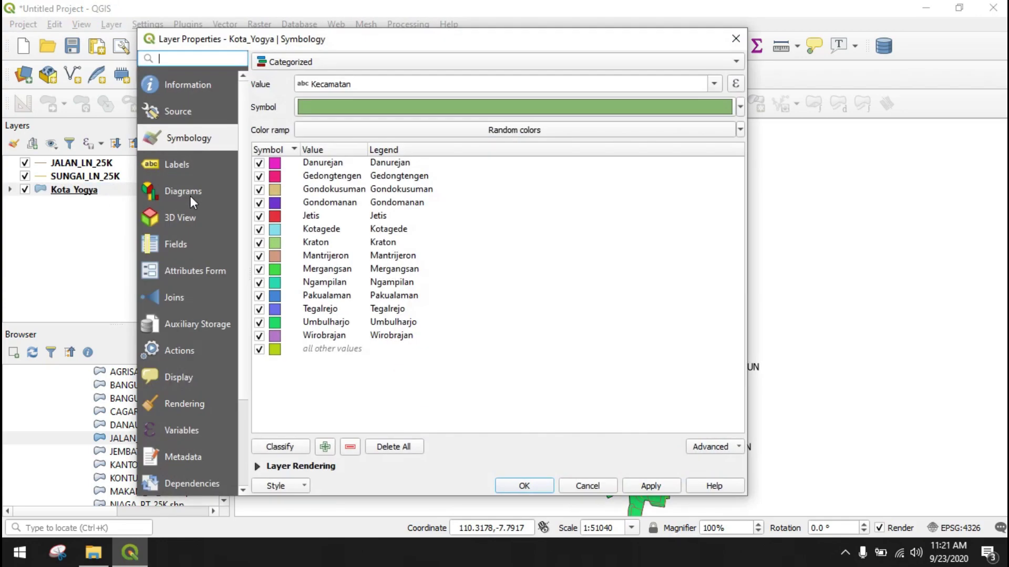
click(184, 115)
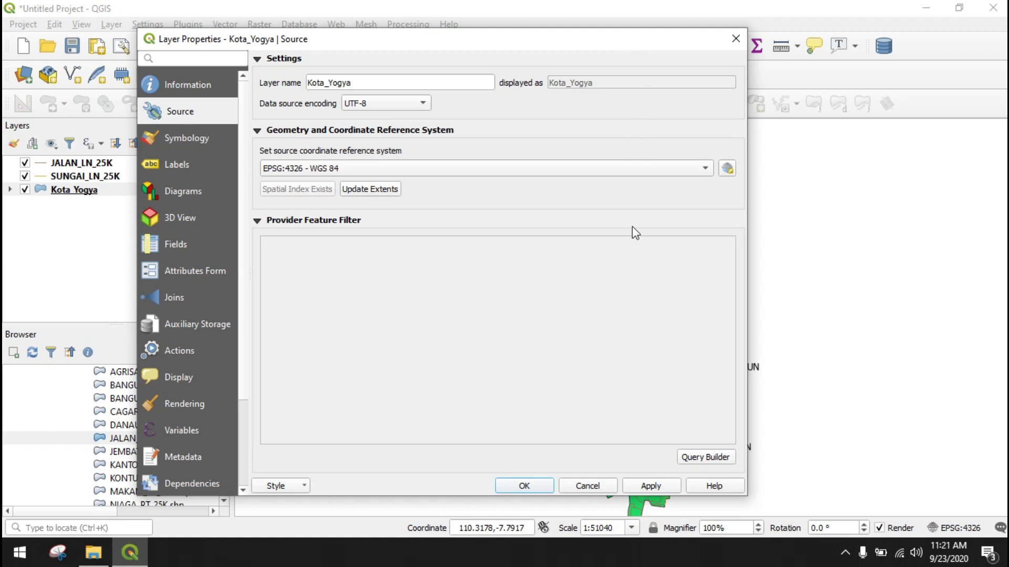
click(687, 460)
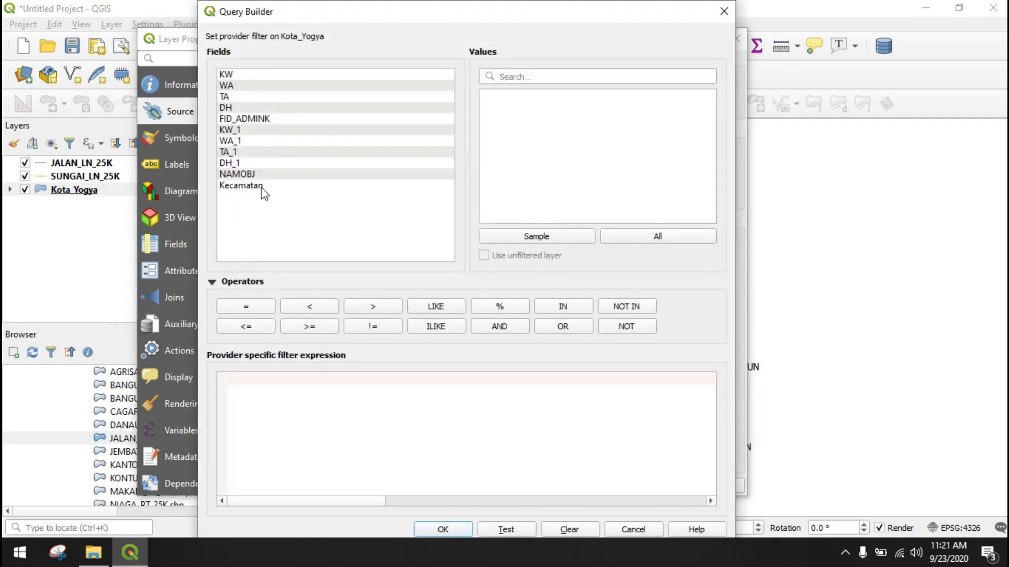
double_click(241, 187)
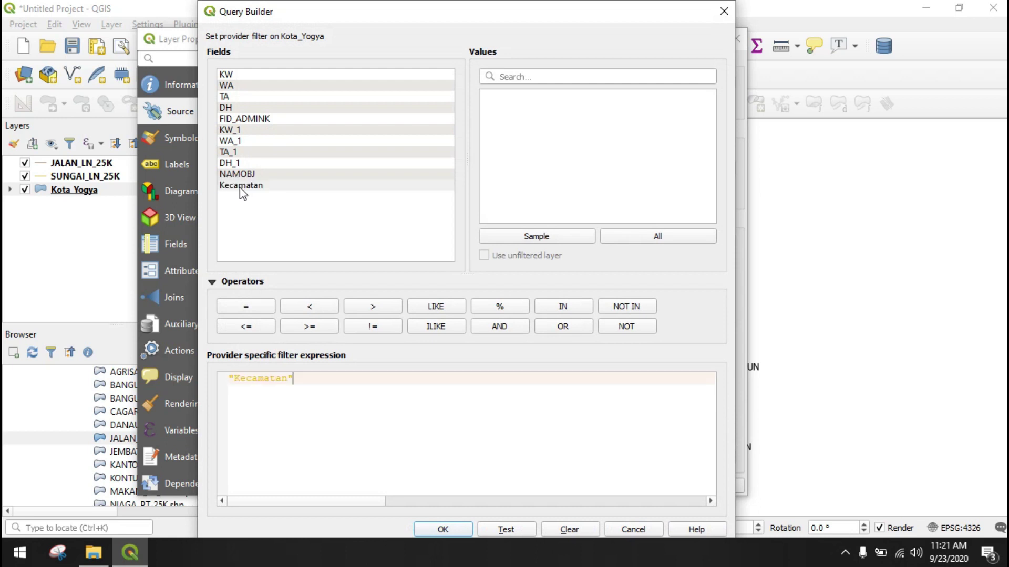
click(239, 309)
click(655, 240)
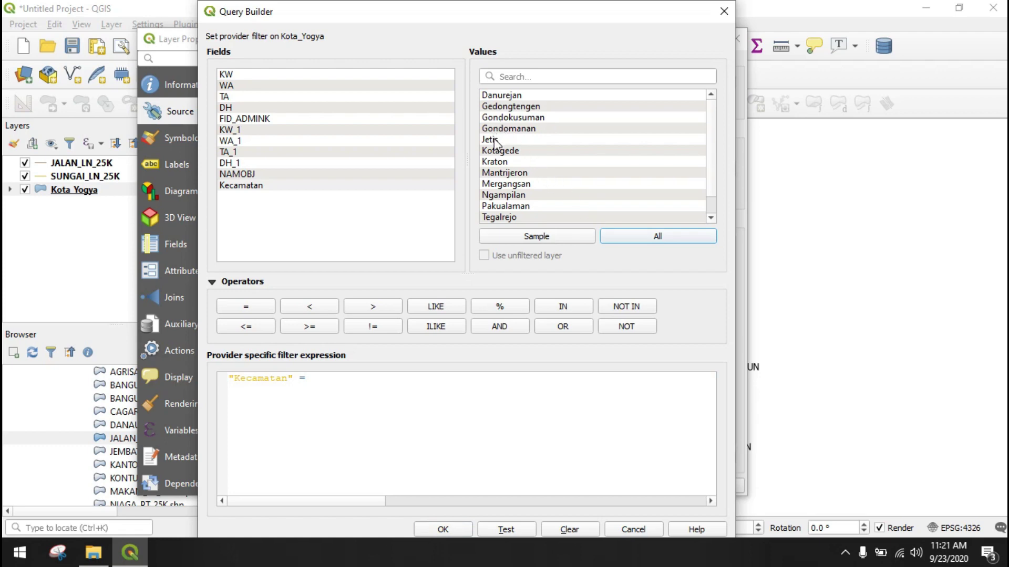
click(506, 217)
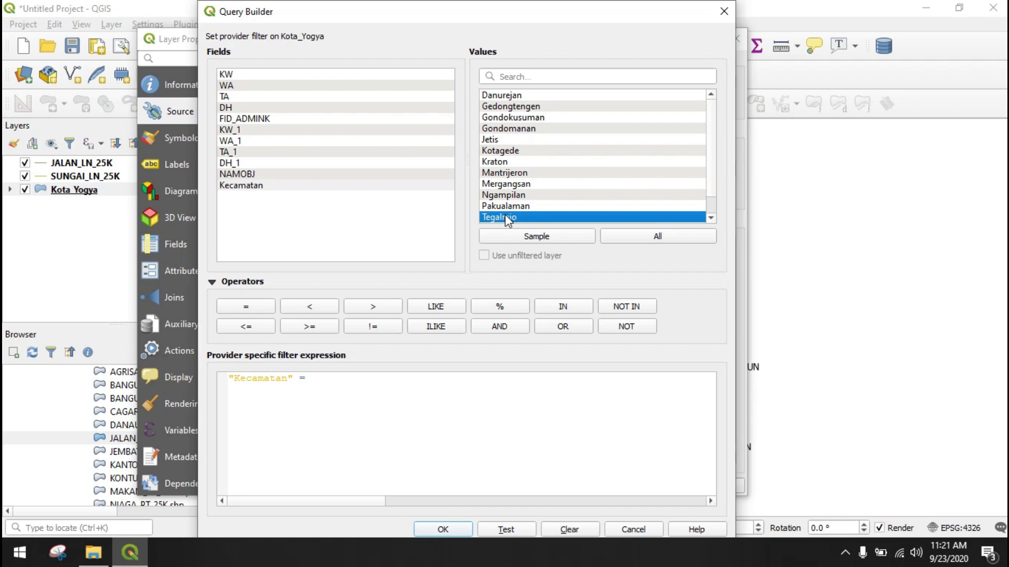
double_click(530, 219)
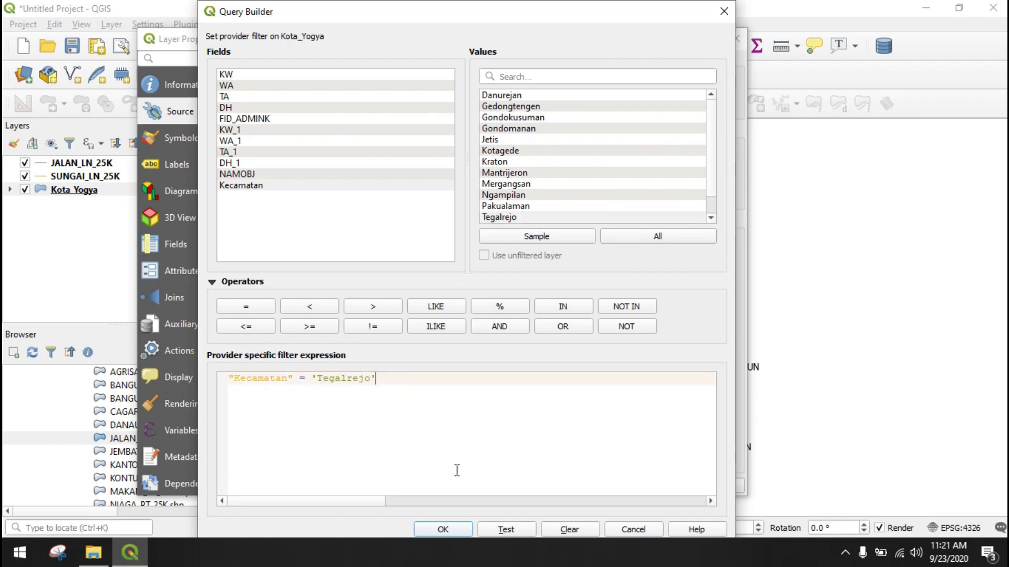
click(442, 530)
click(541, 482)
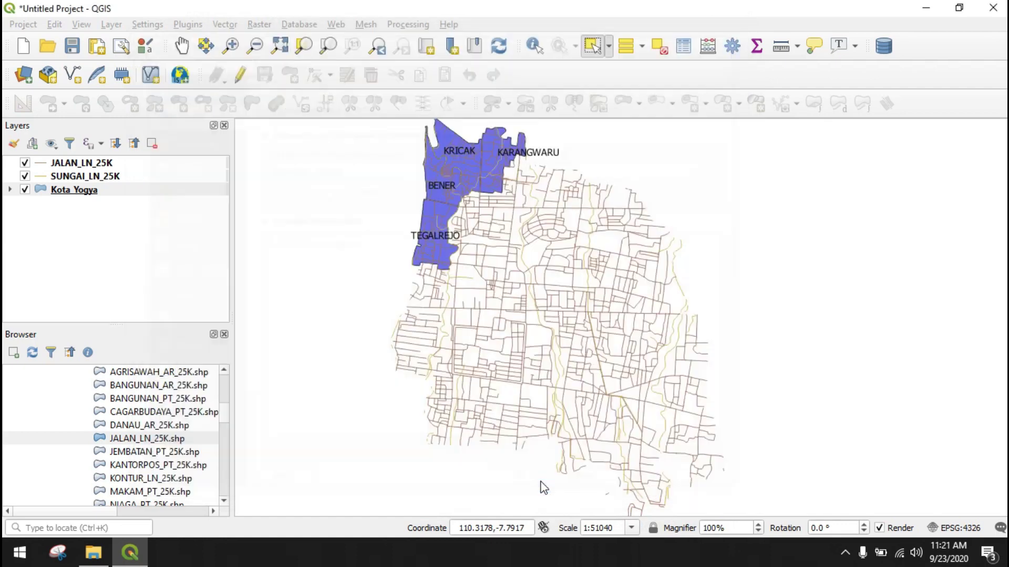
- Set up a Clip operation with JALAN_LN_25K as the input layer and the filtered Kota_Yogya layer as the overlay
scroll(467, 210, up, 1)
drag(480, 306, 471, 259)
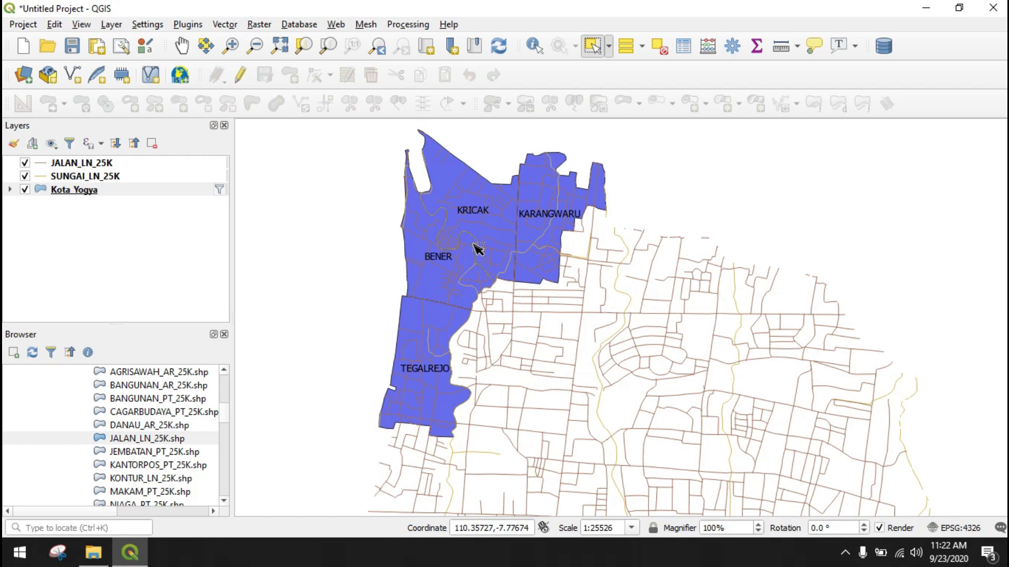
drag(513, 355, 509, 214)
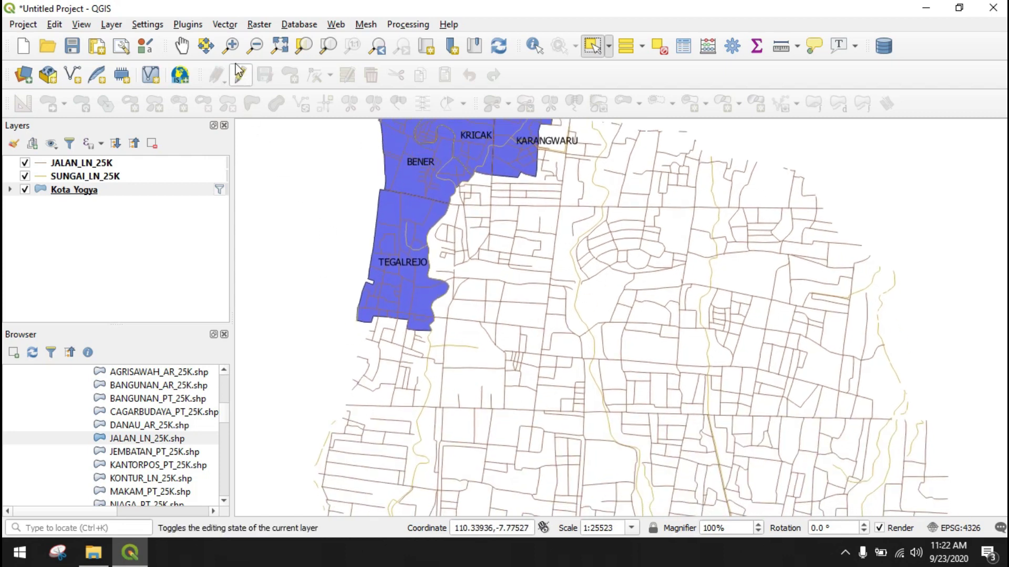
click(226, 25)
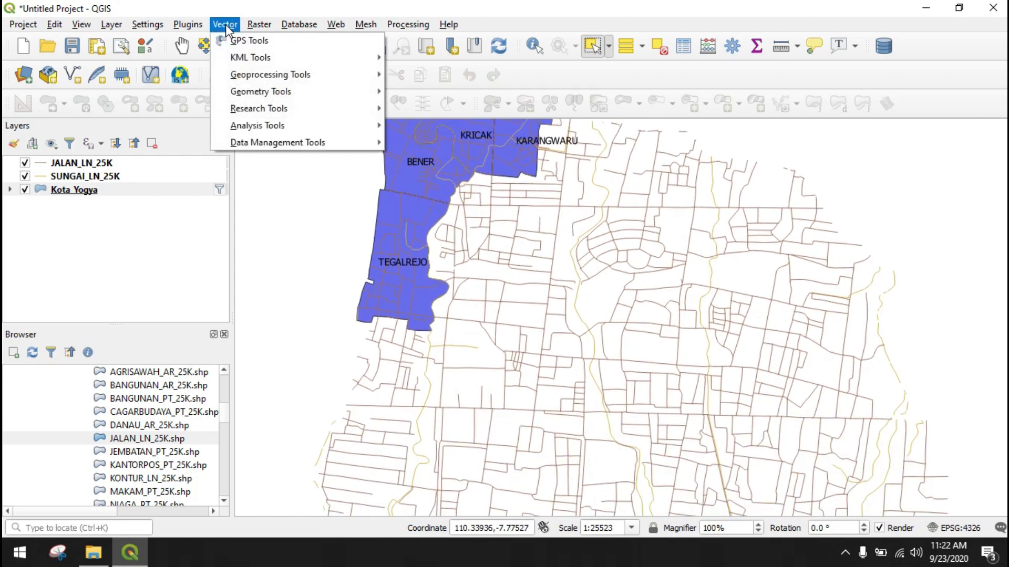
mouse_move(276, 78)
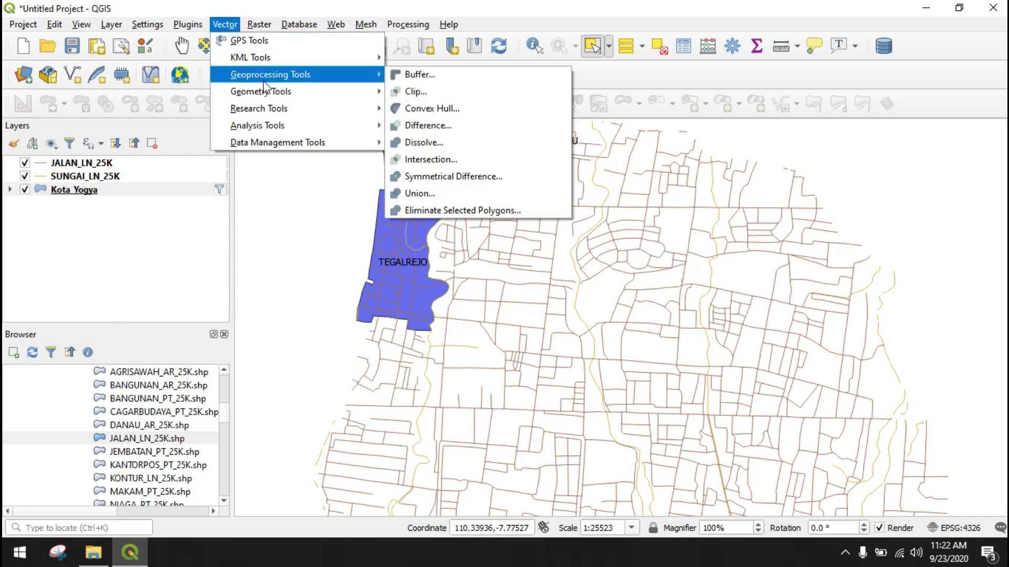
click(443, 97)
drag(455, 103, 778, 119)
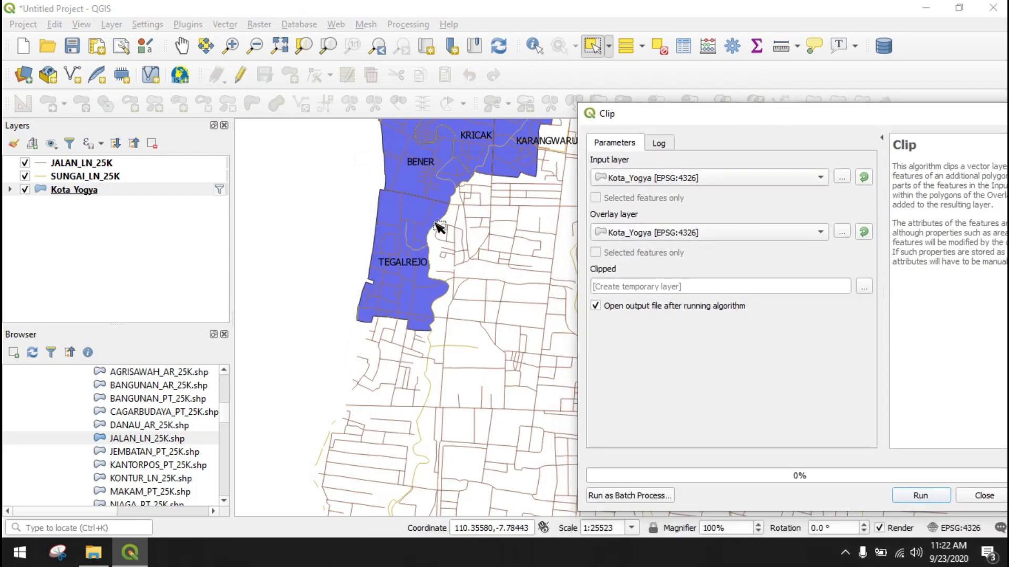
drag(781, 116, 411, 97)
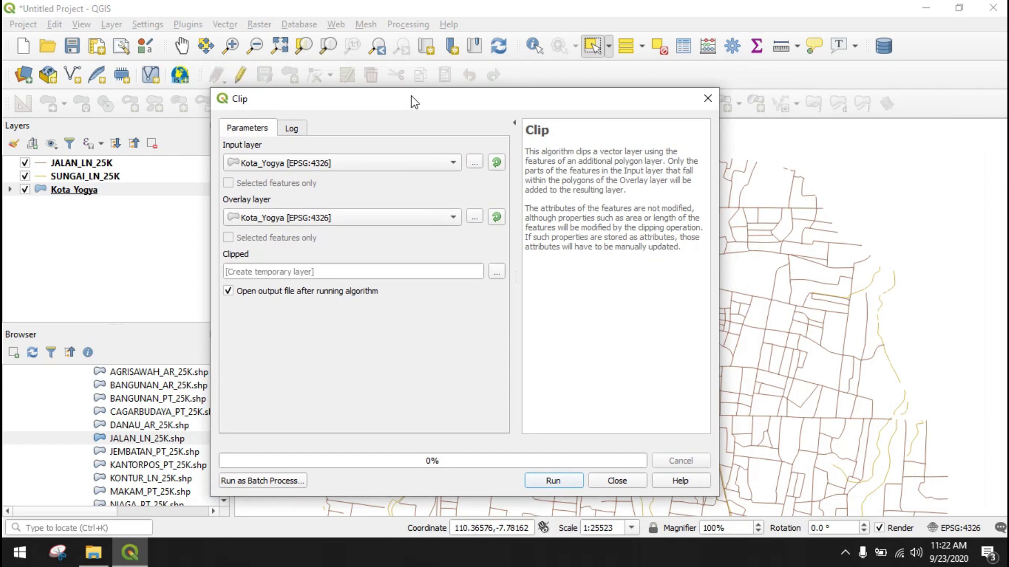
click(310, 164)
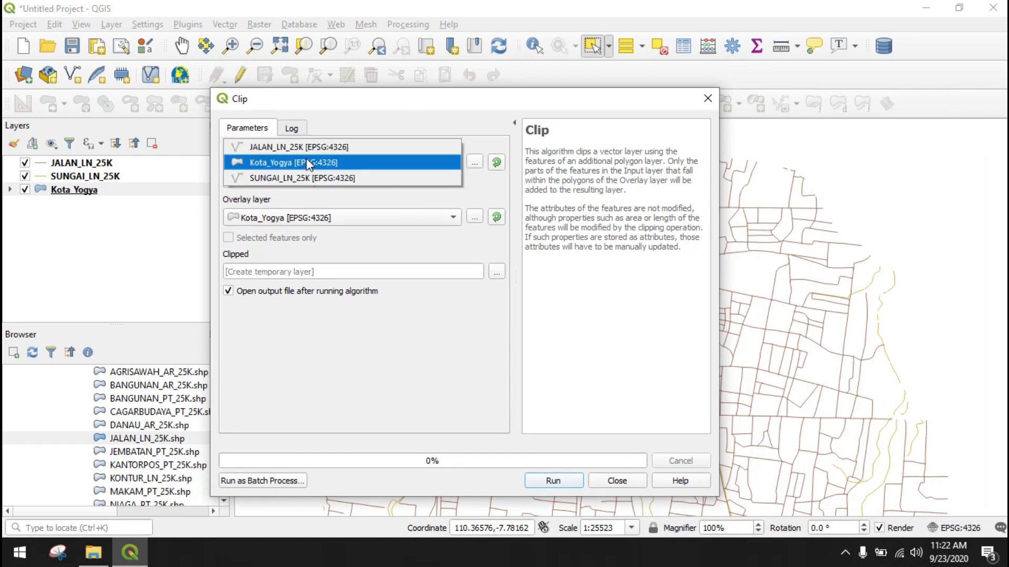
click(306, 149)
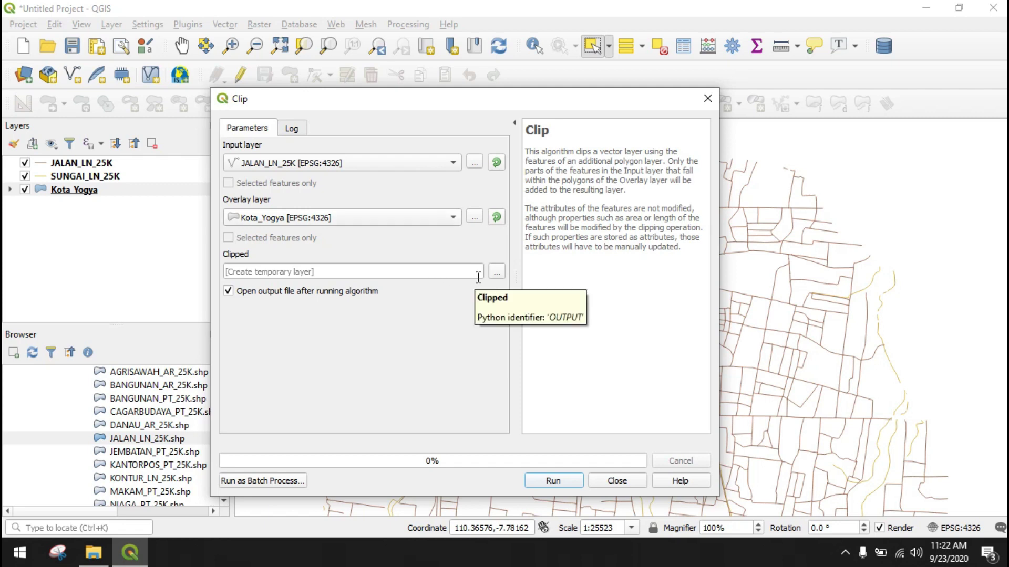
click(496, 272)
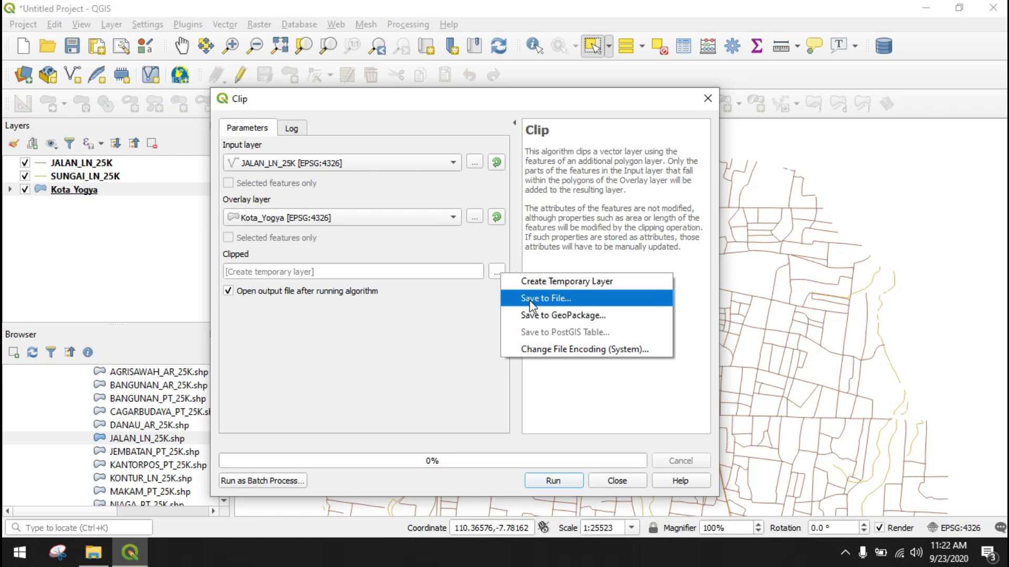
click(558, 299)
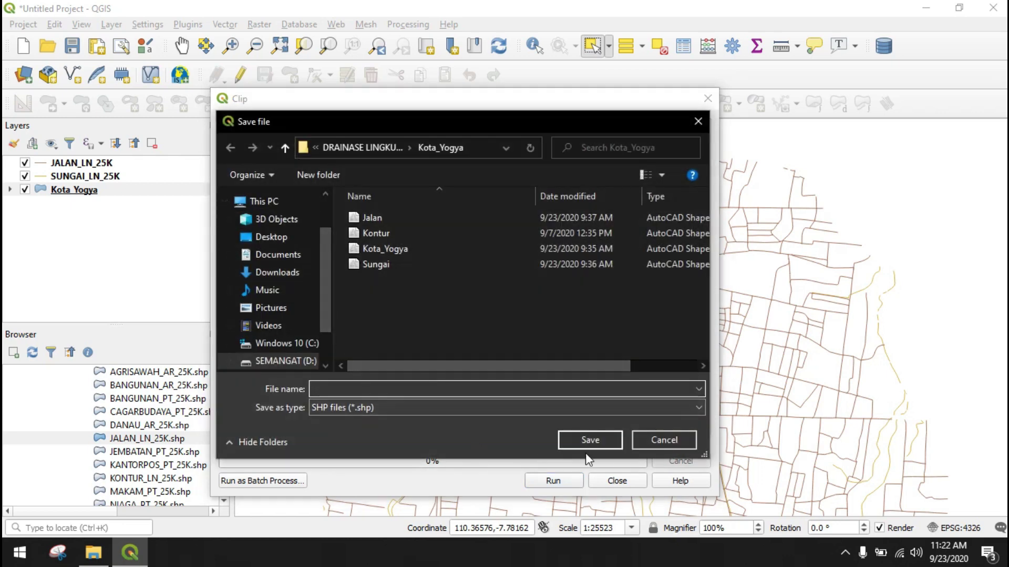
click(657, 441)
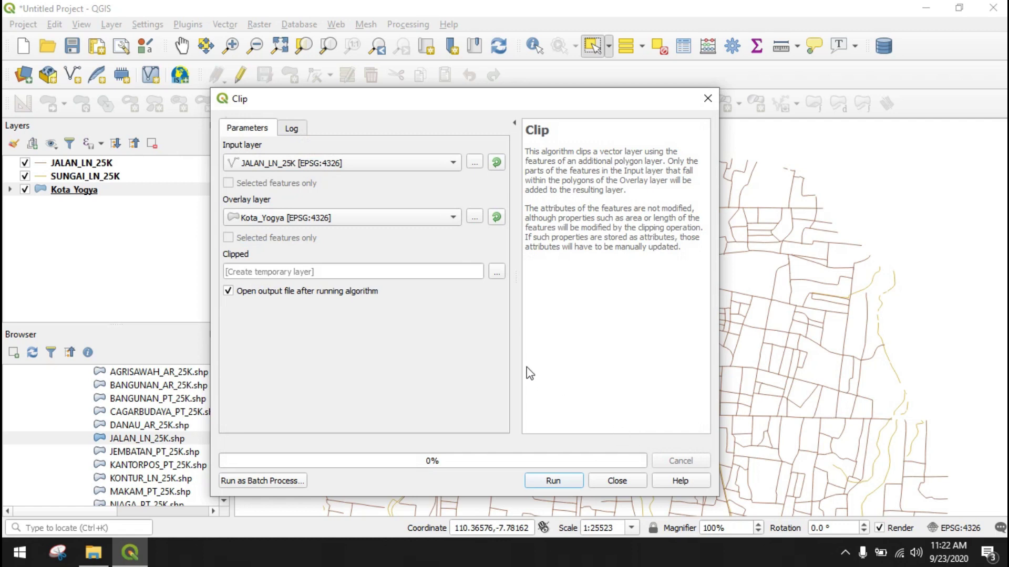
- Run the road clip to a temporary layer and rename the clipped layer as Jalan
click(554, 480)
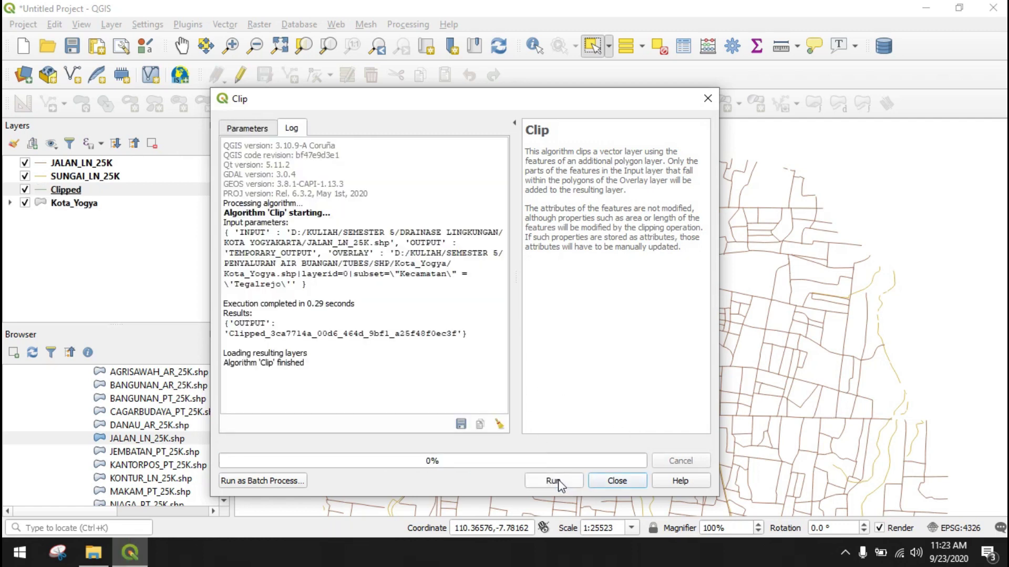
click(708, 98)
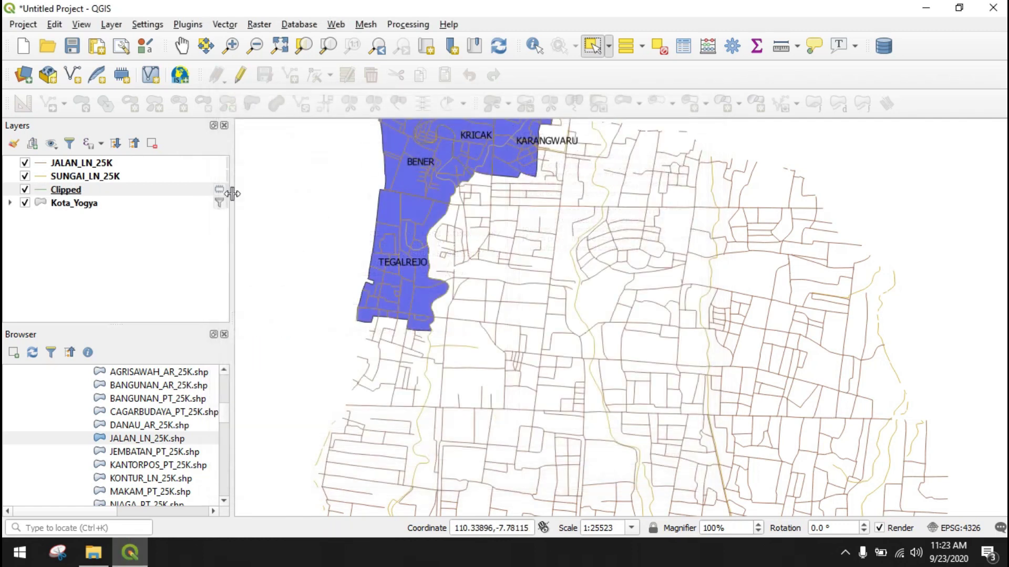
click(84, 192)
right_click(77, 188)
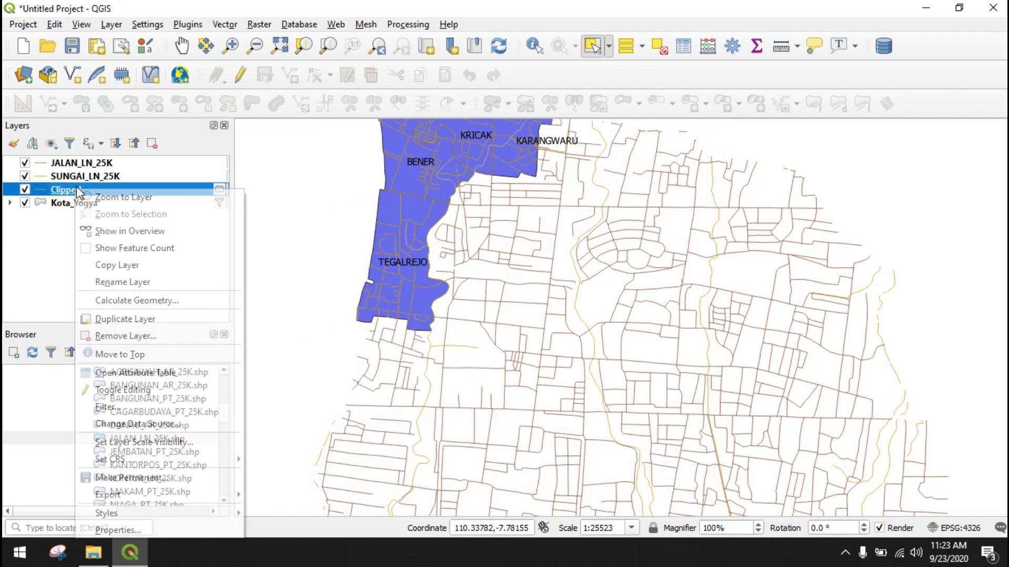
click(130, 283)
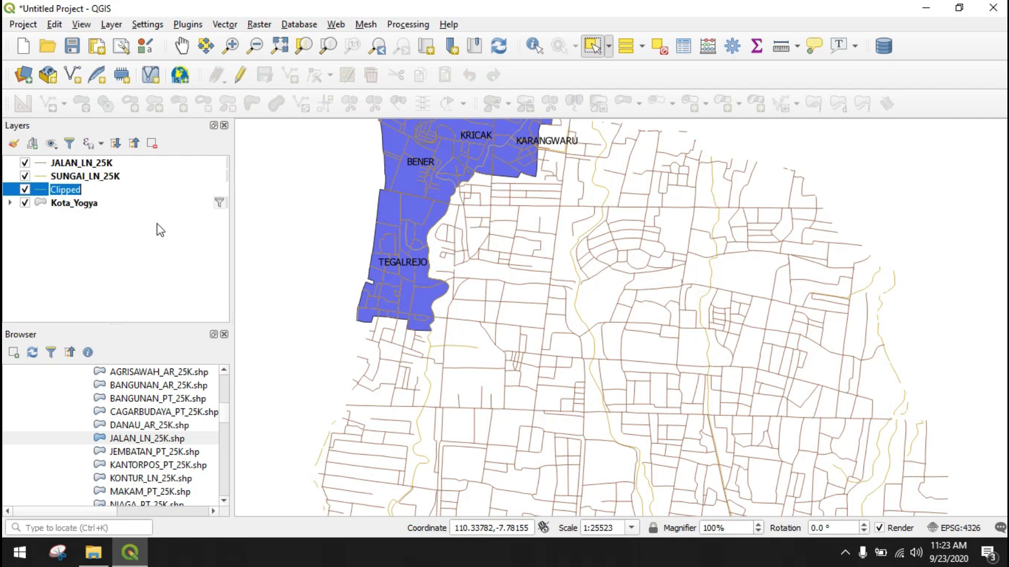
text(Jala)
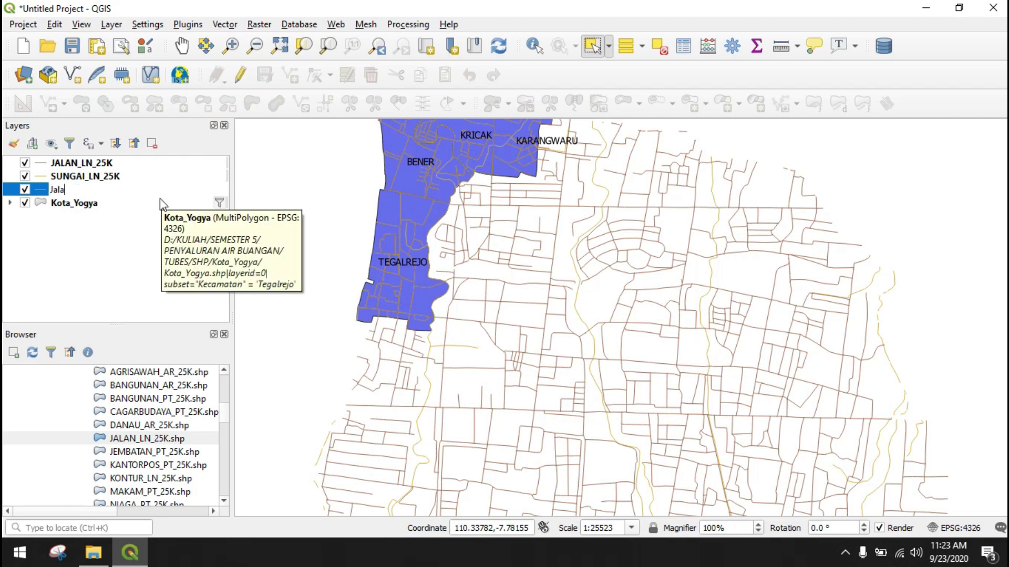
text(n)
key(Return)
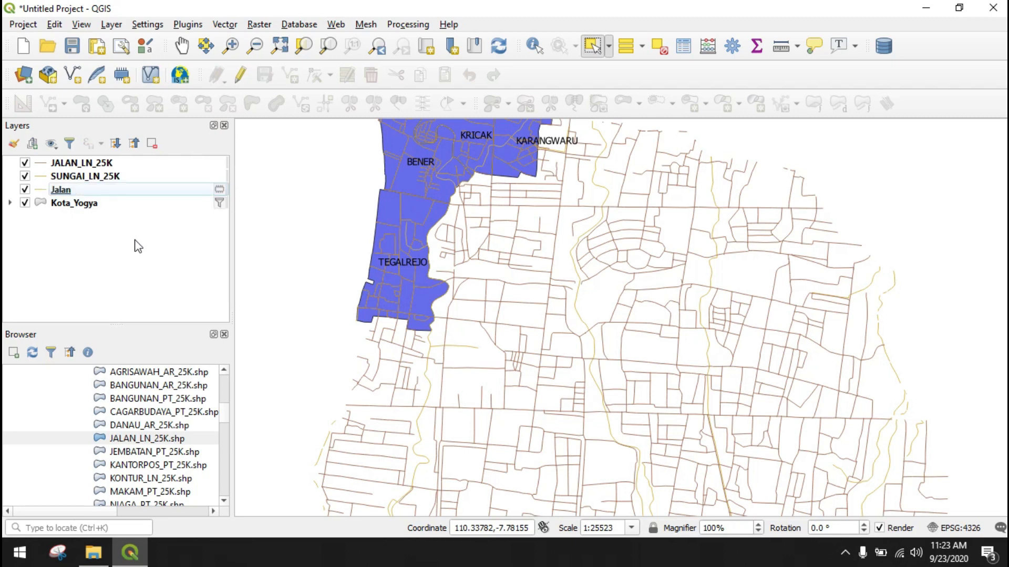
- Hide the original JALAN_LN_25K layer and check the clipped roads within the Tegalrejo area
click(25, 163)
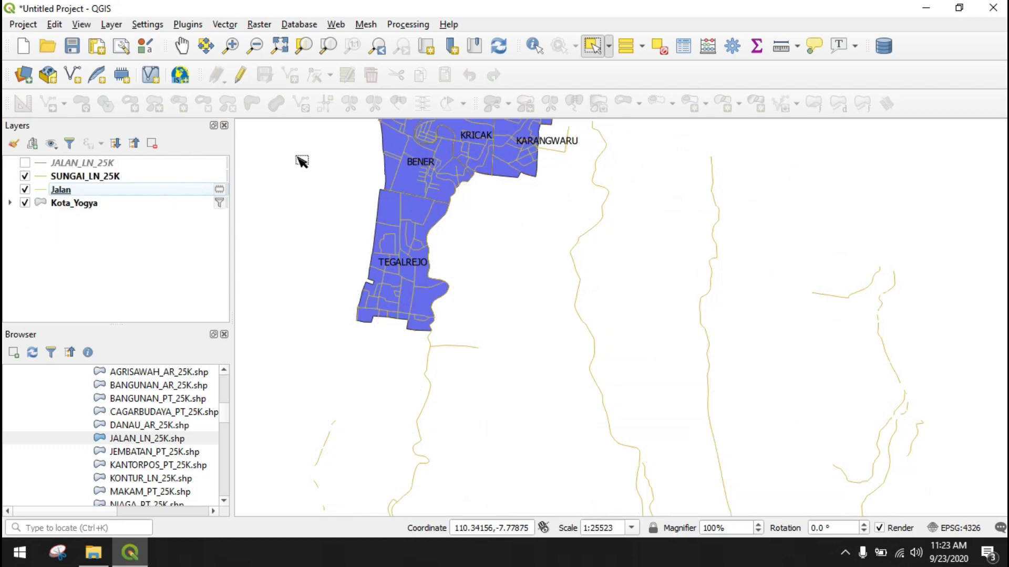
scroll(401, 167, up, 1)
drag(506, 214, 427, 270)
scroll(426, 252, up, 1)
scroll(426, 252, down, 2)
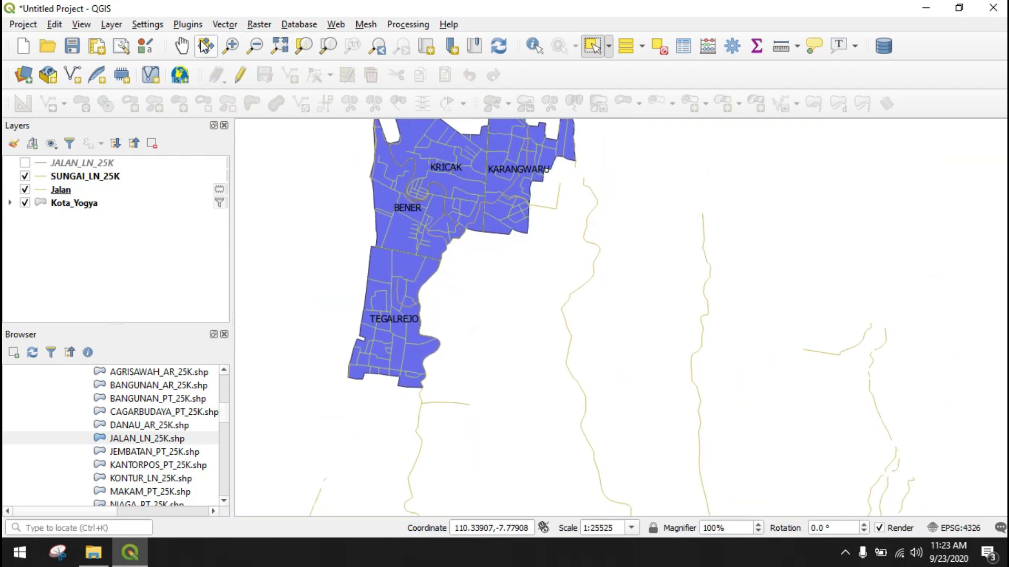
- Clip the SUNGAI_LN_25K layer to a temporary layer using the filtered Kota_Yogya layer as the overlay
click(225, 24)
mouse_move(323, 62)
mouse_move(356, 83)
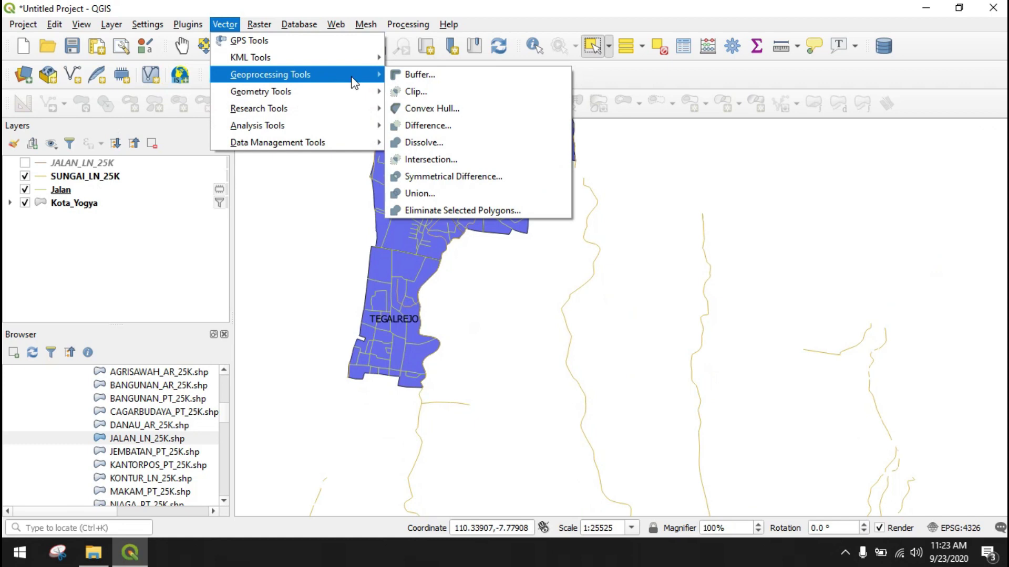
click(414, 91)
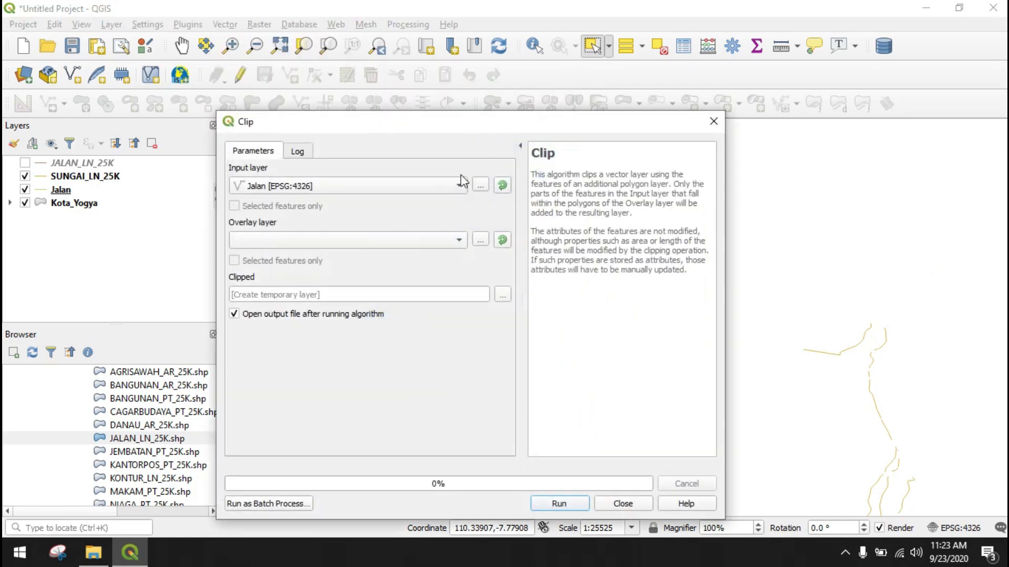
click(455, 187)
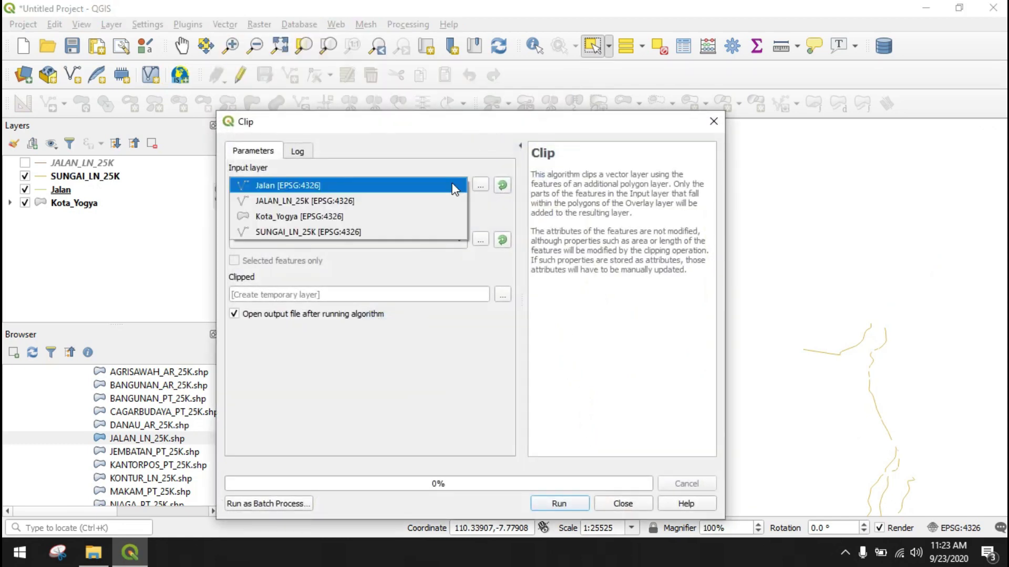
click(395, 231)
click(386, 239)
click(389, 239)
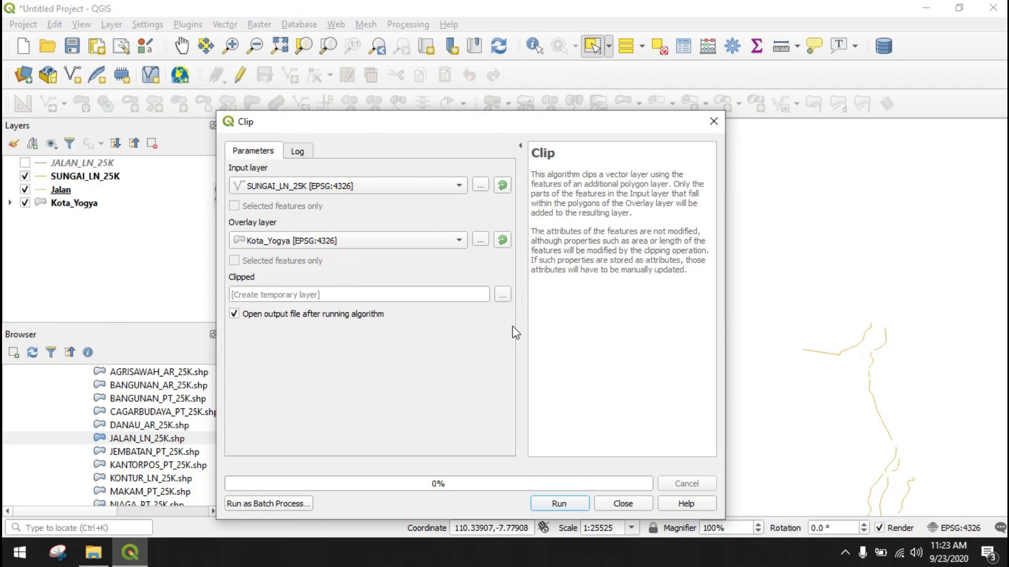
click(563, 505)
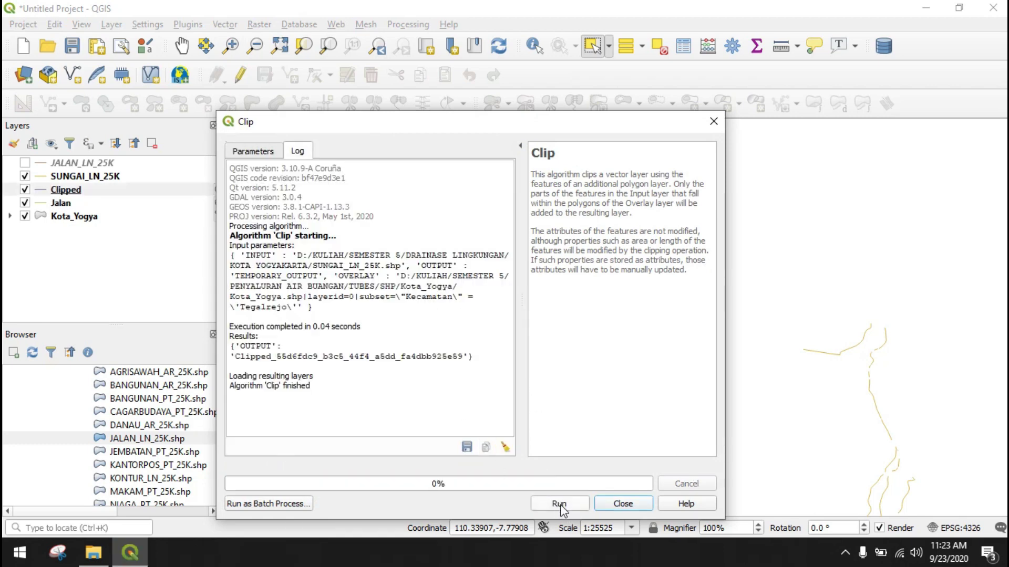
click(623, 504)
- Rename the clipped river layer as Sungai and hide the original SUNGAI_LN_25K layer
click(76, 191)
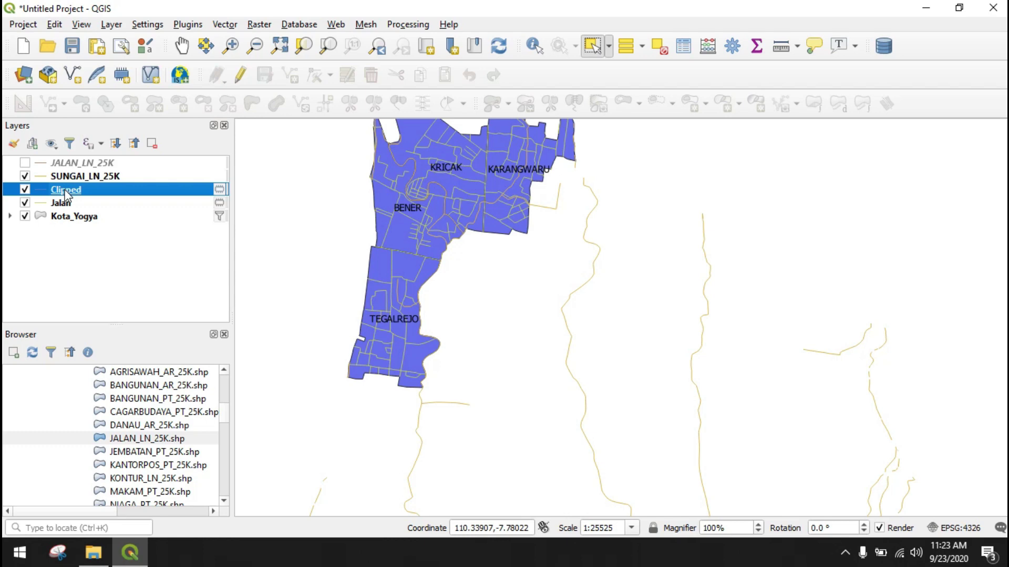
right_click(70, 193)
click(116, 279)
text(Sungai)
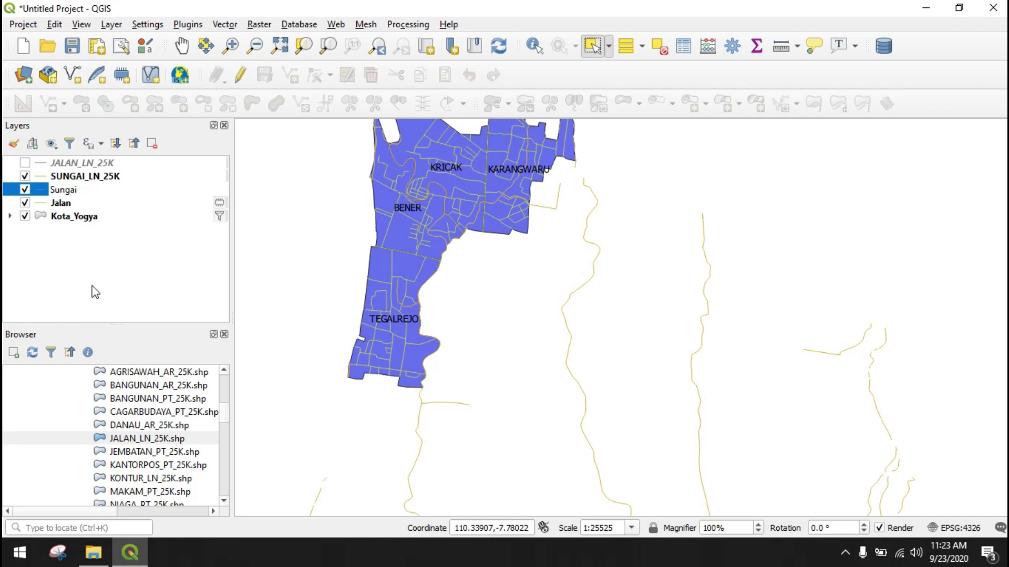
key(Return)
click(25, 176)
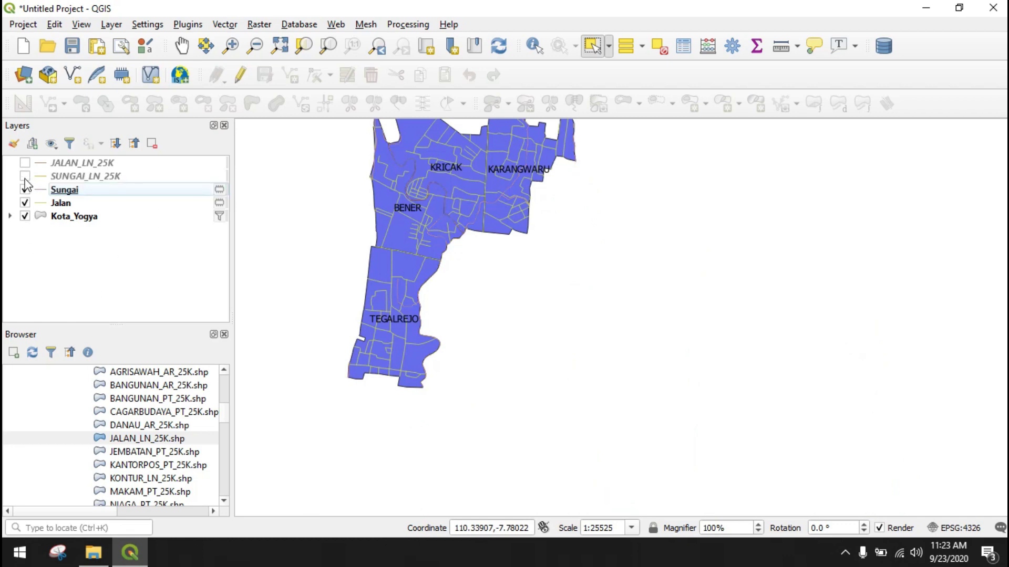
scroll(444, 207, up, 1)
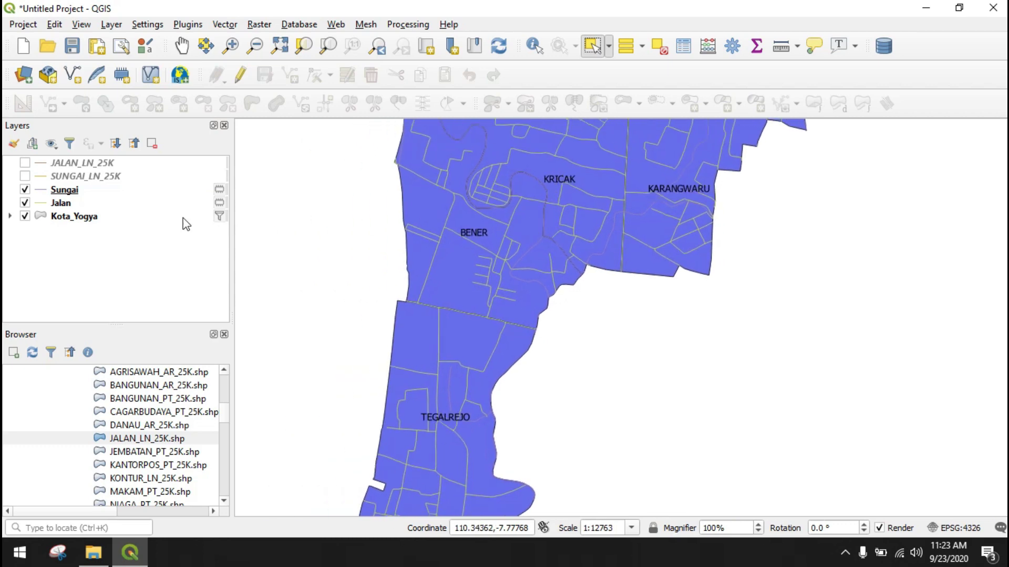
- Change the line colour of the Jalan road layer to bright green in its symbology
click(67, 206)
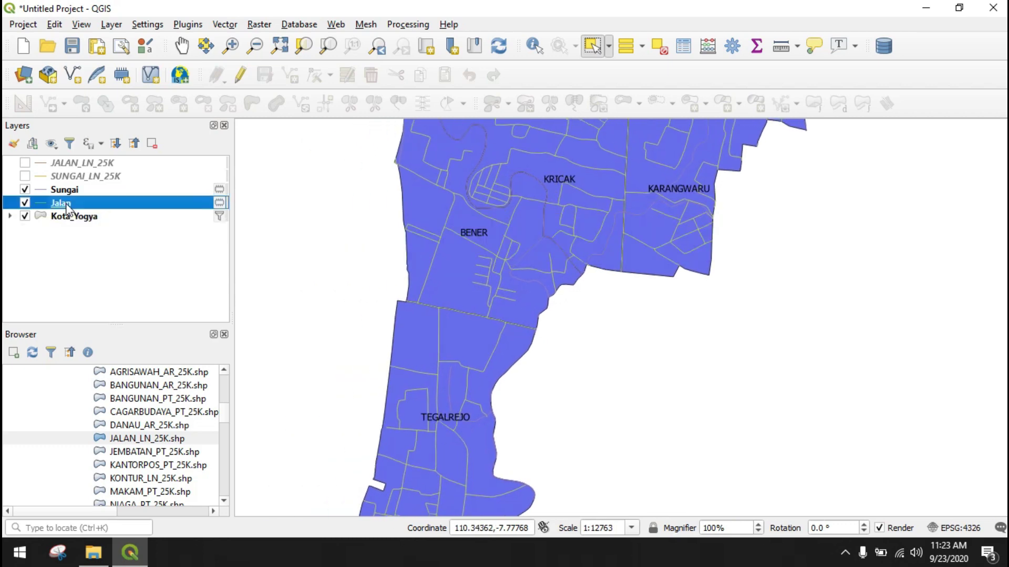
double_click(67, 207)
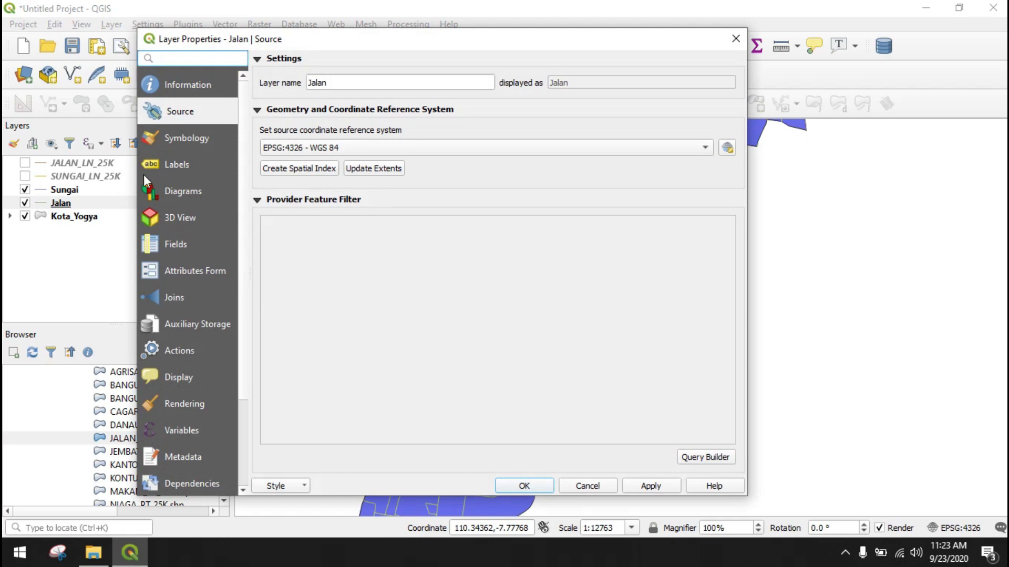
click(172, 145)
click(475, 226)
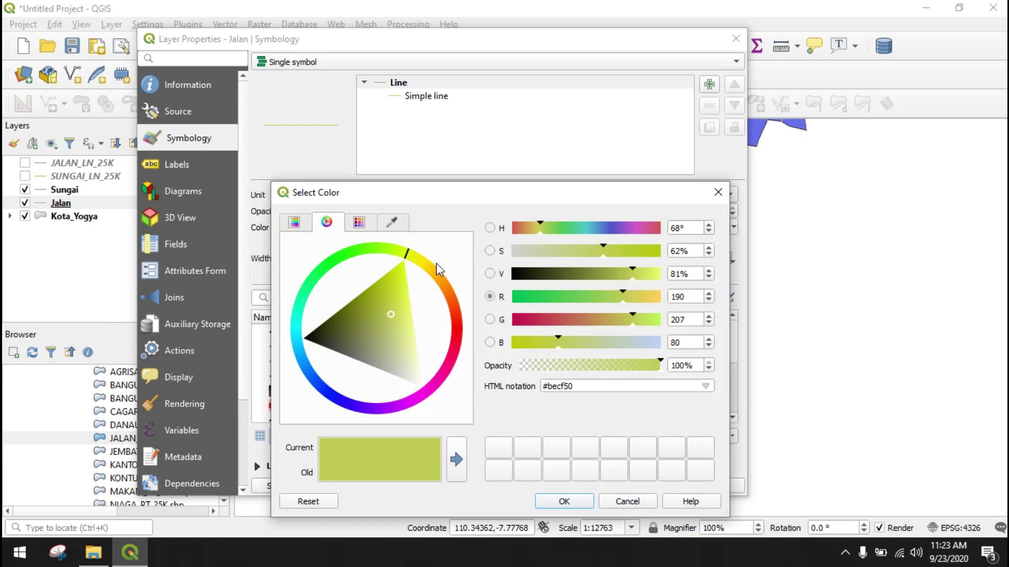
drag(386, 316, 373, 244)
click(563, 499)
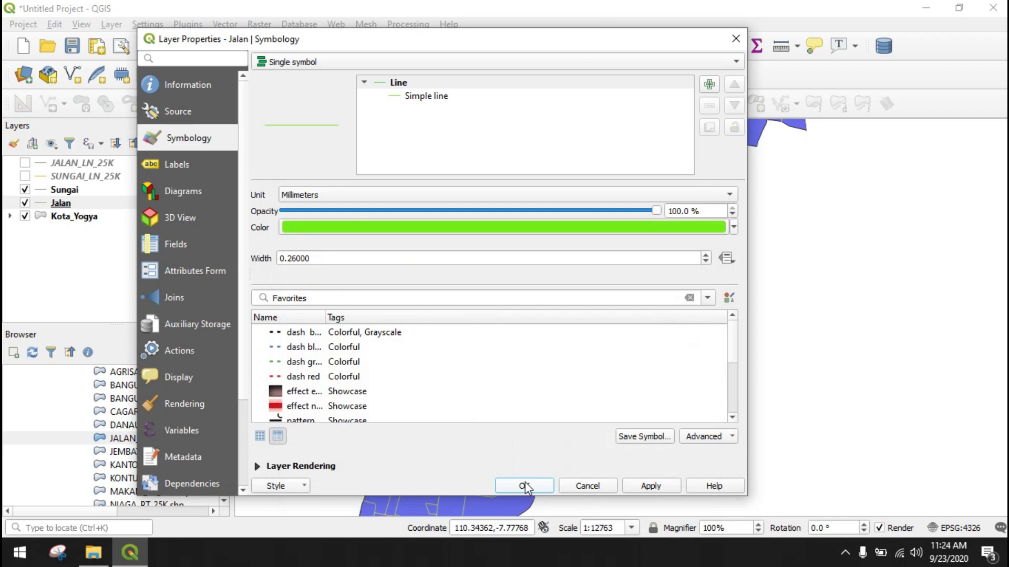
- Set the Jalan line width to 0.4 millimetres and apply the road layer's symbology
click(295, 258)
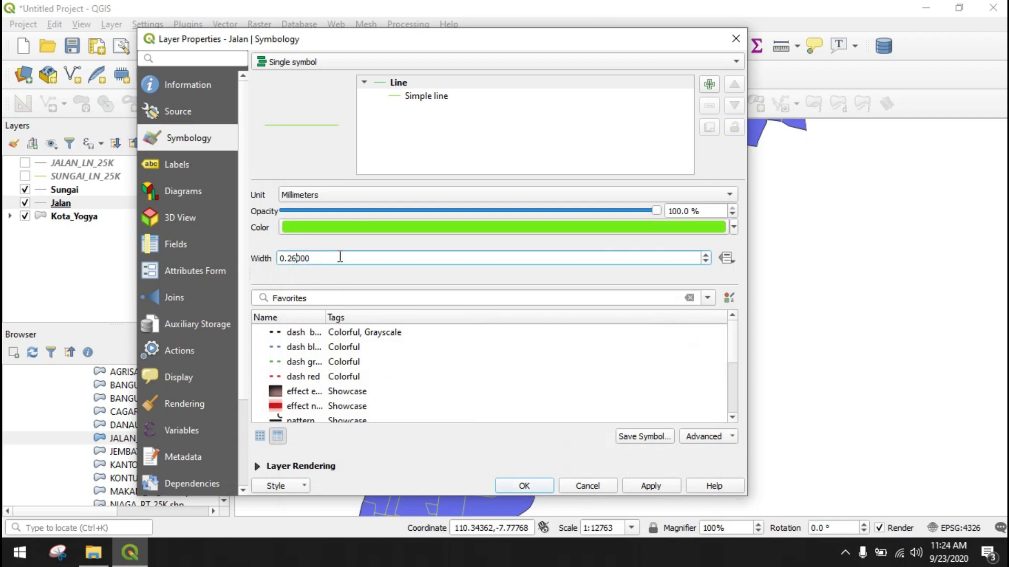
key(BackSpace)
key(BackSpace)
text(5)
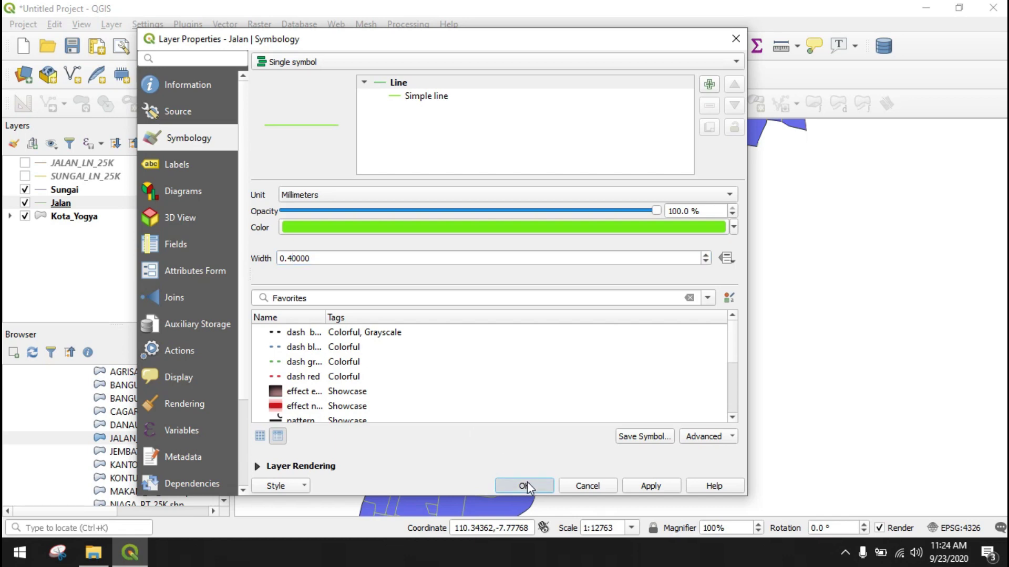
click(523, 484)
drag(499, 252, 419, 302)
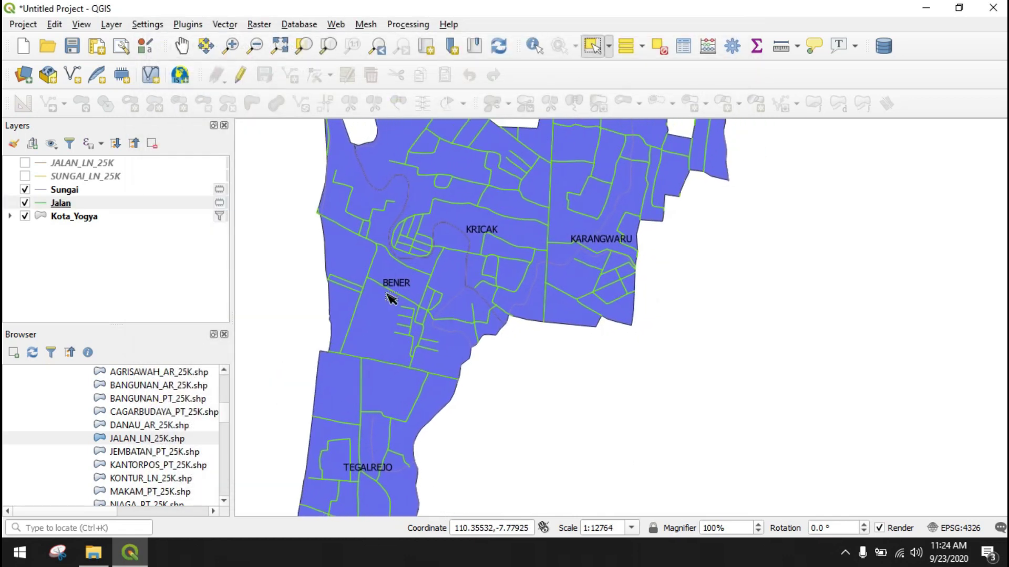
- Change the line colour of the Sungai river layer to strong blue in its symbology
click(69, 191)
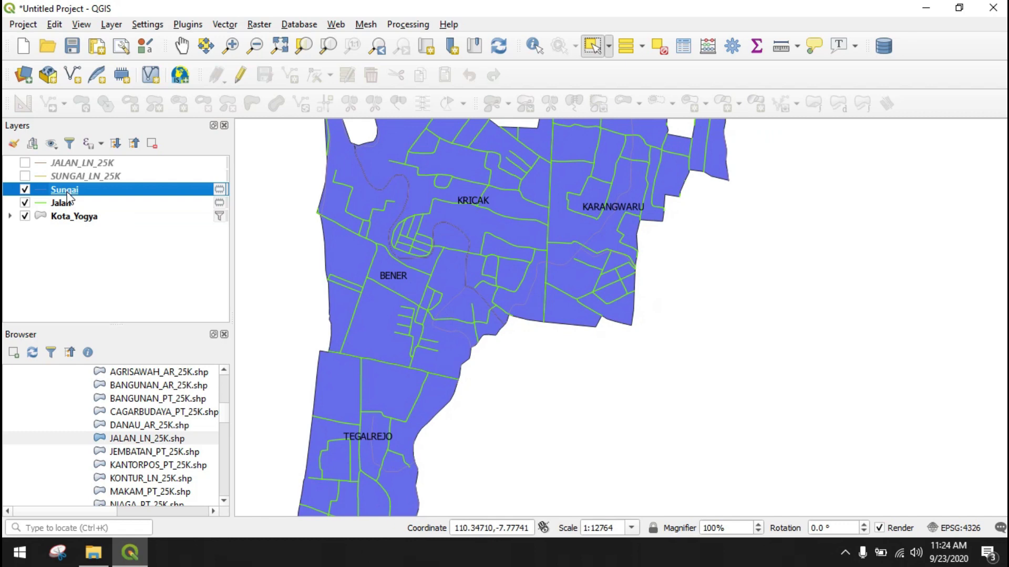
double_click(69, 197)
click(331, 228)
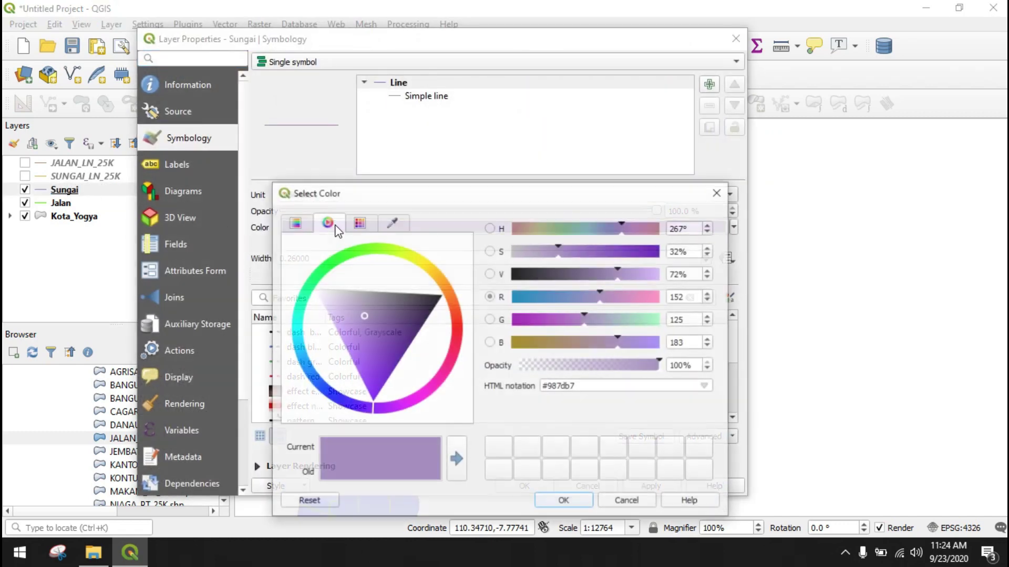
mouse_move(359, 310)
mouse_down()
mouse_move(365, 380)
mouse_move(347, 392)
mouse_move(371, 410)
mouse_move(342, 411)
mouse_up()
click(564, 501)
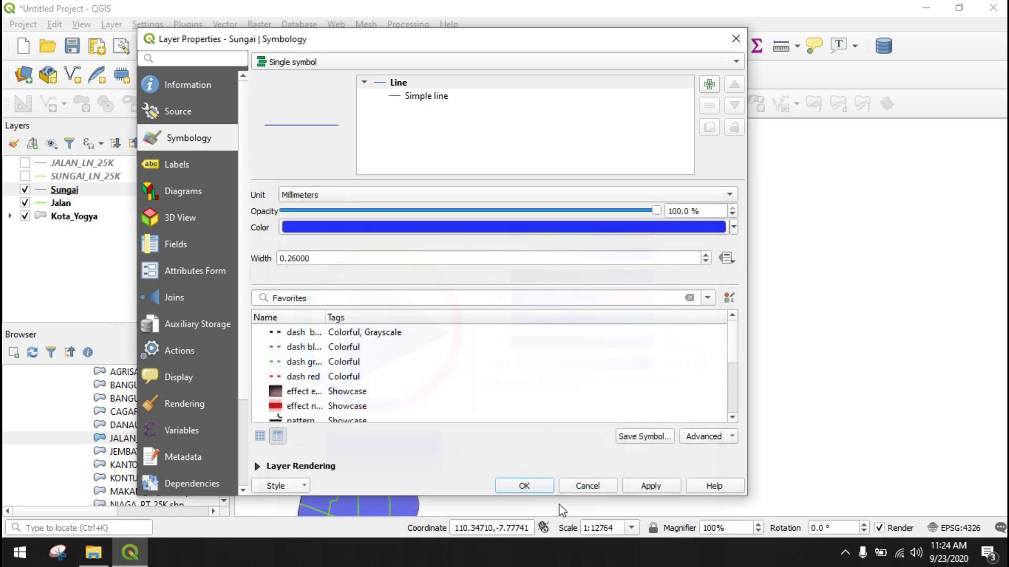
- Set the Sungai line width to 0.4 millimetres and apply the river layer's symbology
click(298, 259)
key(BackSpace)
key(BackSpace)
text(4)
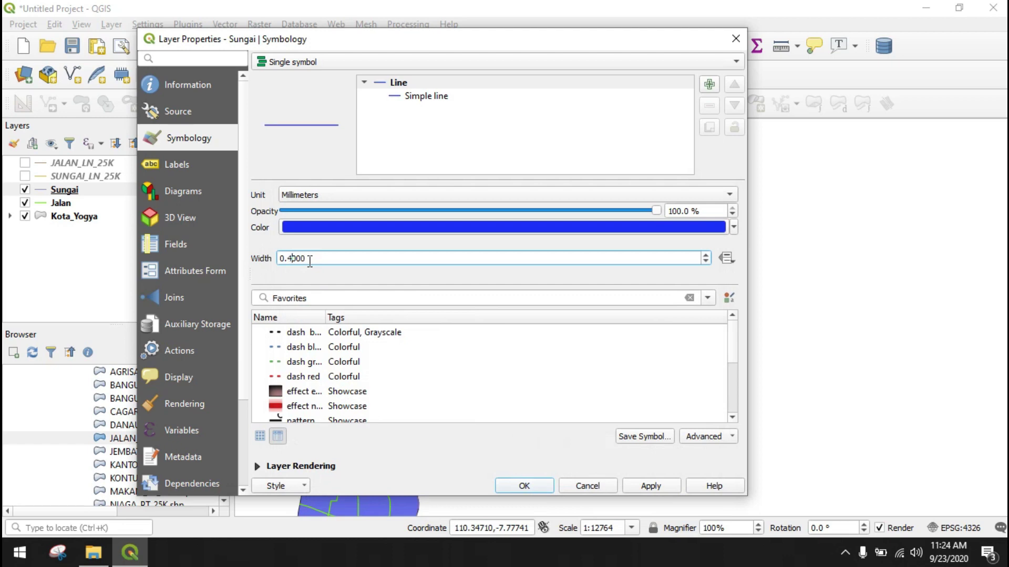
click(532, 484)
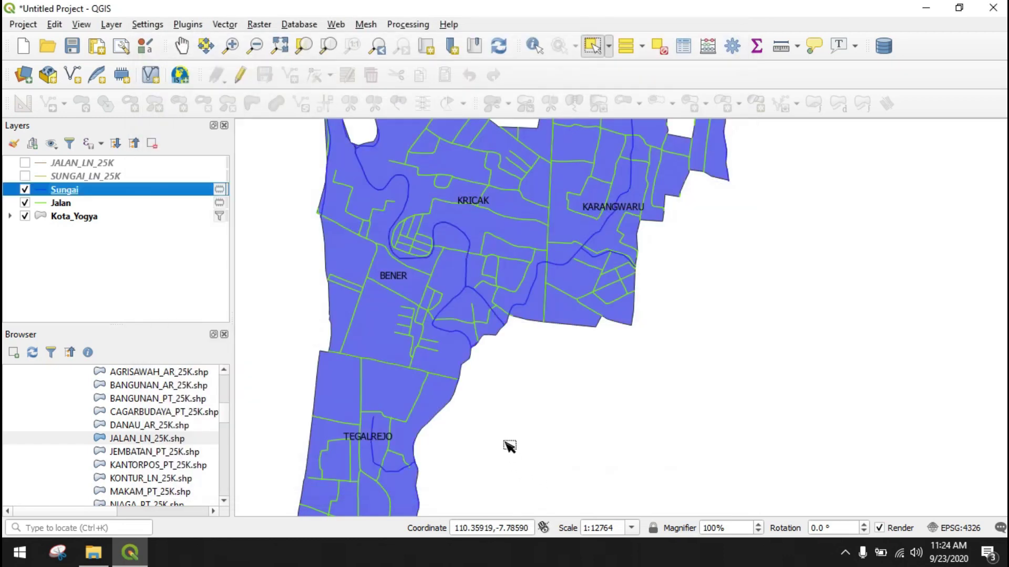
scroll(450, 247, up, 1)
scroll(541, 246, down, 2)
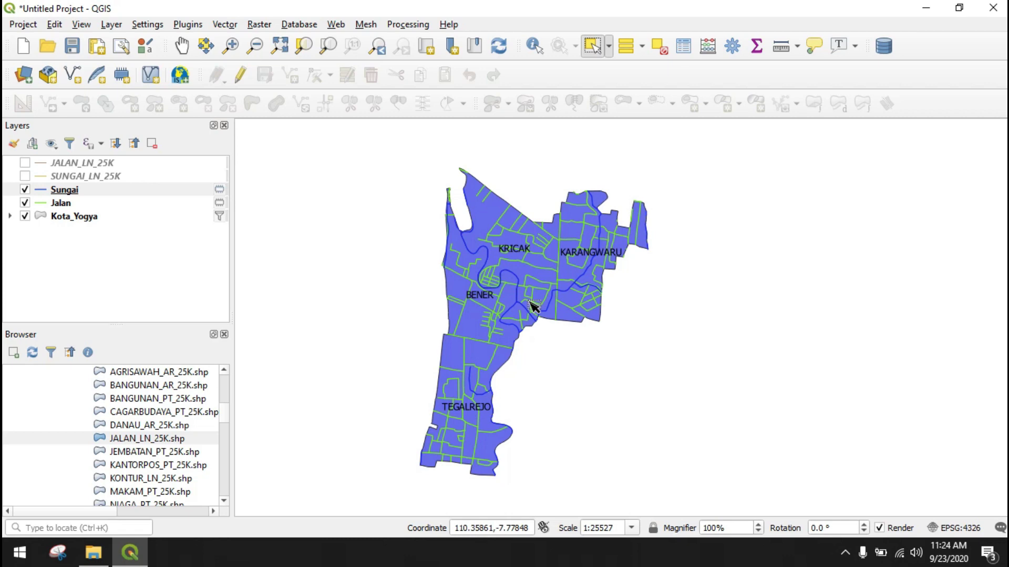
click(62, 190)
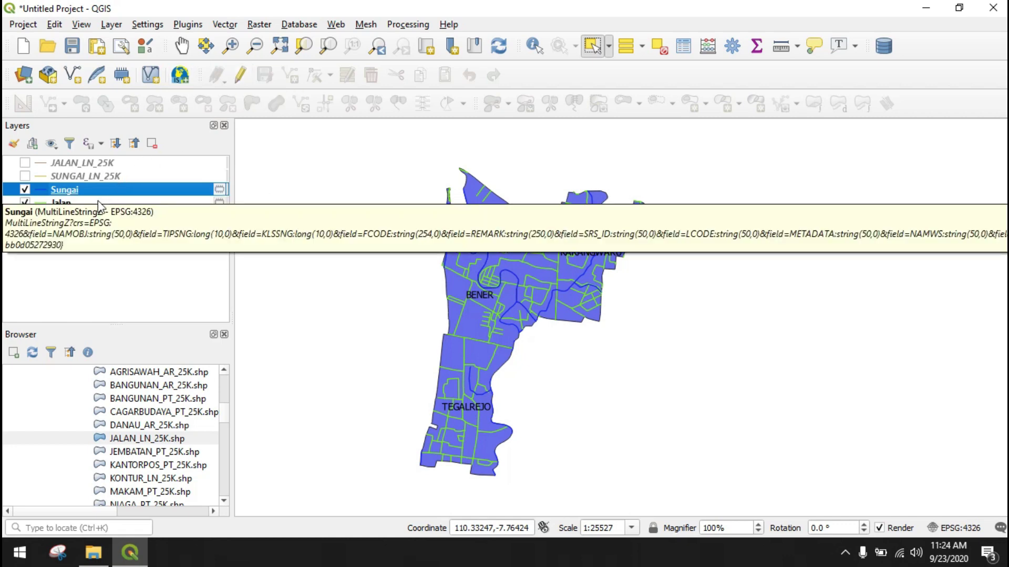
click(241, 75)
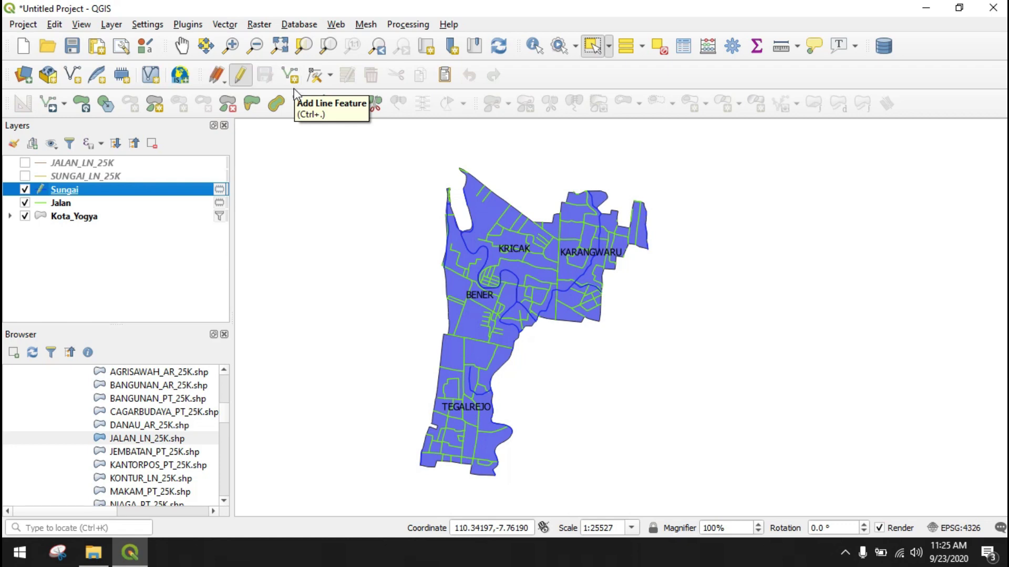
click(241, 76)
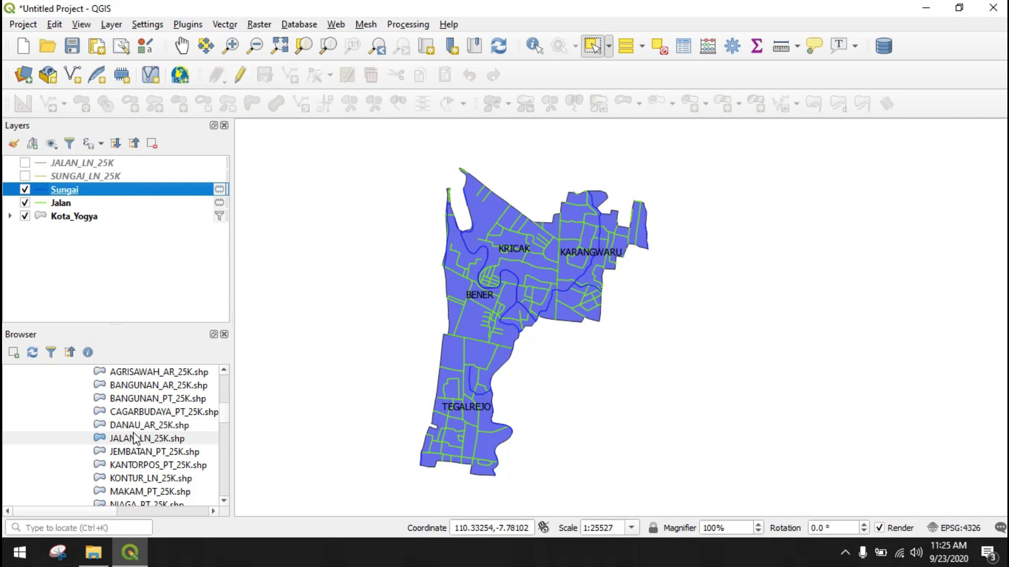
- Add the OpenStreetMap XYZ tile layer to the project and place it beneath the Kota_Yogya layer
scroll(94, 447, down, 8)
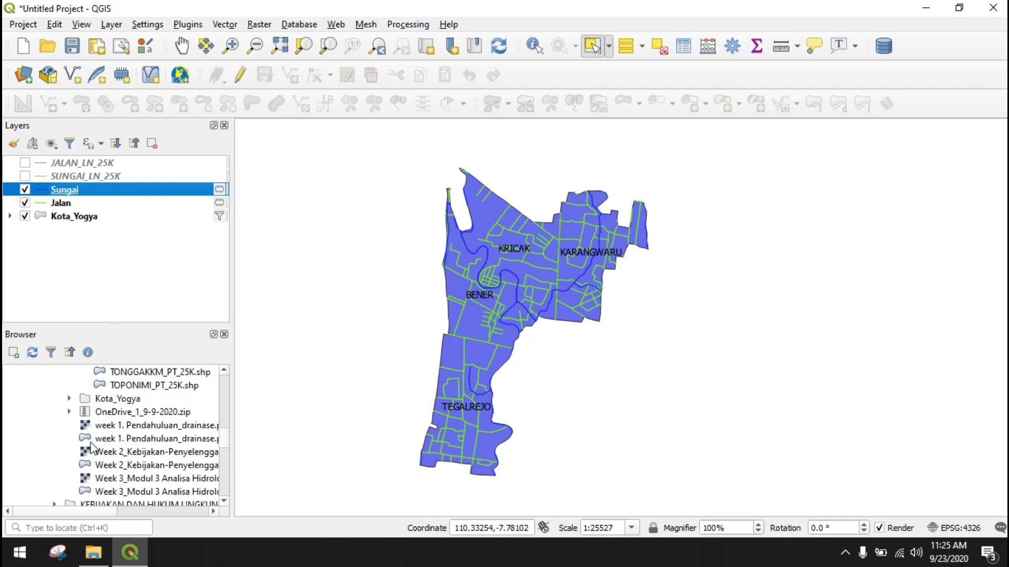
scroll(91, 449, down, 5)
scroll(70, 444, down, 5)
scroll(69, 444, down, 1)
scroll(63, 462, down, 1)
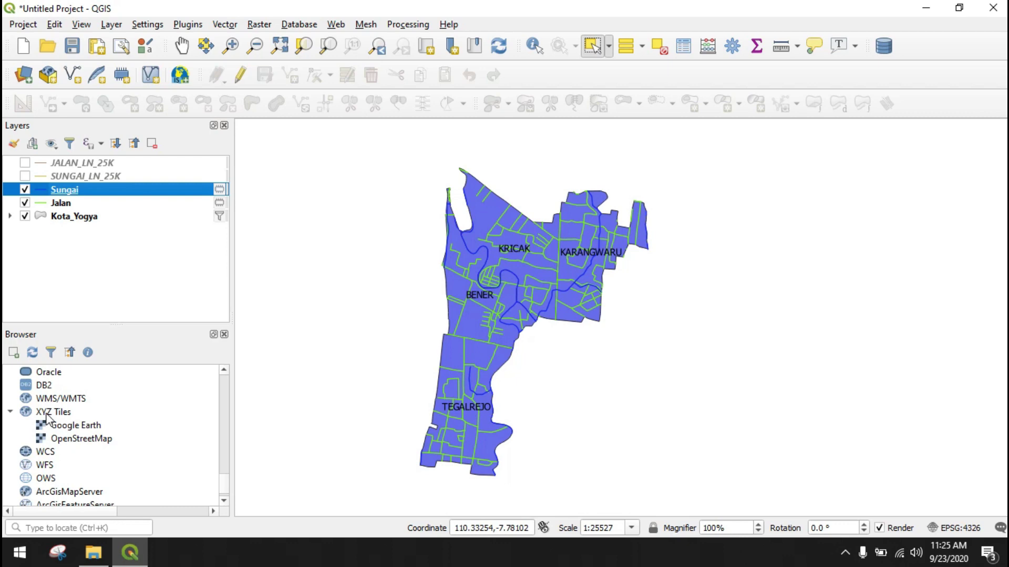
click(65, 445)
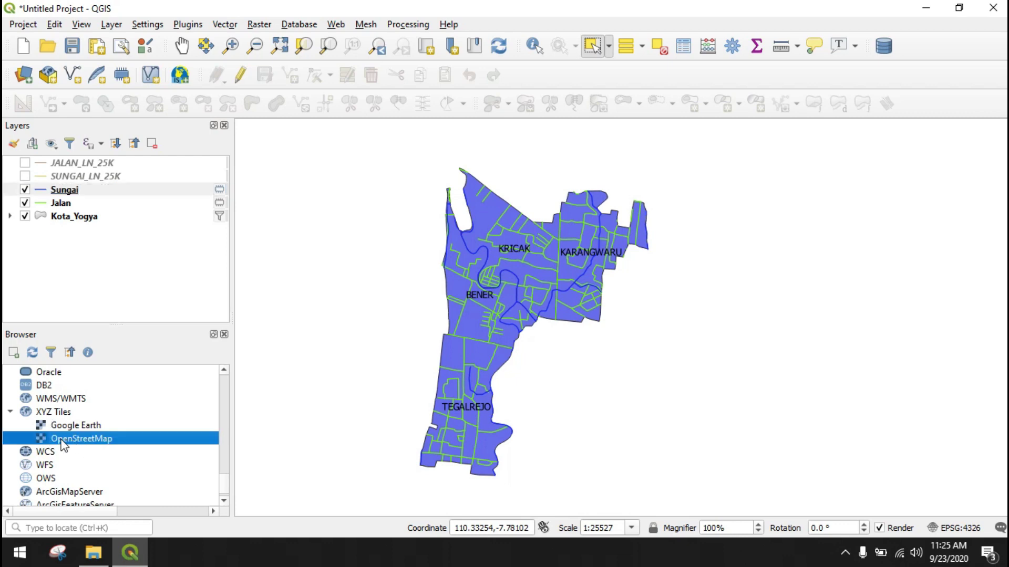
drag(64, 445, 64, 254)
drag(105, 190, 153, 260)
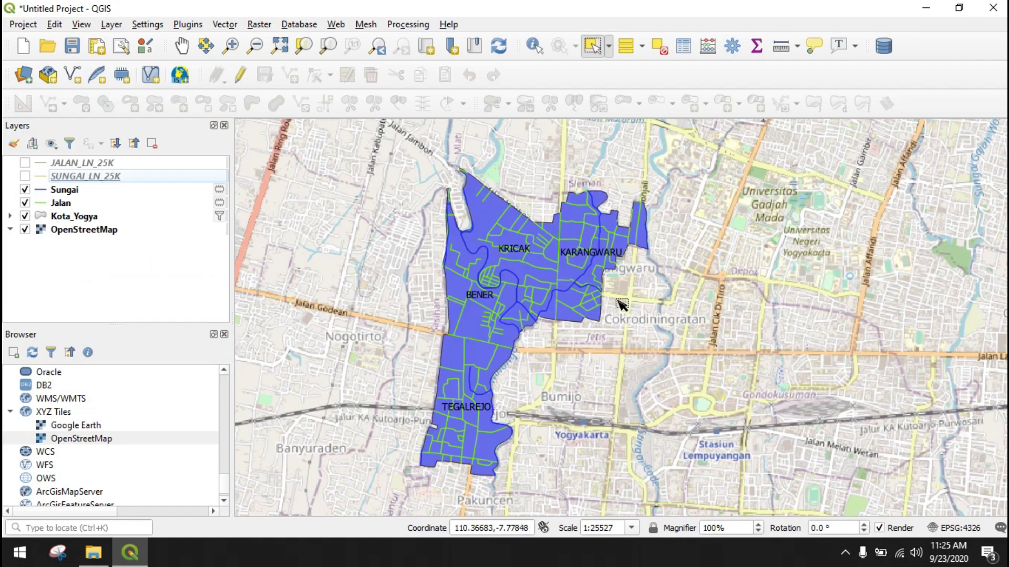
- Toggle the Kota_Yogya layer's visibility to compare the clipped roads and rivers with the OpenStreetMap basemap, leaving the layer shown
scroll(621, 305, up, 1)
scroll(622, 249, down, 1)
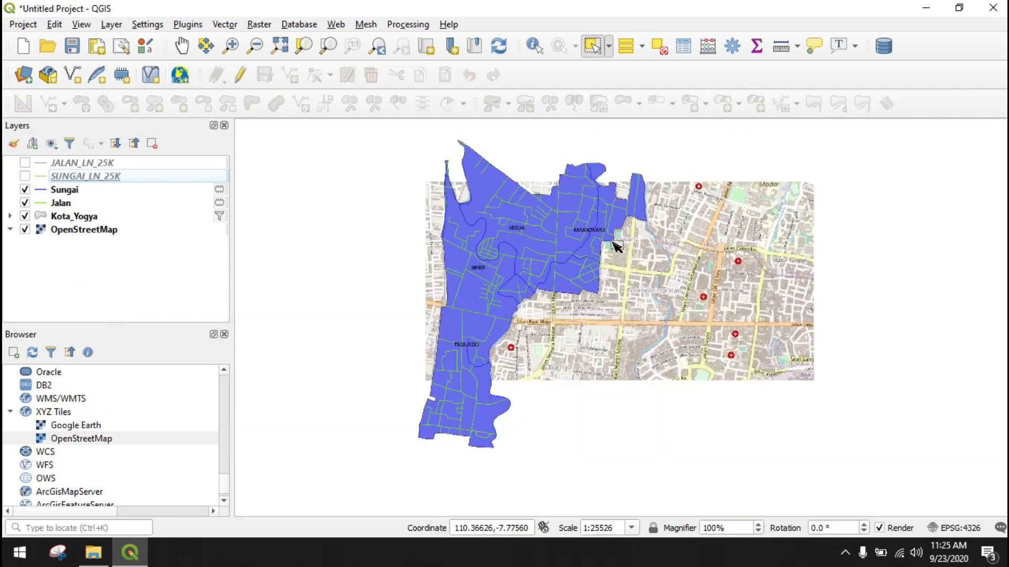
drag(616, 245, 612, 289)
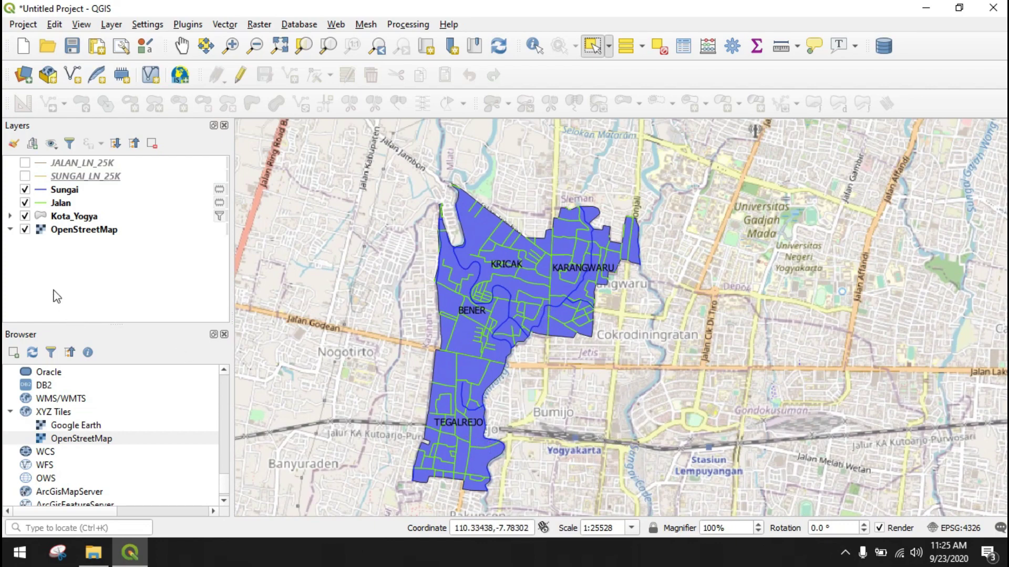
click(25, 216)
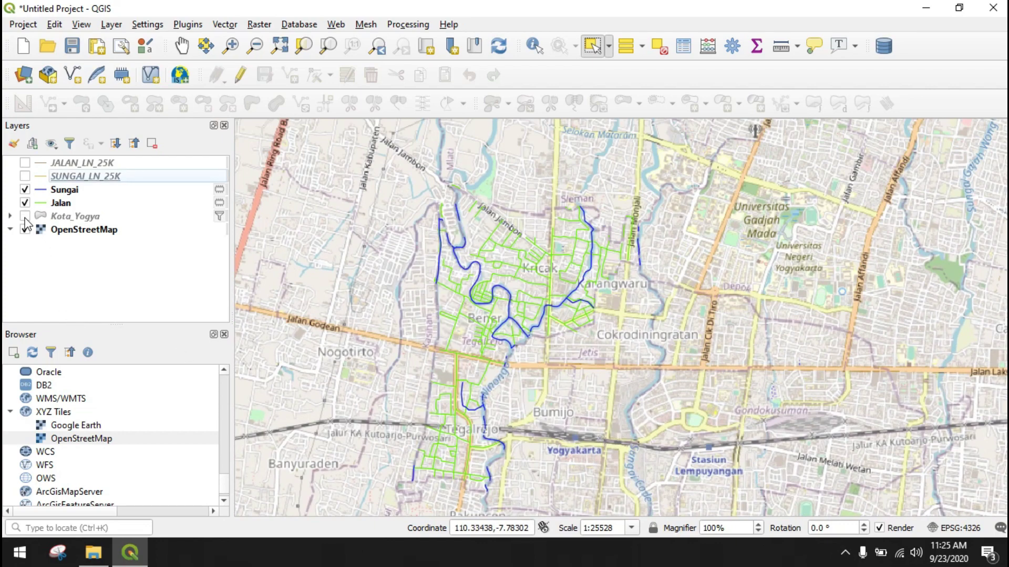
click(24, 216)
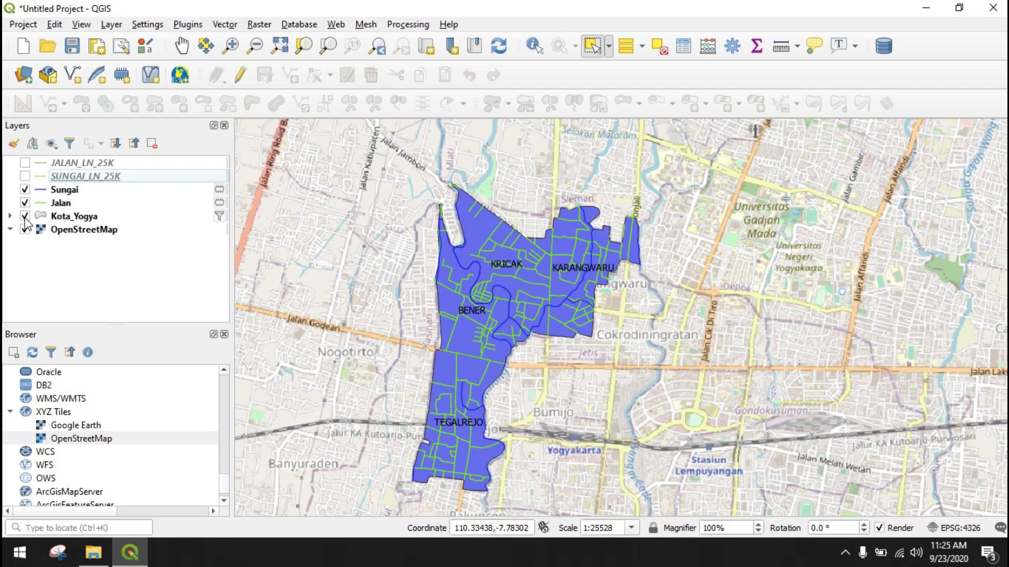
click(25, 216)
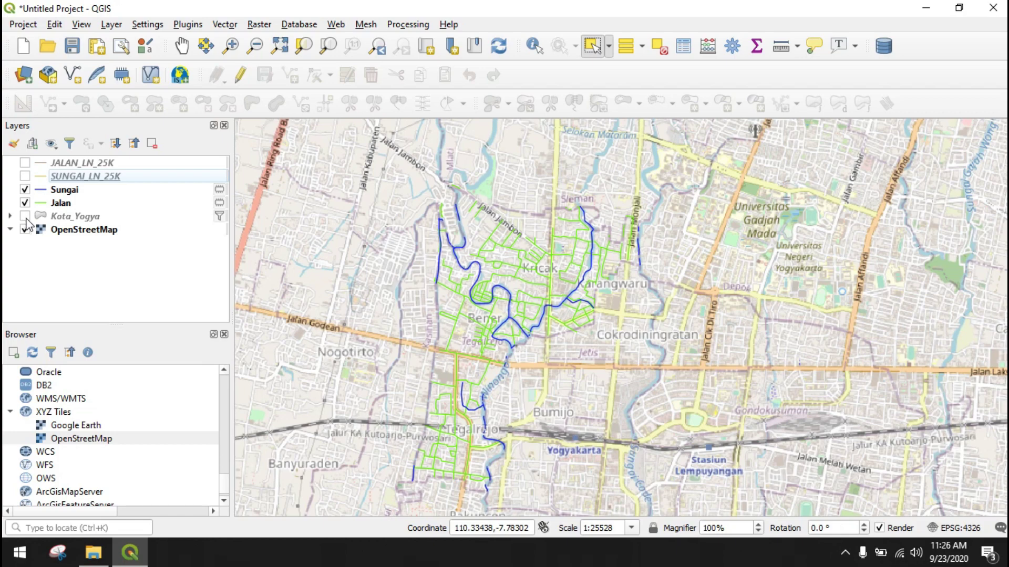
click(24, 217)
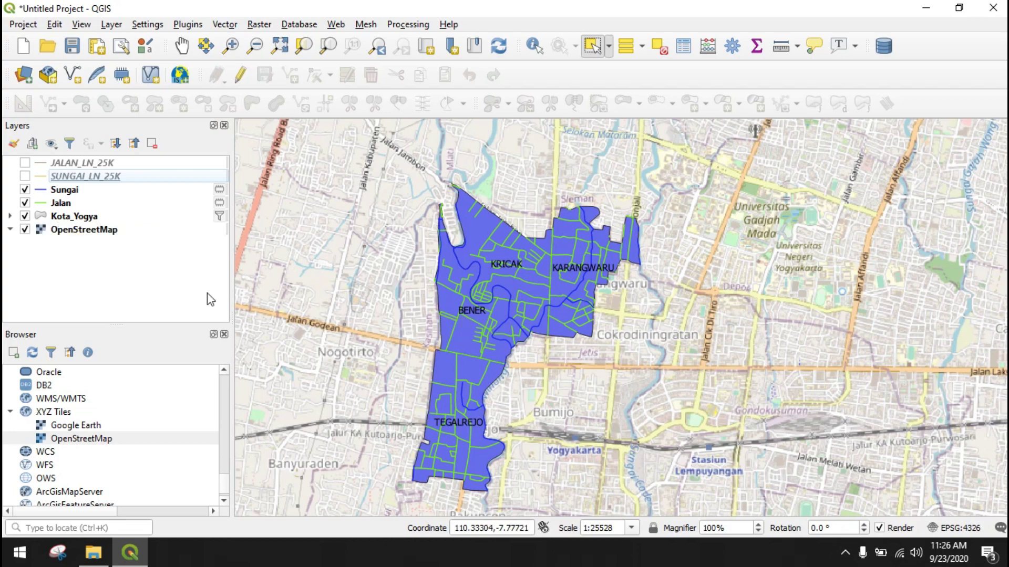
- Lower the opacity of the Tegalrejo category symbol in the Kota_Yogya layer to a little under half and apply it
click(82, 218)
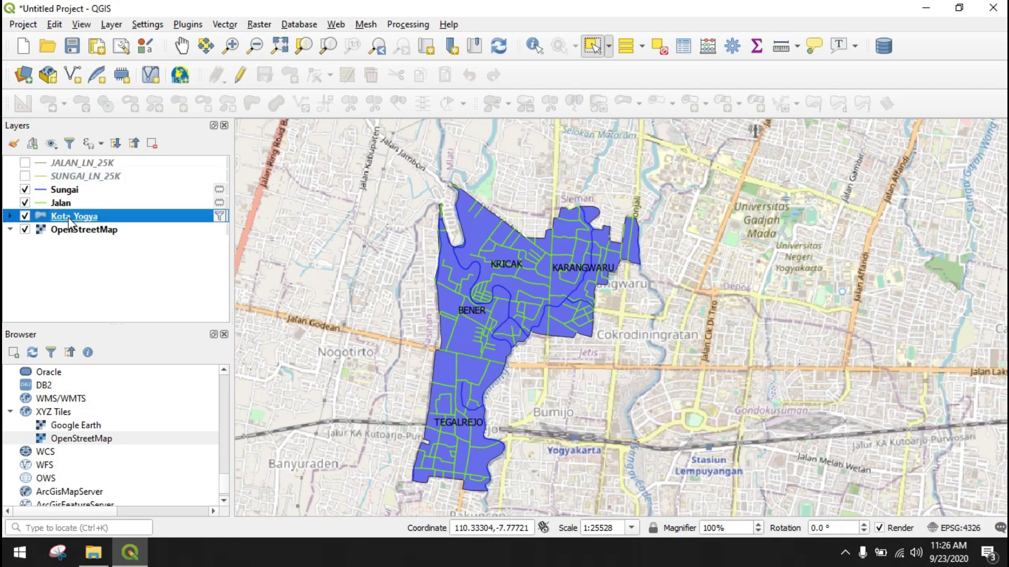
double_click(72, 218)
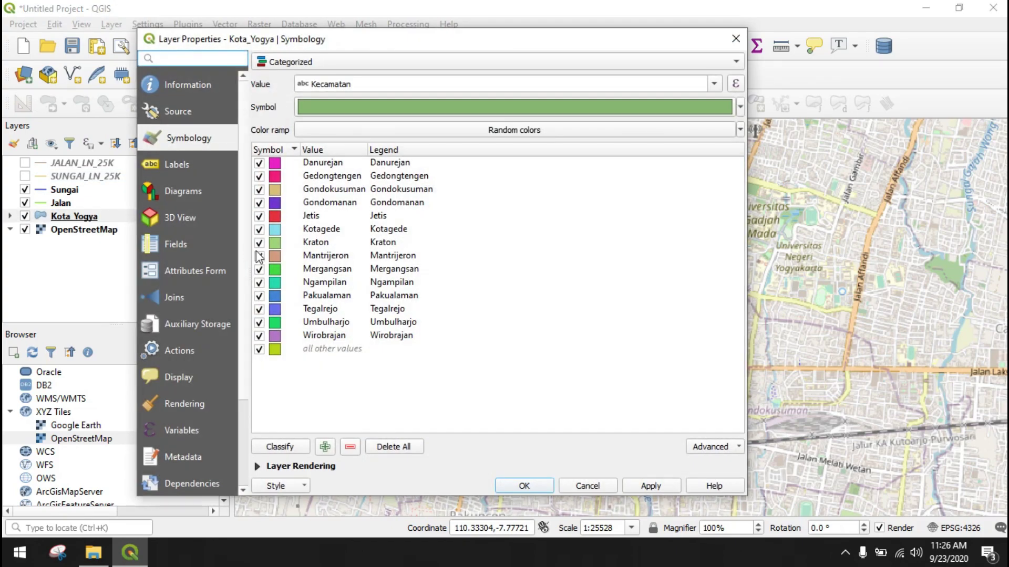
click(330, 310)
click(330, 310)
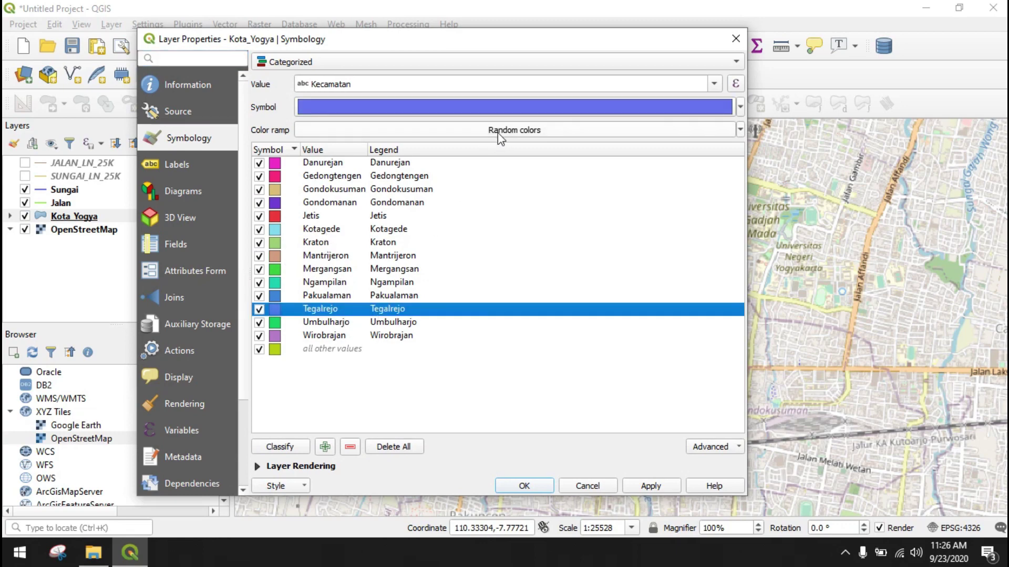
click(741, 107)
drag(396, 318, 354, 324)
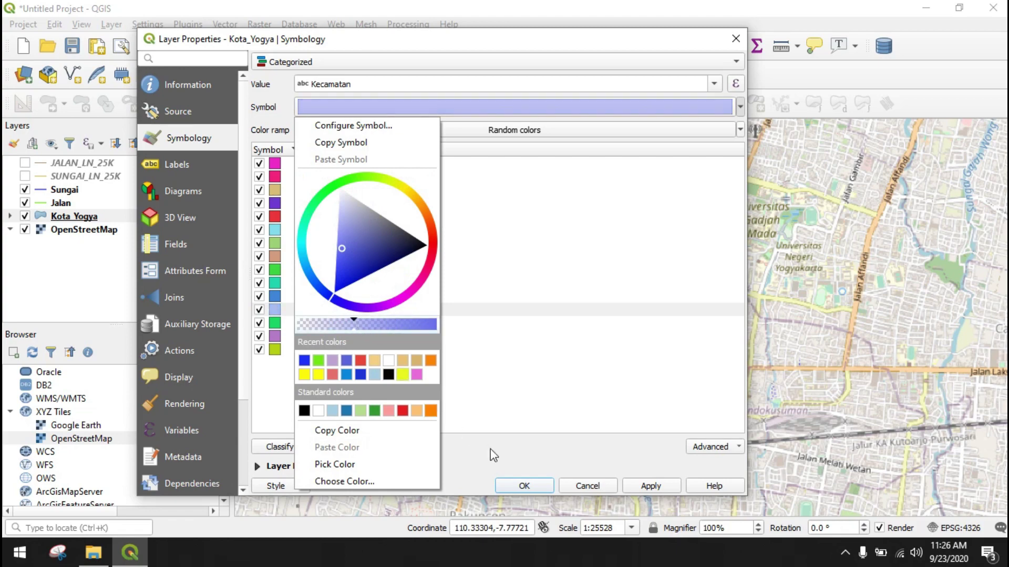
click(524, 486)
scroll(498, 293, up, 2)
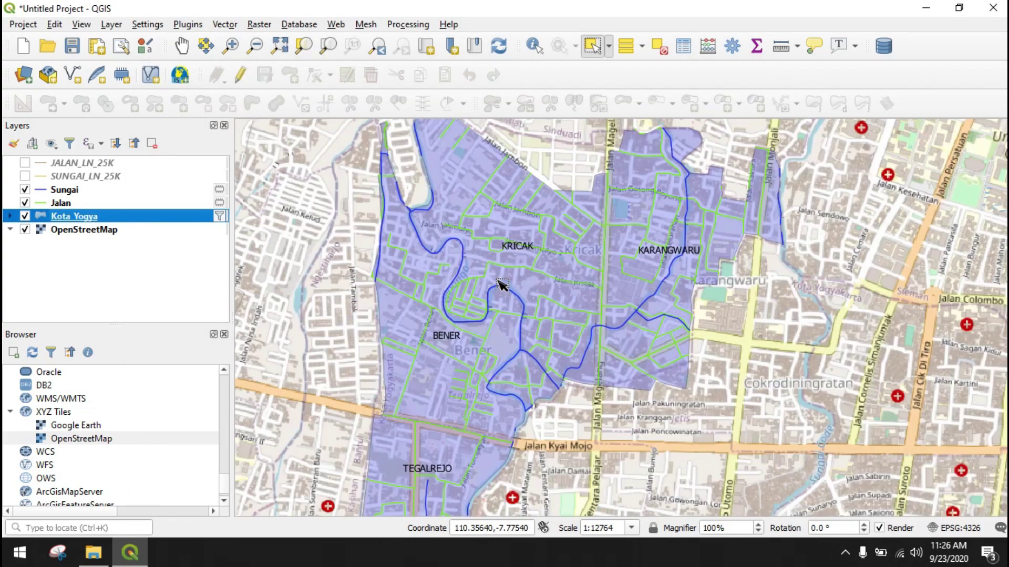
- Start a new shapefile layer with the file name bangunan and the Polygon geometry type
drag(514, 275, 591, 276)
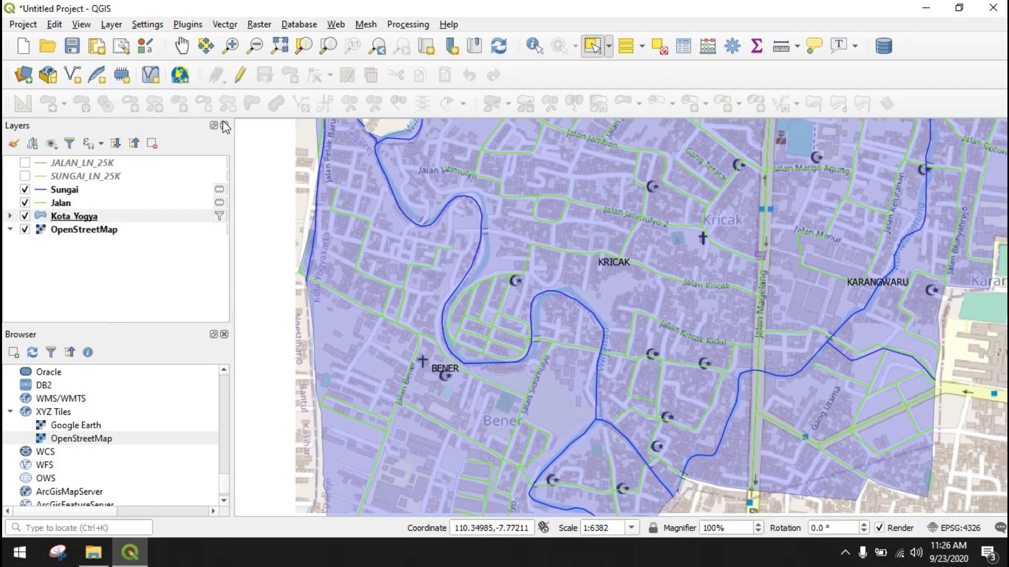
click(73, 75)
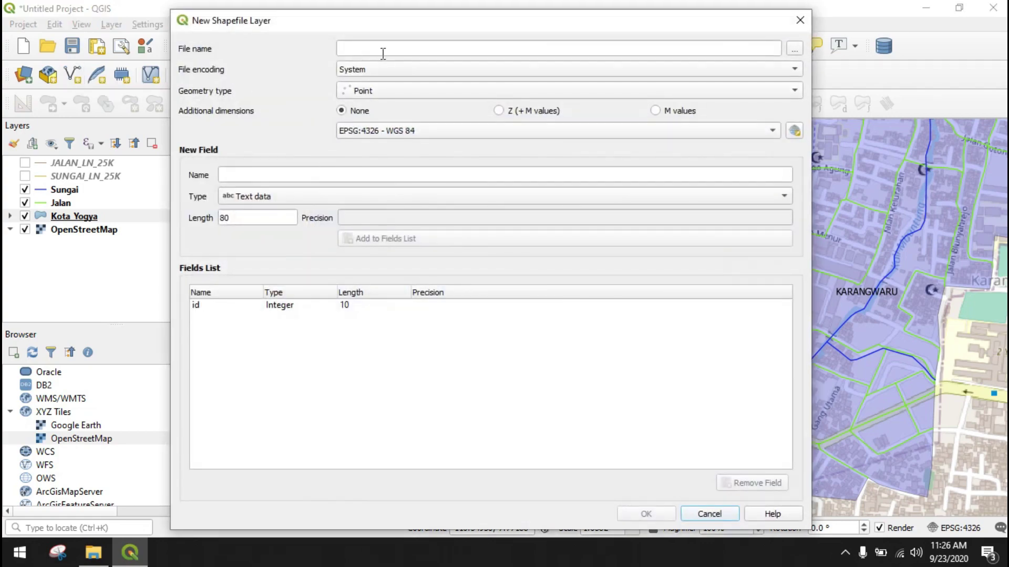
click(384, 50)
text(bangunan)
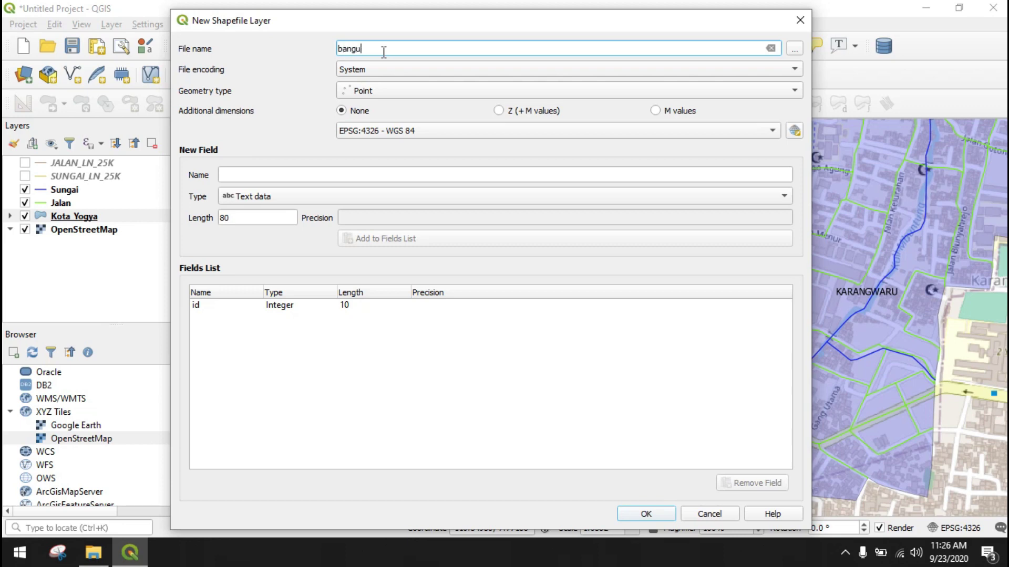
click(406, 94)
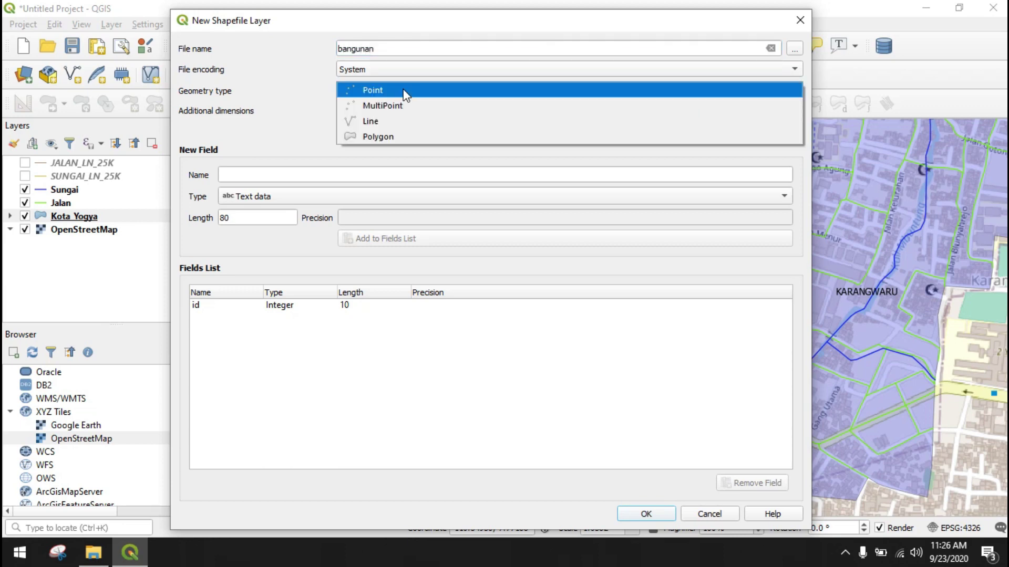
click(419, 138)
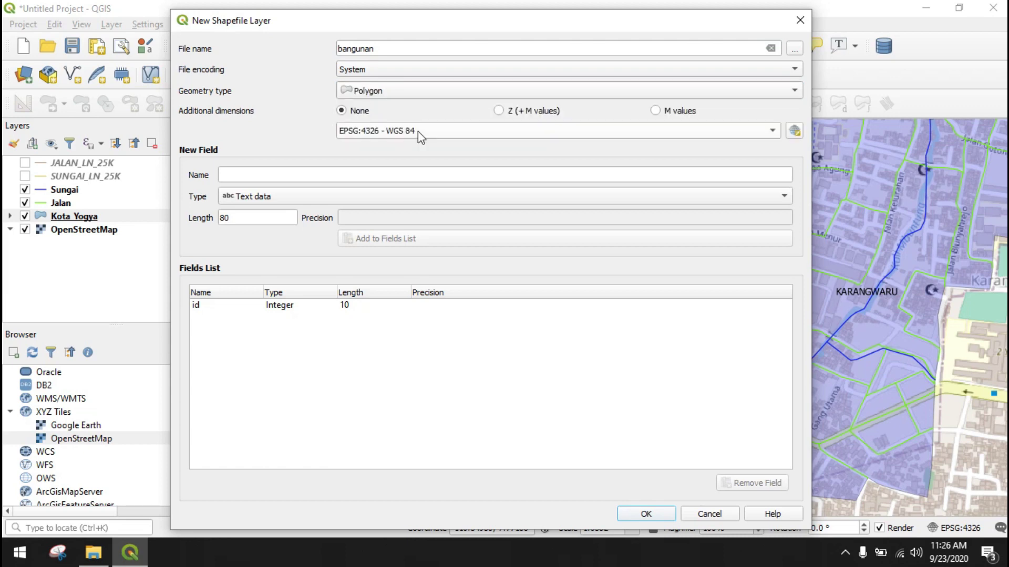
- Add two text fields named namapemil and fungsi to the bangunan shapefile's field list
click(398, 176)
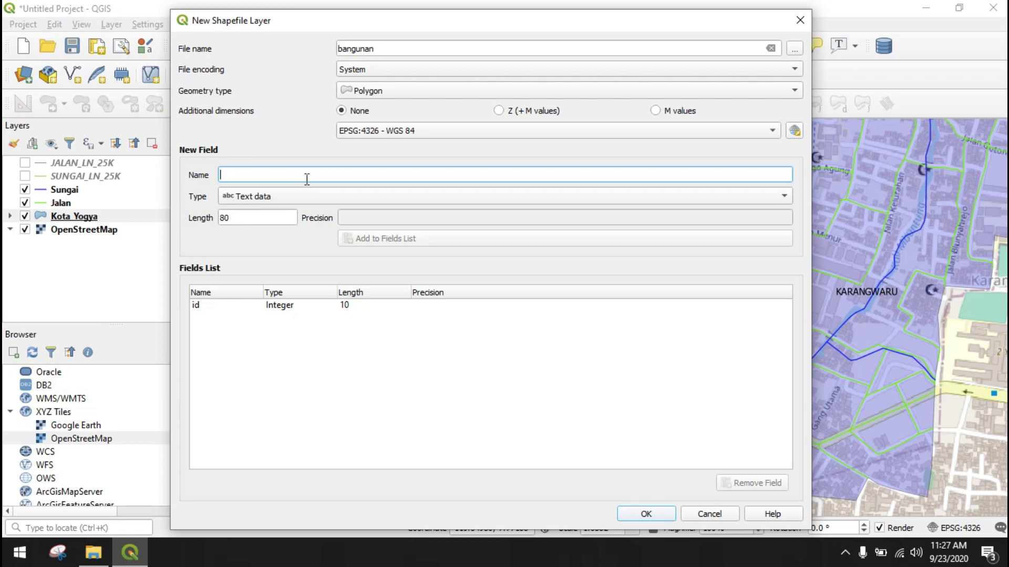
text(namap)
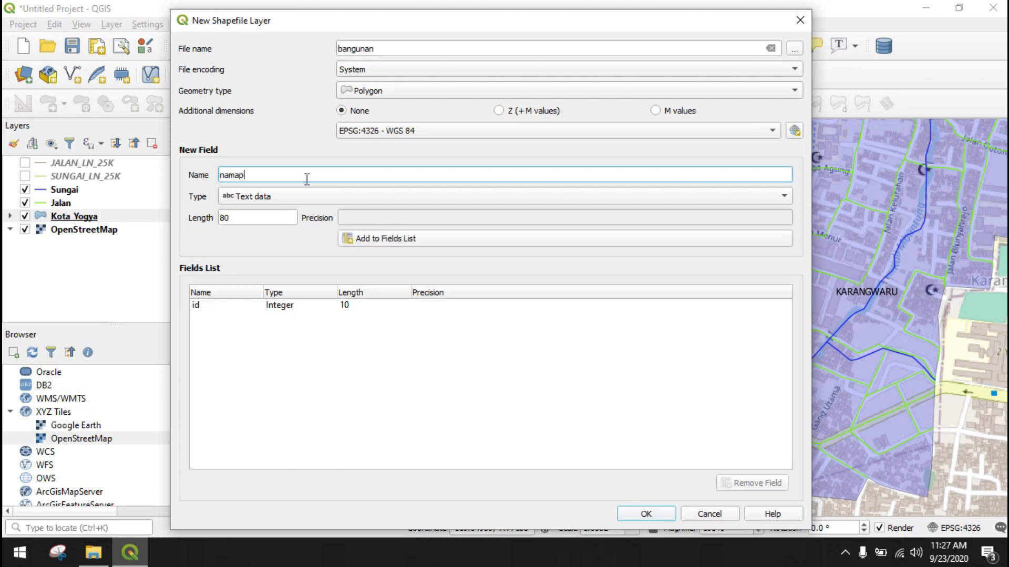
text(pemil)
click(380, 240)
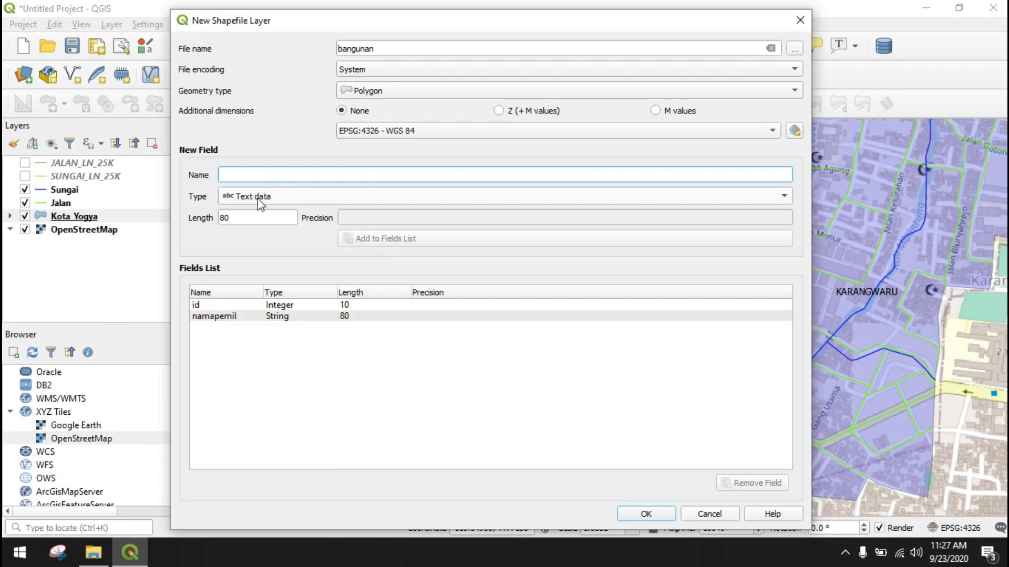
text(fungsi)
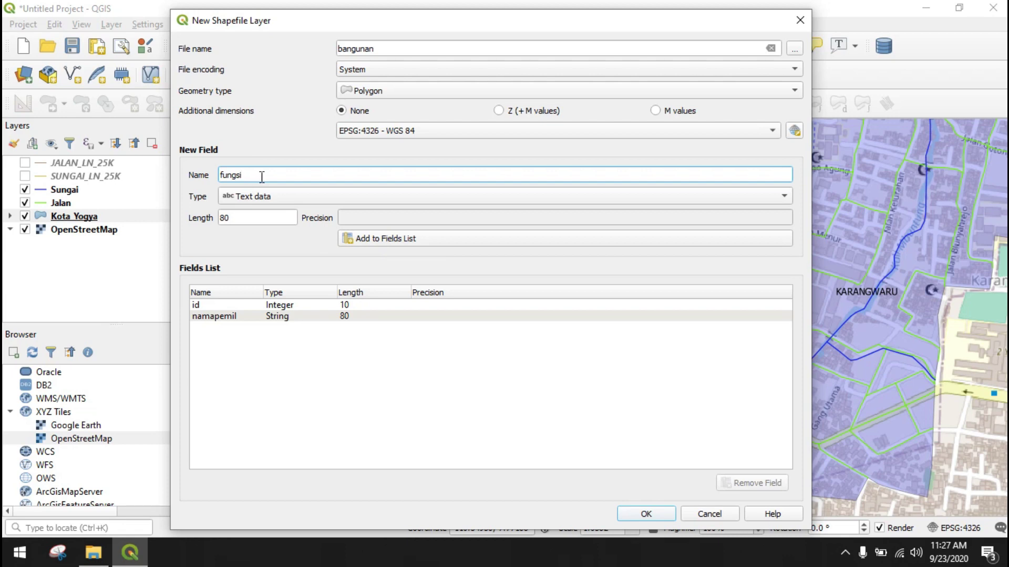
click(398, 241)
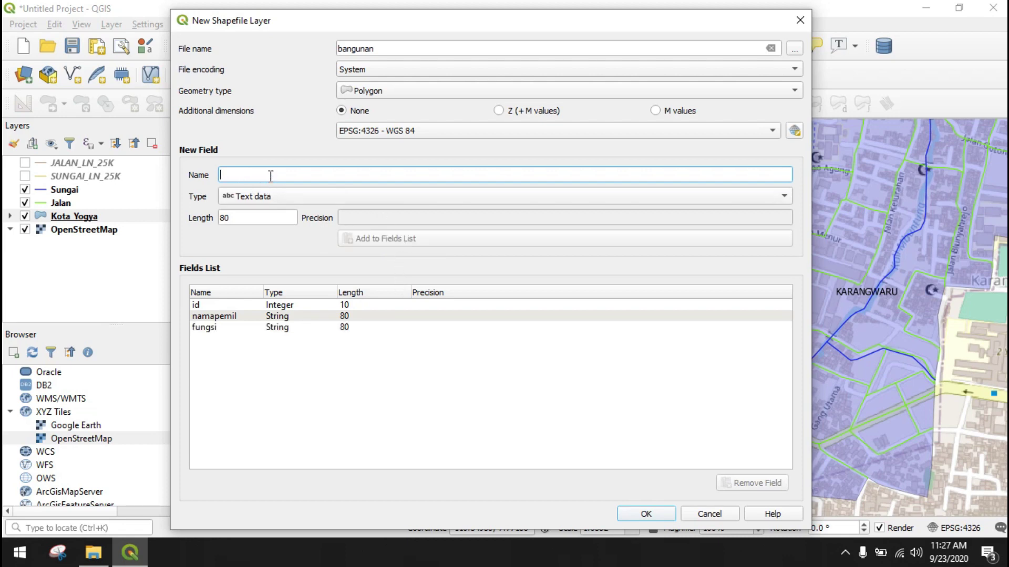
- Add a whole number field named luas and create the bangunan shapefile layer
text(luas)
click(291, 197)
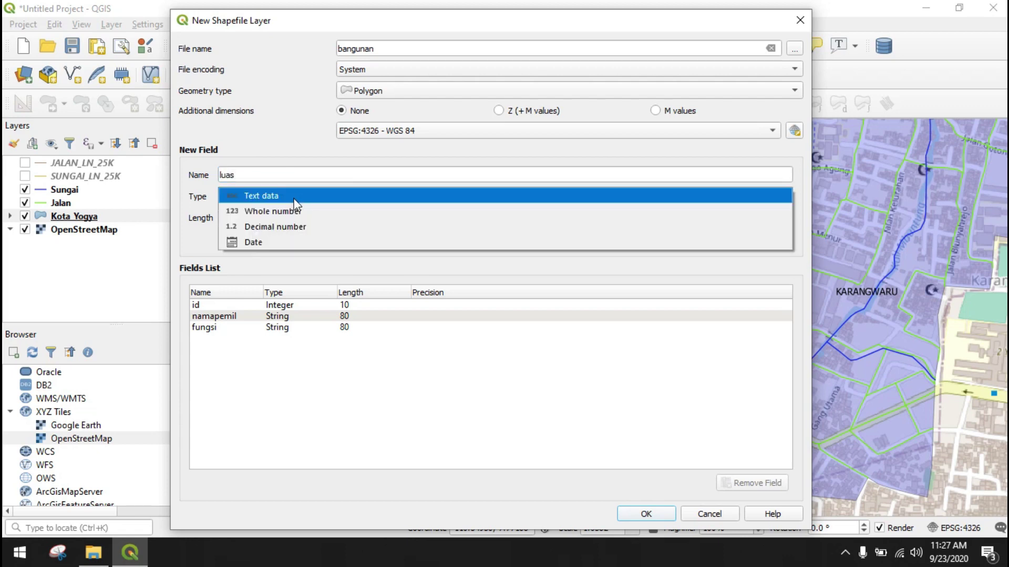
click(340, 211)
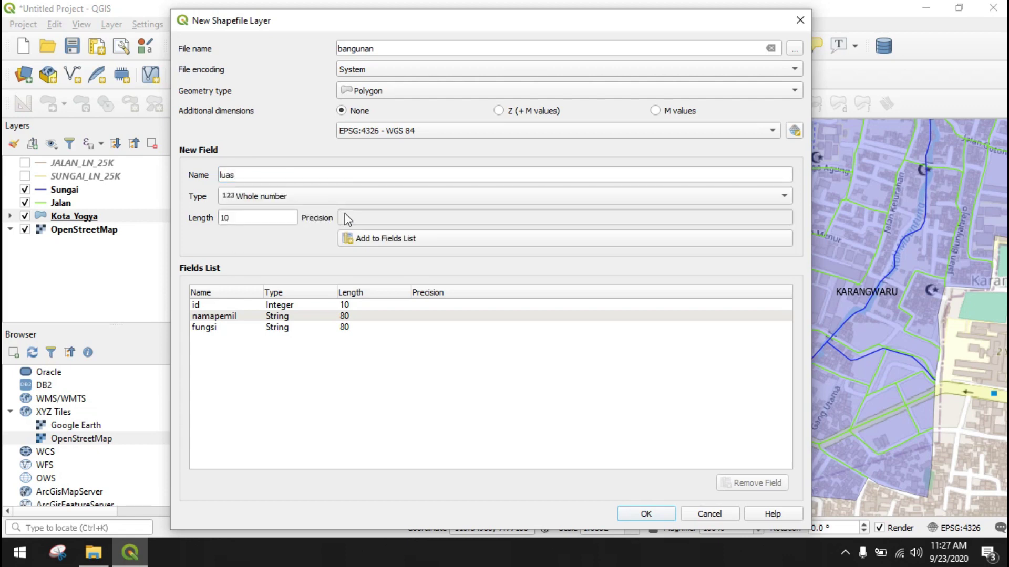
click(397, 243)
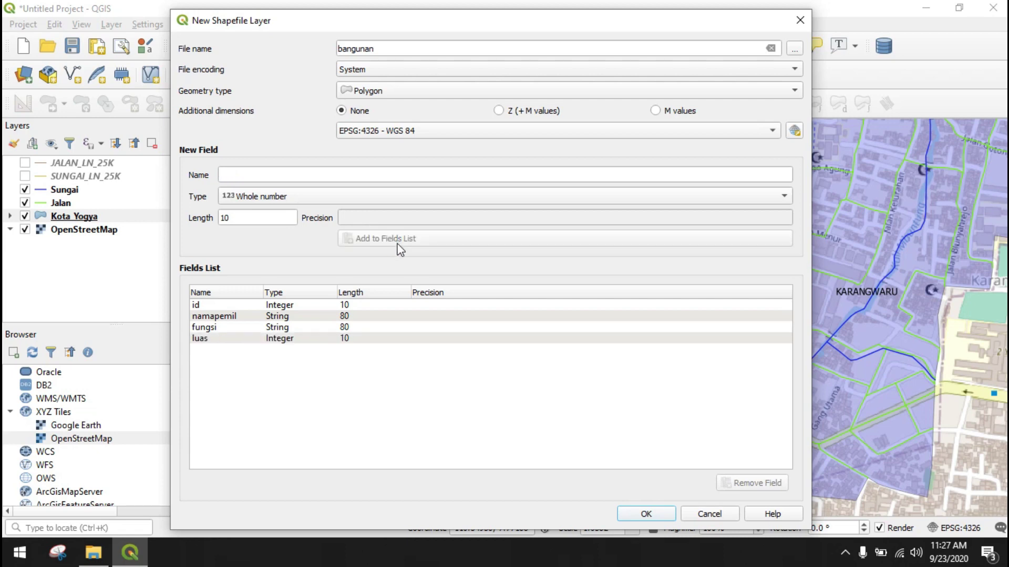
click(647, 514)
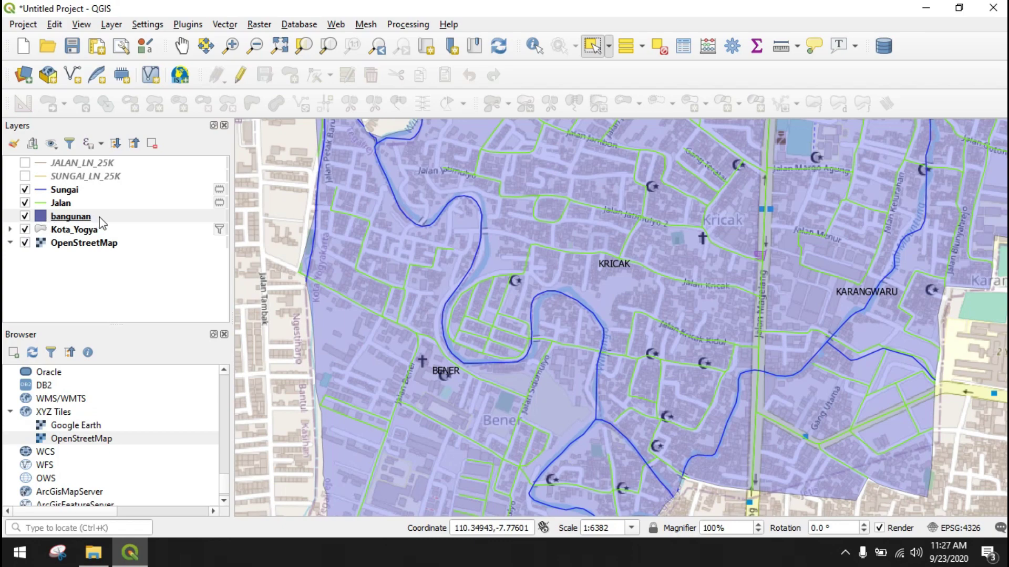
- Enable editing on the bangunan layer and trace a four-corner polygon over the building beside the road junction northwest of the KRICAK label
click(134, 218)
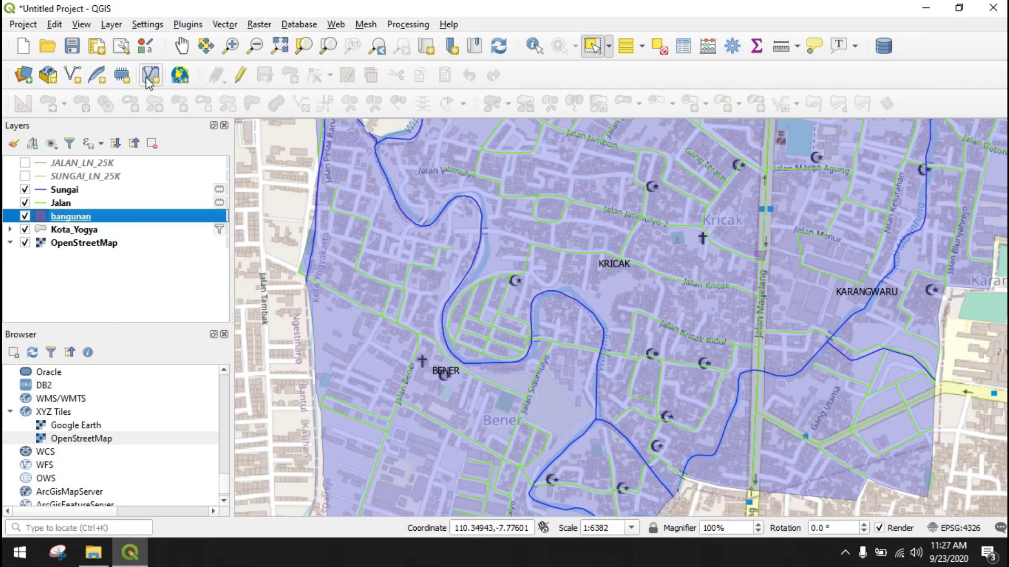
click(240, 76)
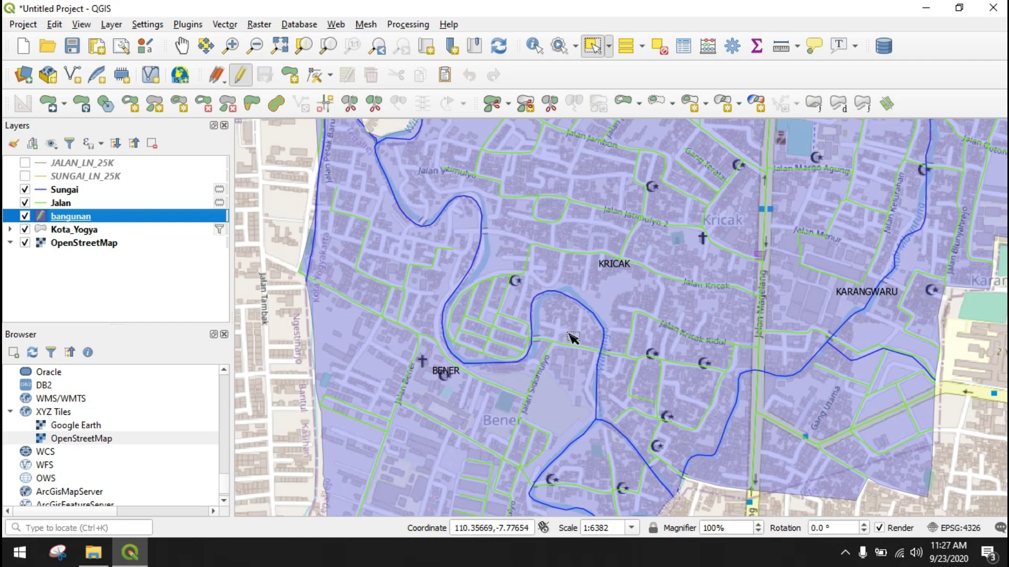
scroll(584, 319, up, 1)
scroll(583, 319, up, 1)
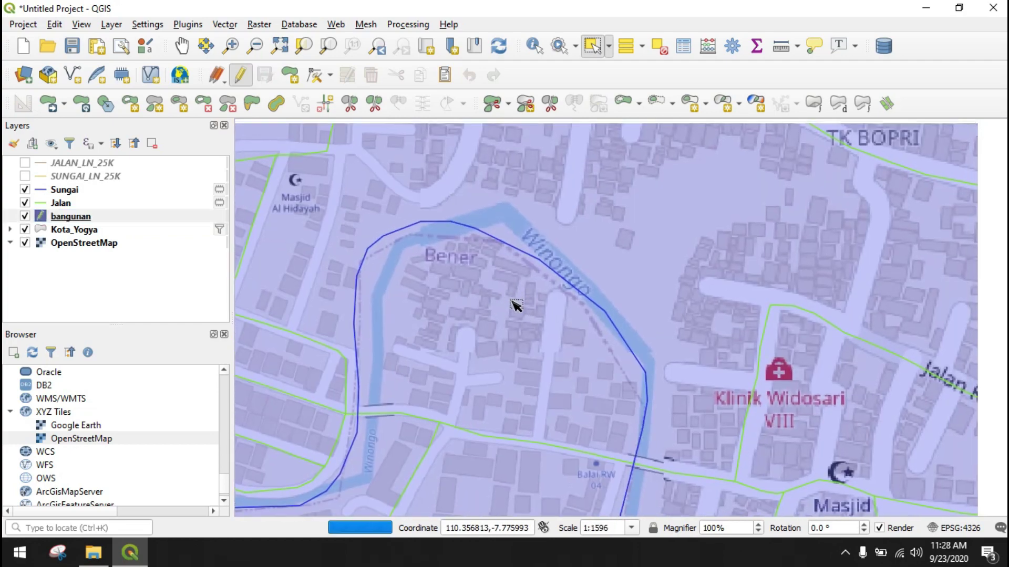
scroll(423, 349, up, 1)
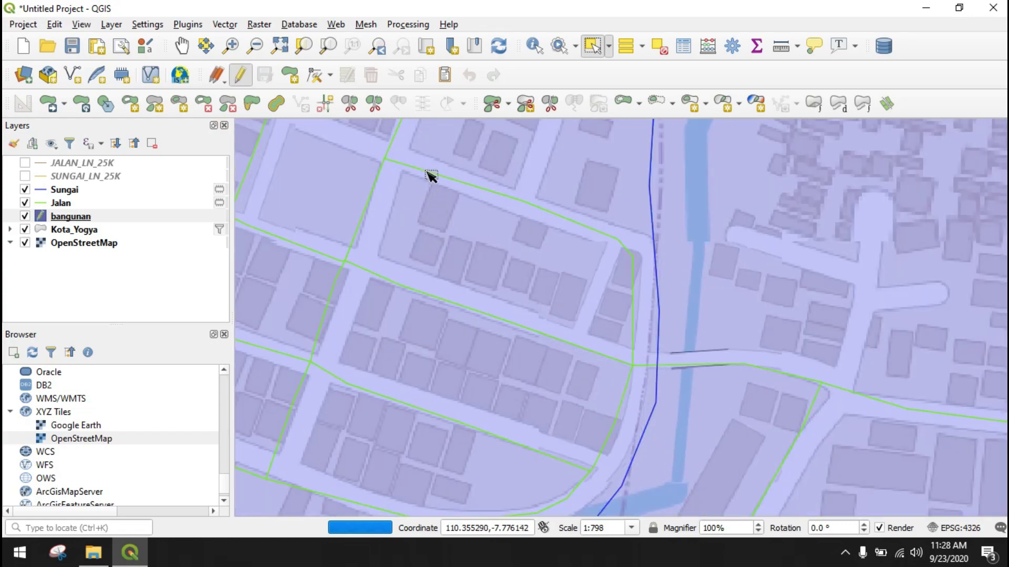
click(292, 79)
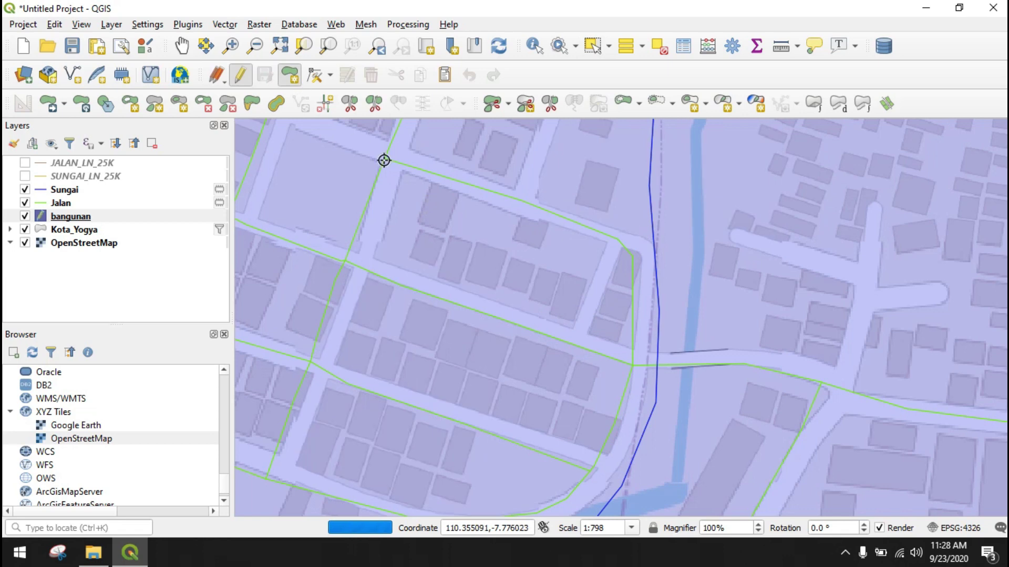
click(426, 193)
click(425, 224)
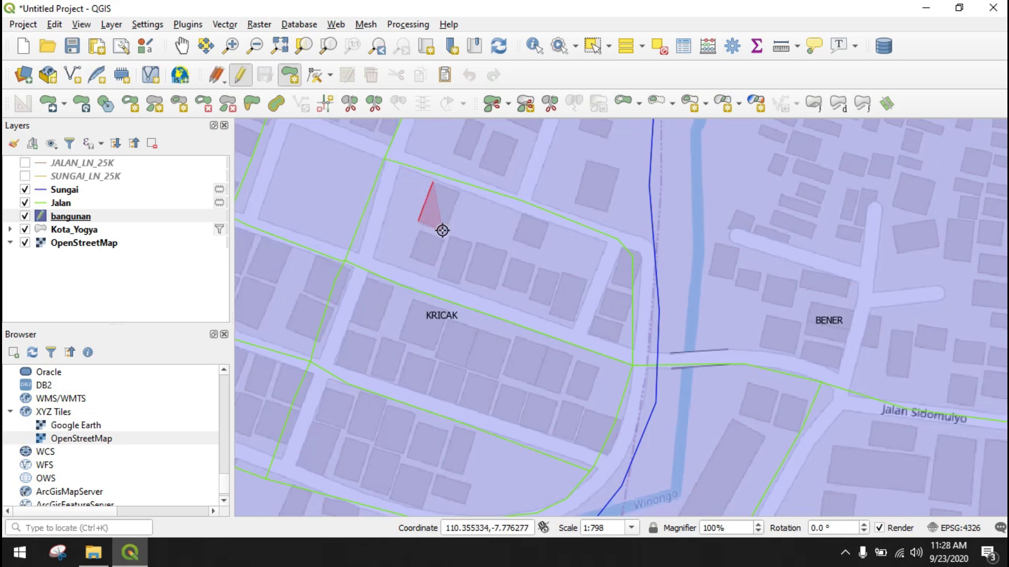
click(445, 230)
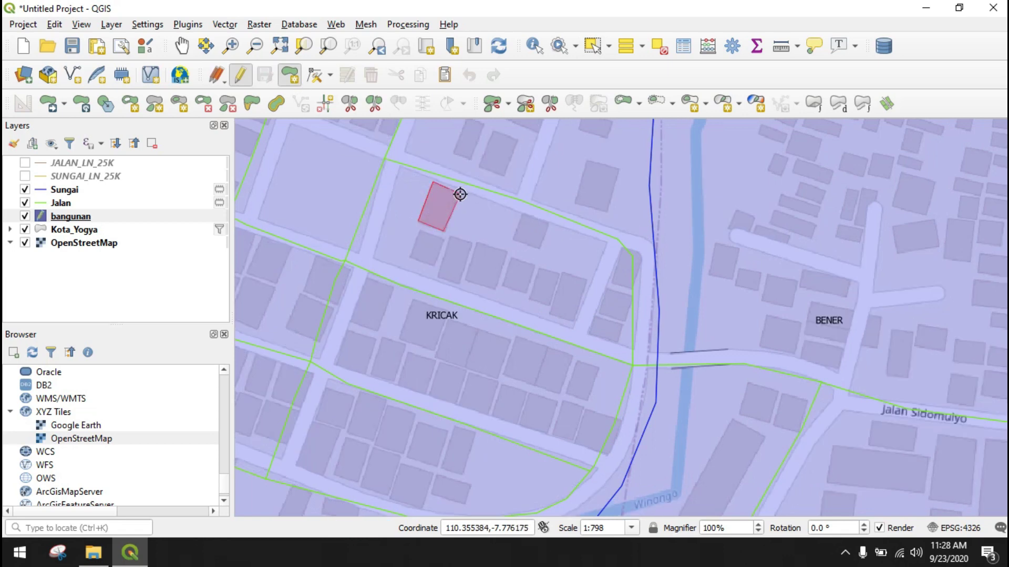
right_click(460, 195)
- Enter the owner's name in namapemil, rumah as fungsi and 100 as luas for the first building
click(478, 247)
text(laily)
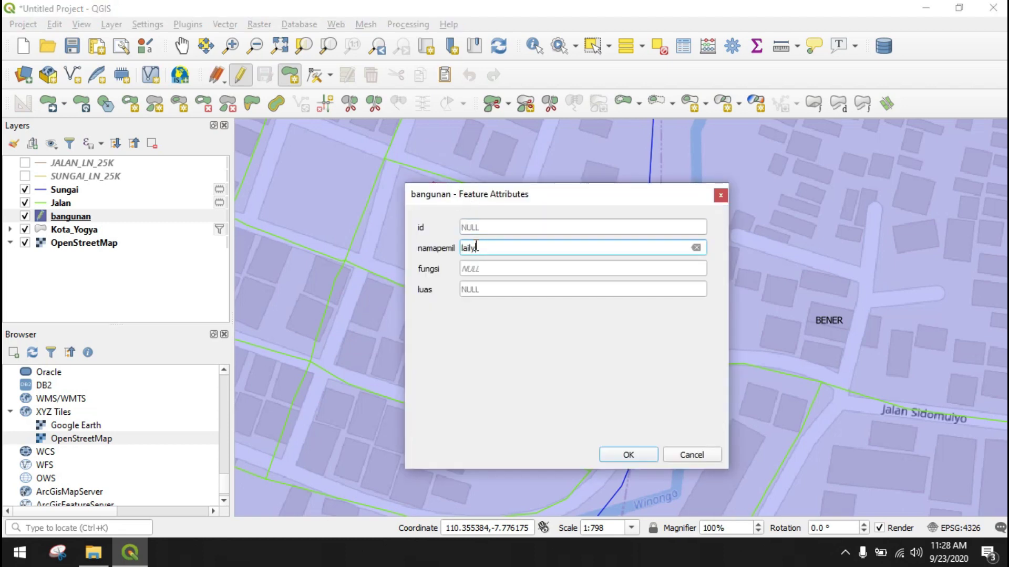
click(499, 270)
text(rumah)
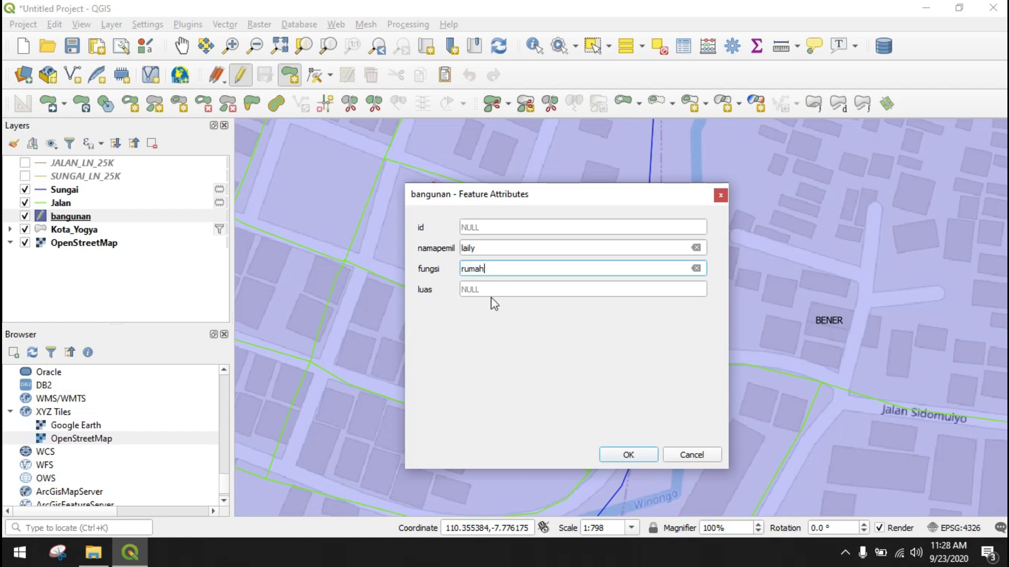
click(490, 294)
text(100)
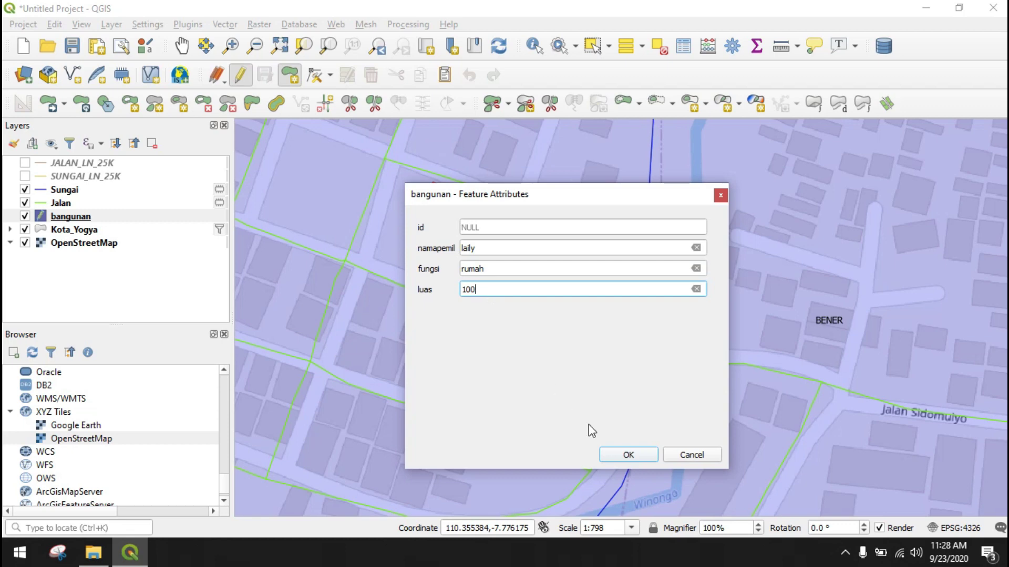
click(651, 457)
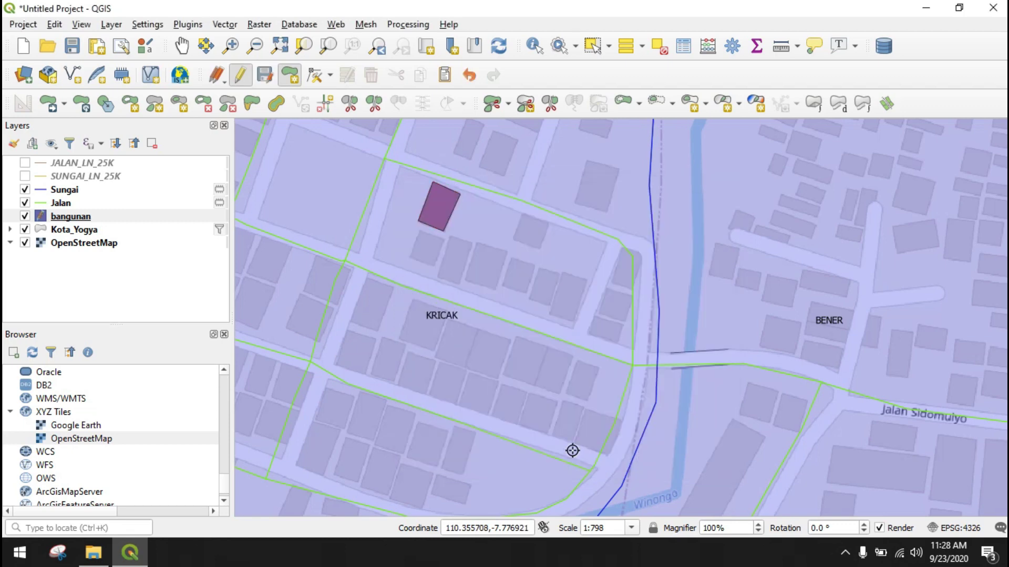
- Trace a second four-corner polygon over the large building northeast of the first one, just west of the river line
click(585, 161)
click(576, 204)
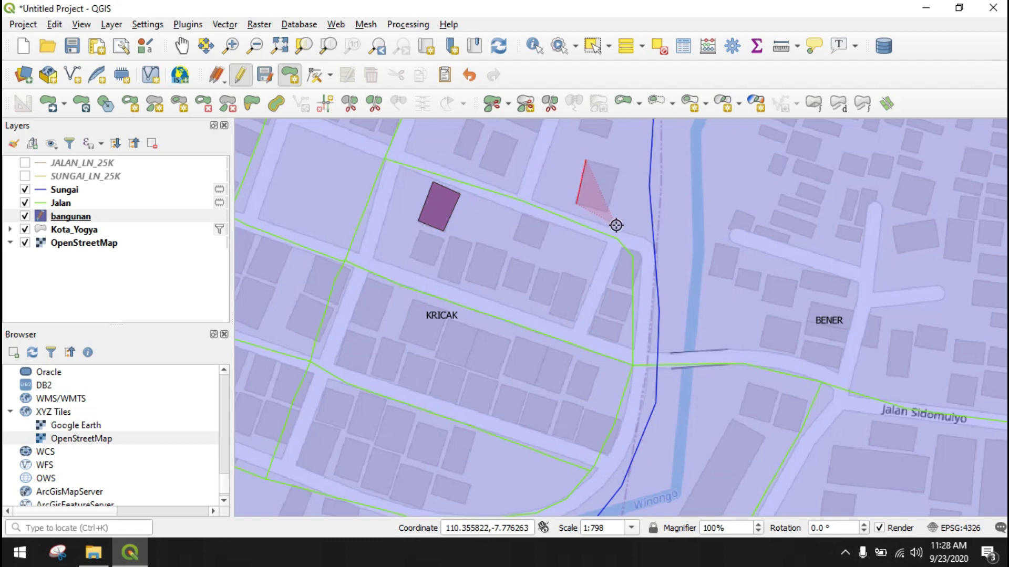
click(609, 209)
click(617, 169)
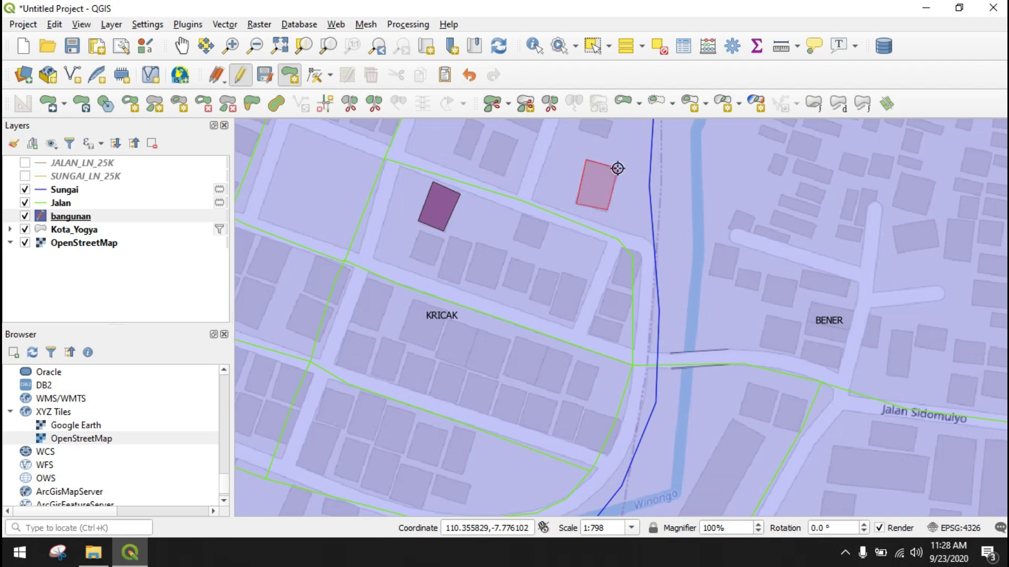
right_click(617, 168)
- Enter the owner's name in namapemil, kantor pegadaian as fungsi and 150 as luas for the second building
click(575, 244)
text(khafi)
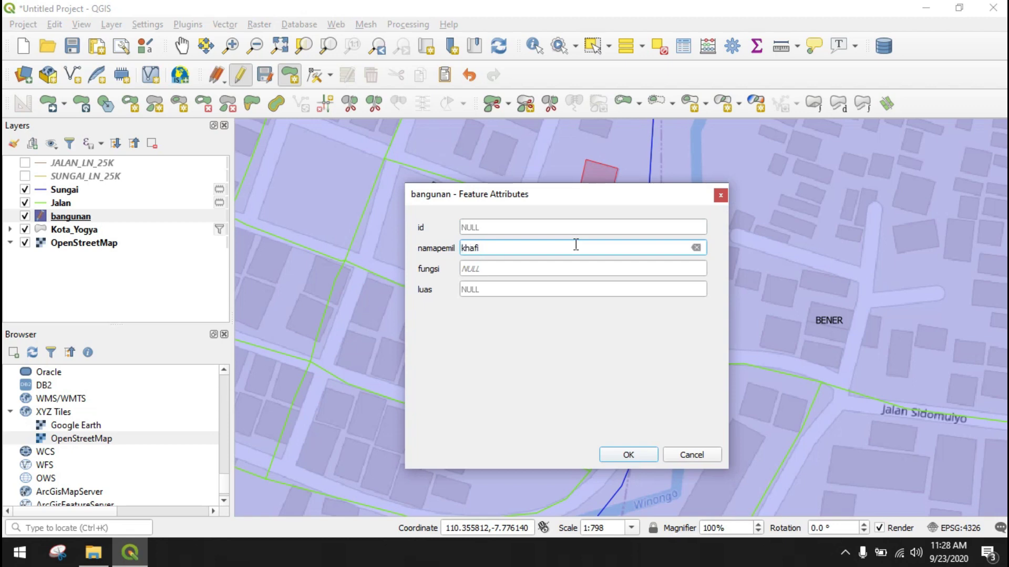
click(583, 271)
text(kantor pegadaian)
click(614, 290)
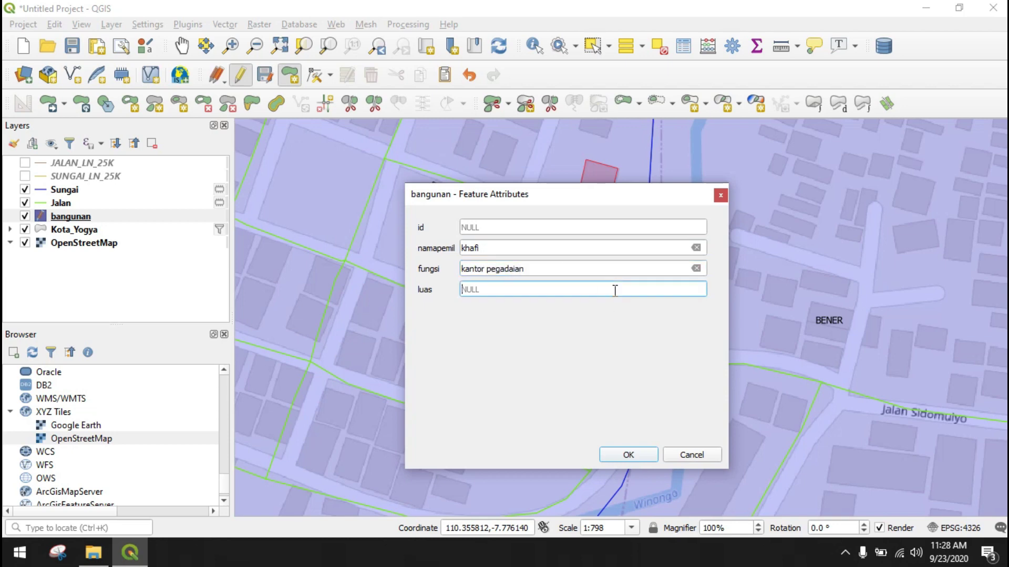
text(150)
click(638, 455)
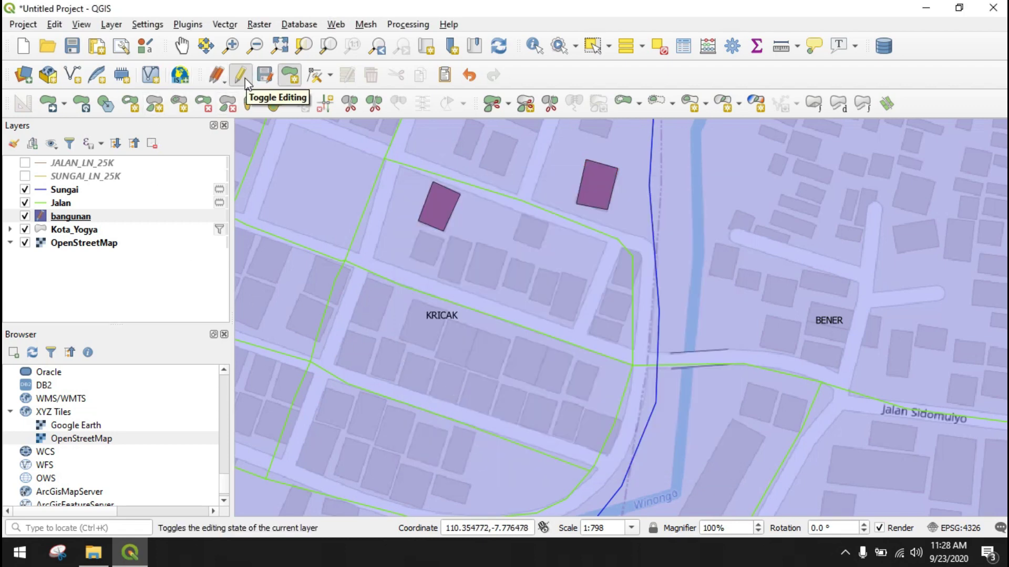
- End editing of the bangunan layer and save its changes
click(241, 76)
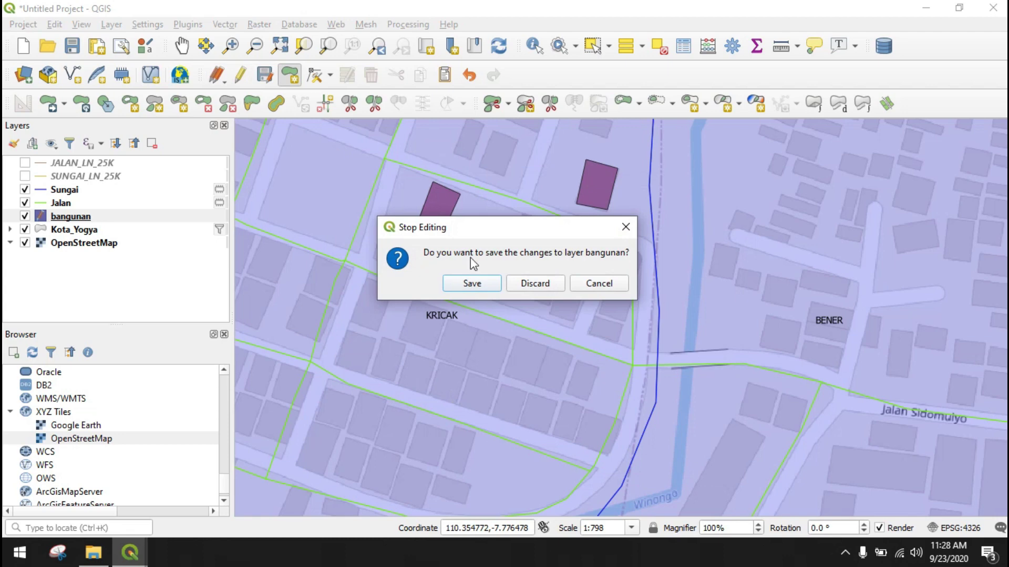
click(484, 283)
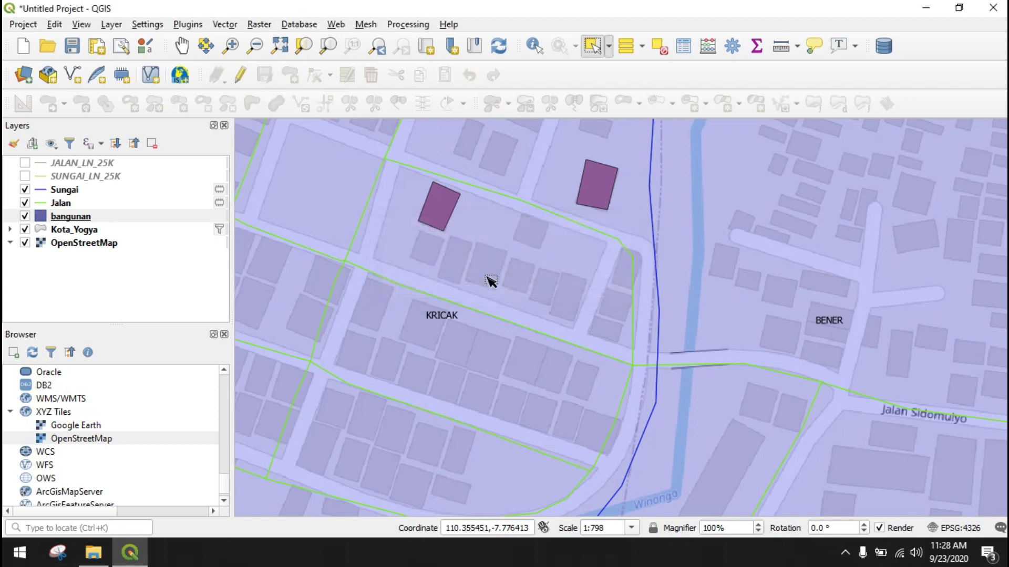
- Bring the entire Tegalrejo district into view to examine the finished layers over the basemap
scroll(488, 284, down, 2)
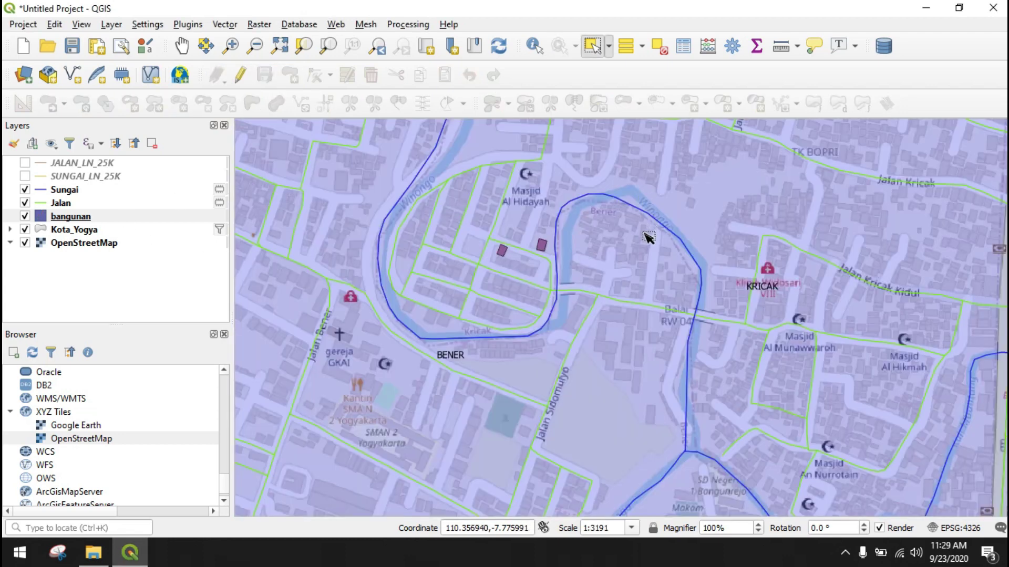
scroll(649, 235, down, 2)
drag(653, 254, 527, 219)
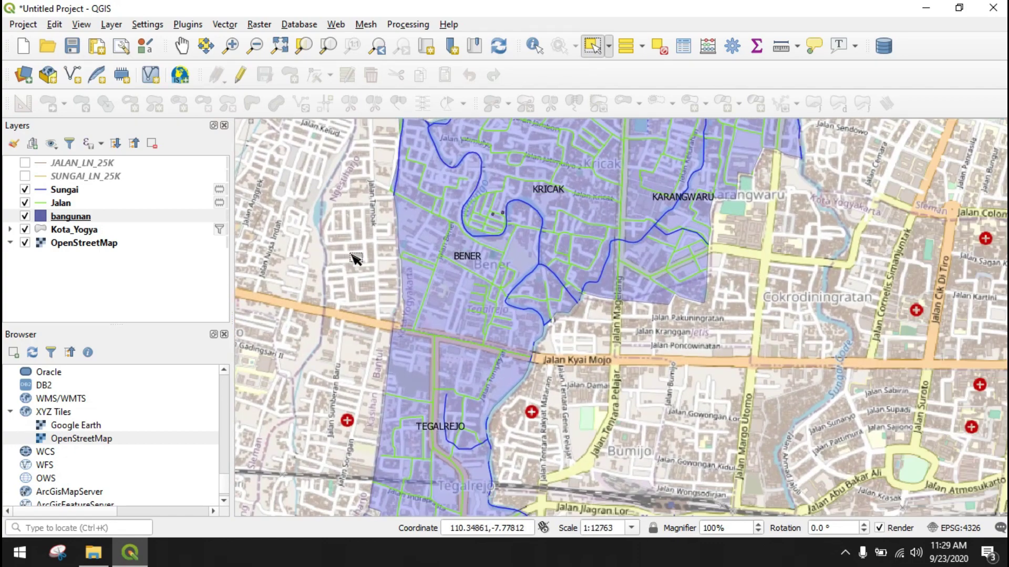
scroll(500, 370, down, 1)
drag(534, 375, 538, 351)
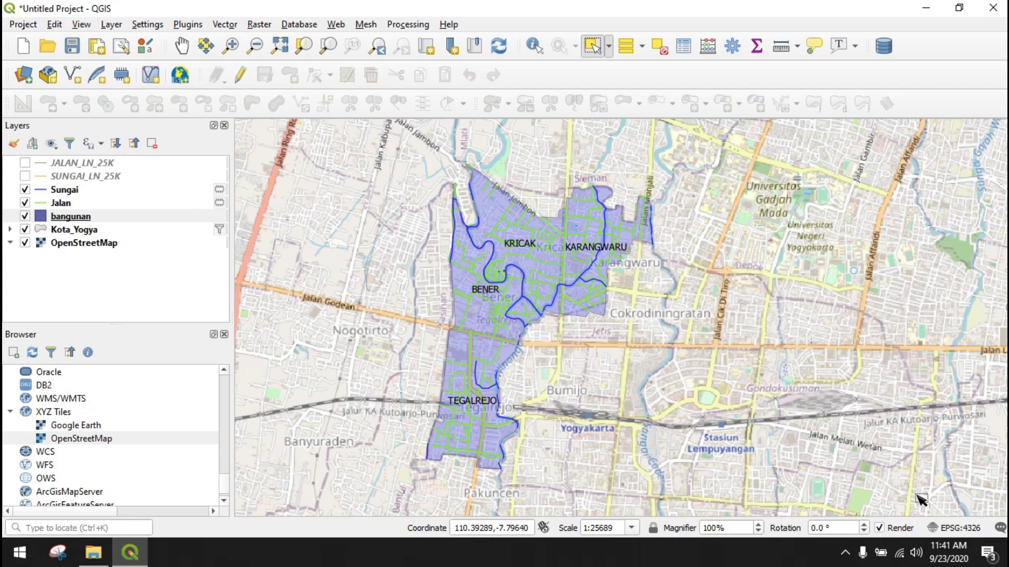
- Change the project's coordinate reference system to WGS 84 / UTM zone 49S (EPSG:32749), checking its coverage over Java in the preview map
click(938, 528)
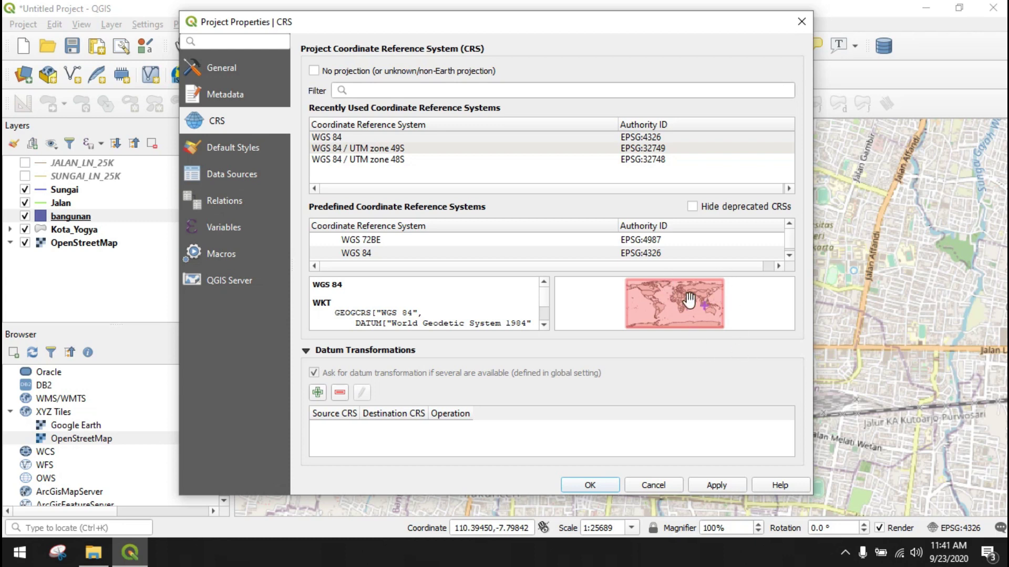
click(404, 150)
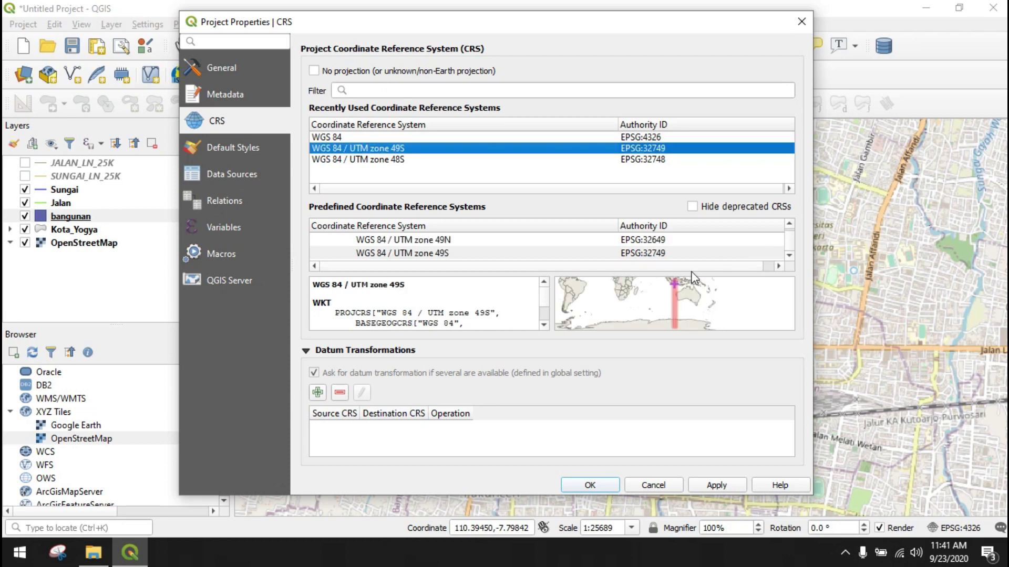
scroll(682, 288, up, 3)
scroll(672, 294, up, 5)
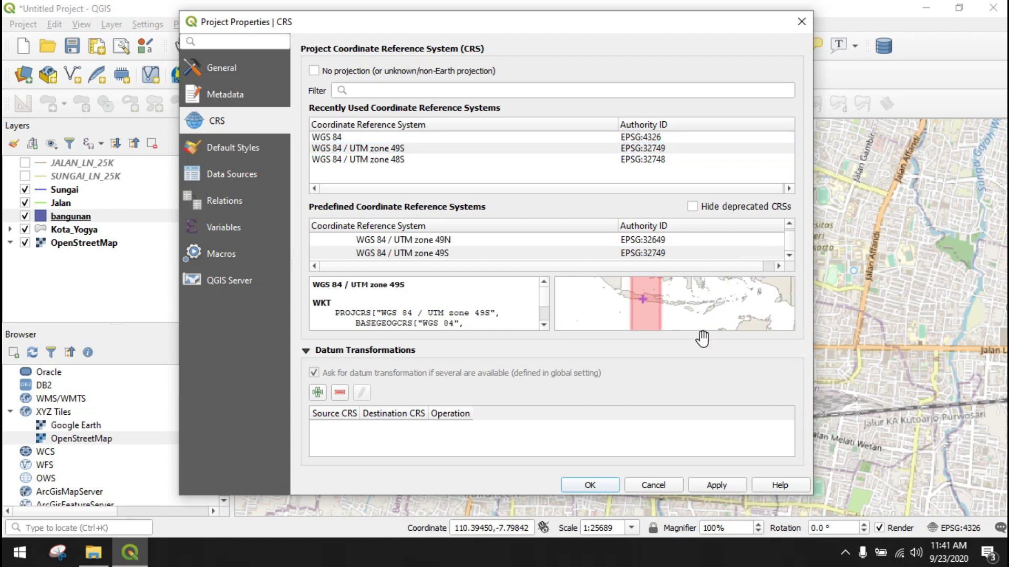
scroll(678, 295, up, 4)
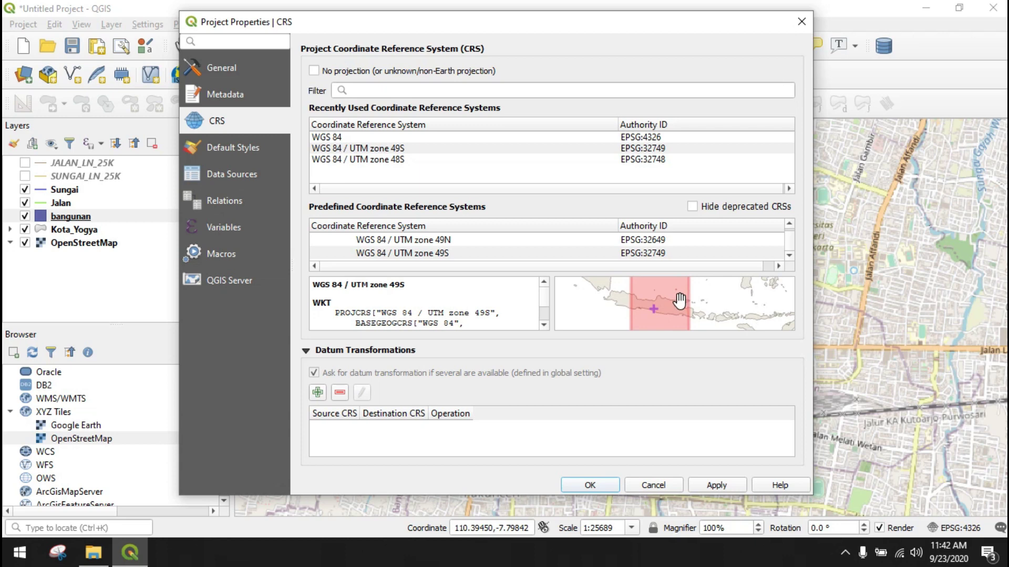
scroll(712, 302, up, 2)
scroll(704, 299, down, 2)
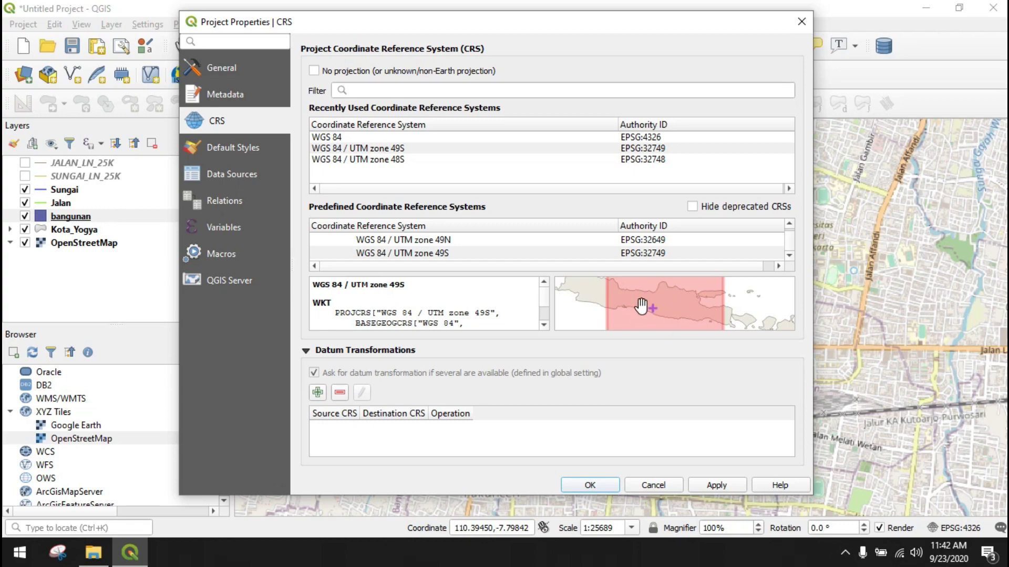
click(589, 485)
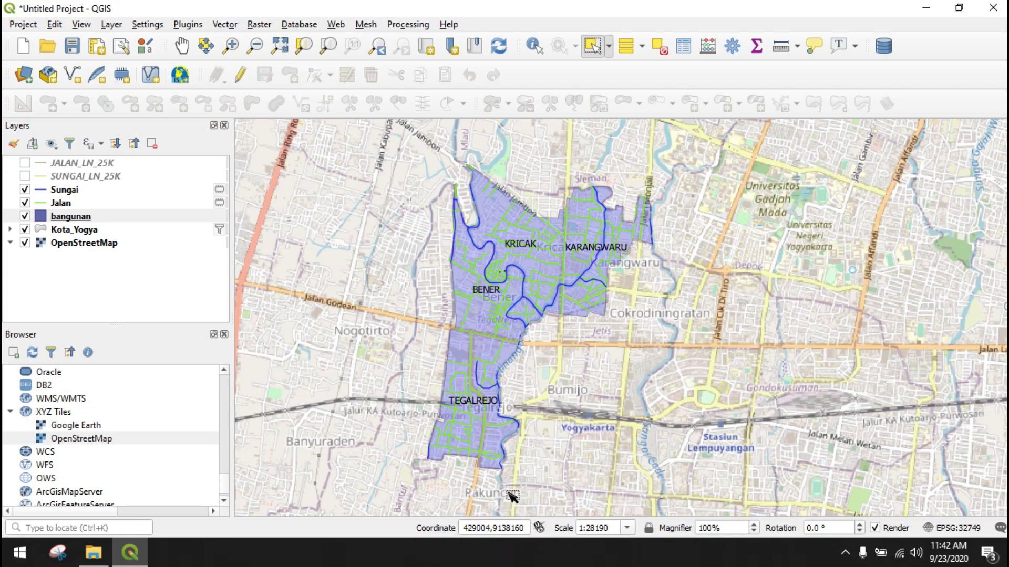
- Hide the OpenStreetMap basemap and create an empty print layout titled Peta
click(24, 243)
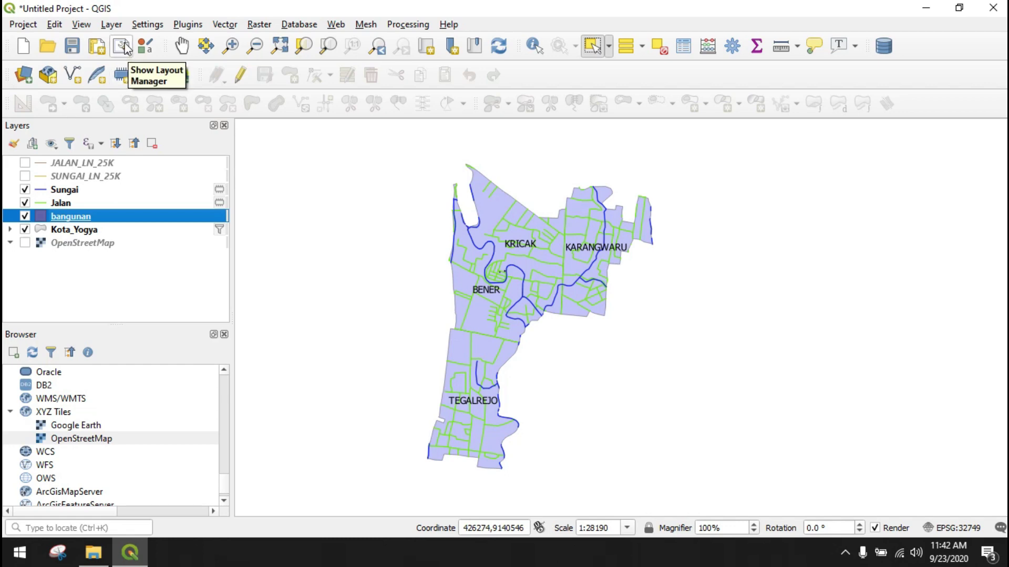
click(24, 25)
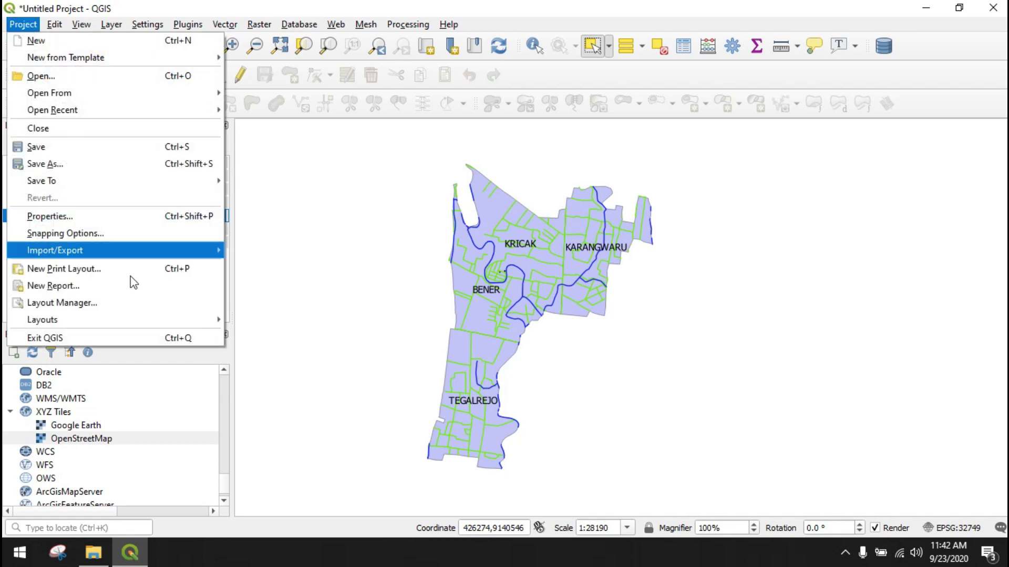
click(87, 310)
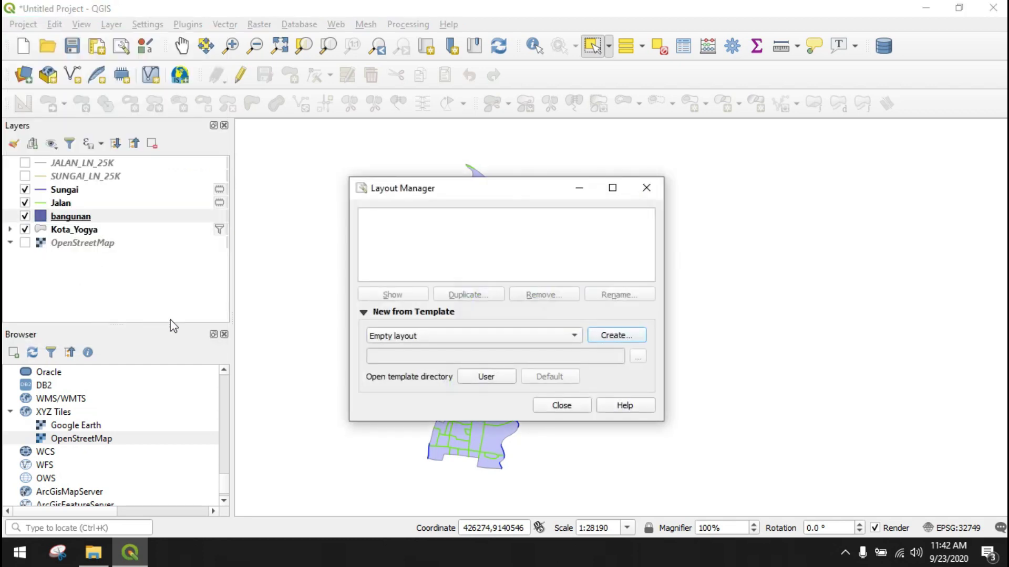
click(627, 338)
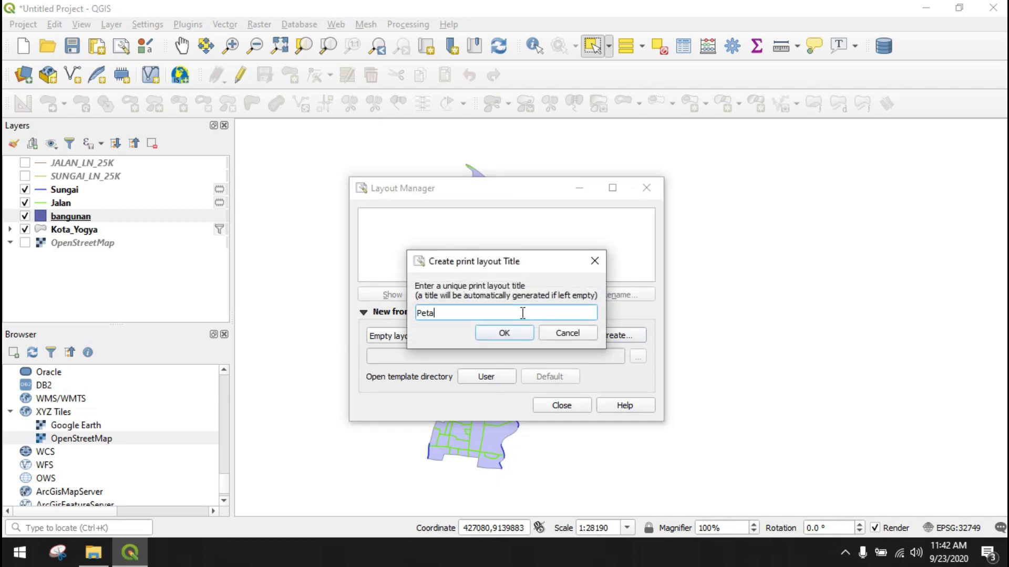
click(517, 331)
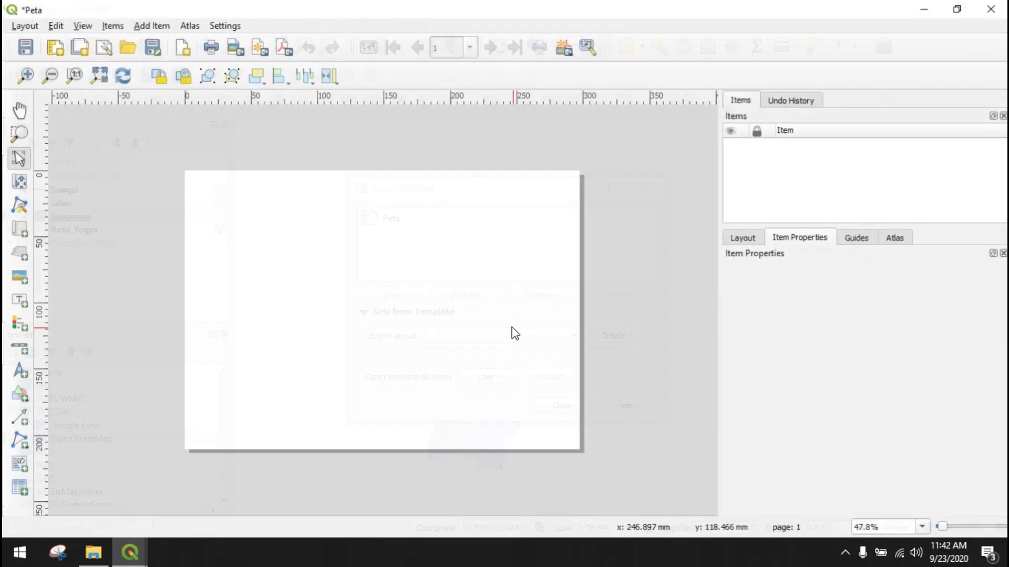
- Open the layout's page properties and choose Landscape orientation for the A4 page
right_click(509, 266)
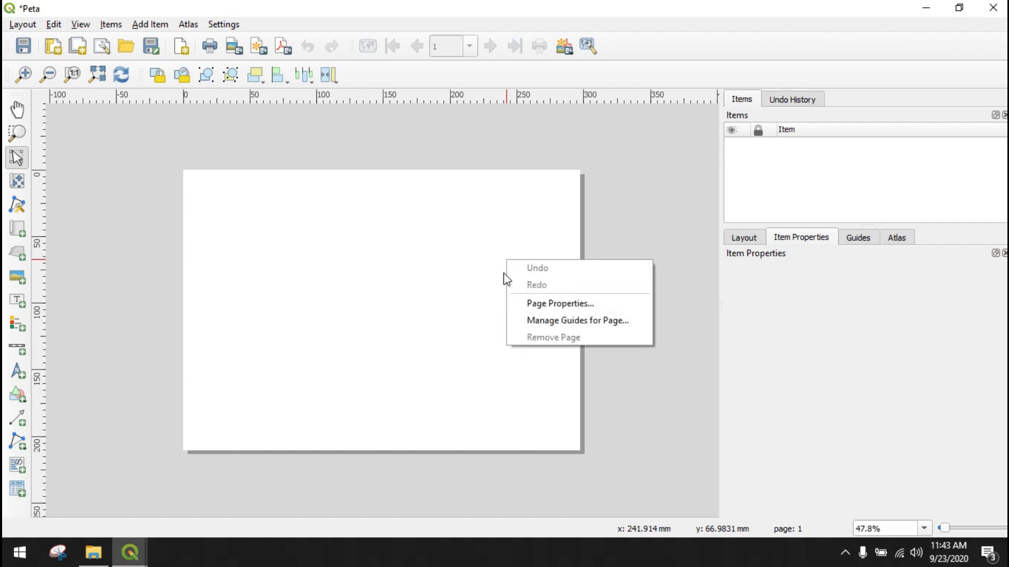
click(547, 305)
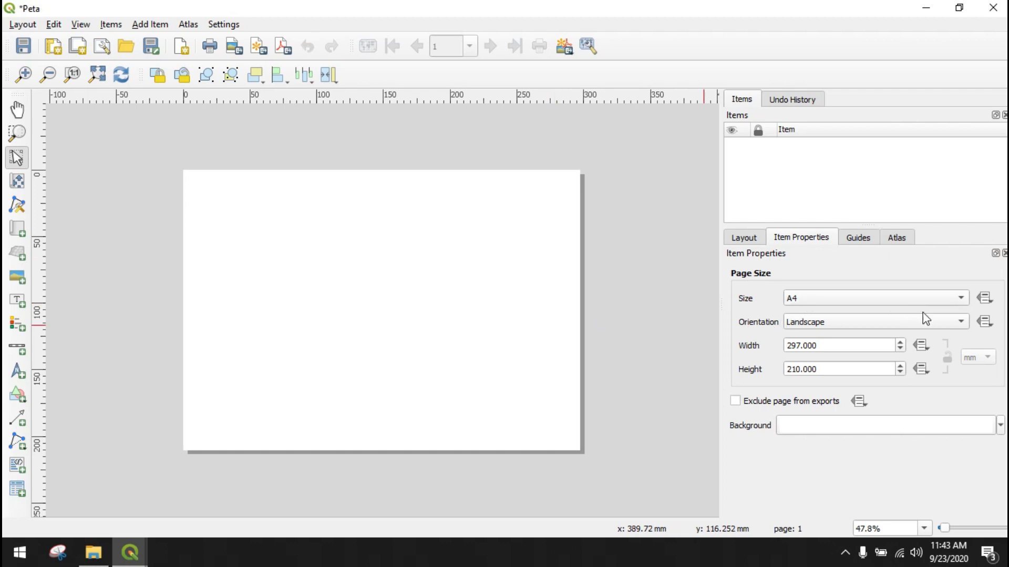
click(932, 324)
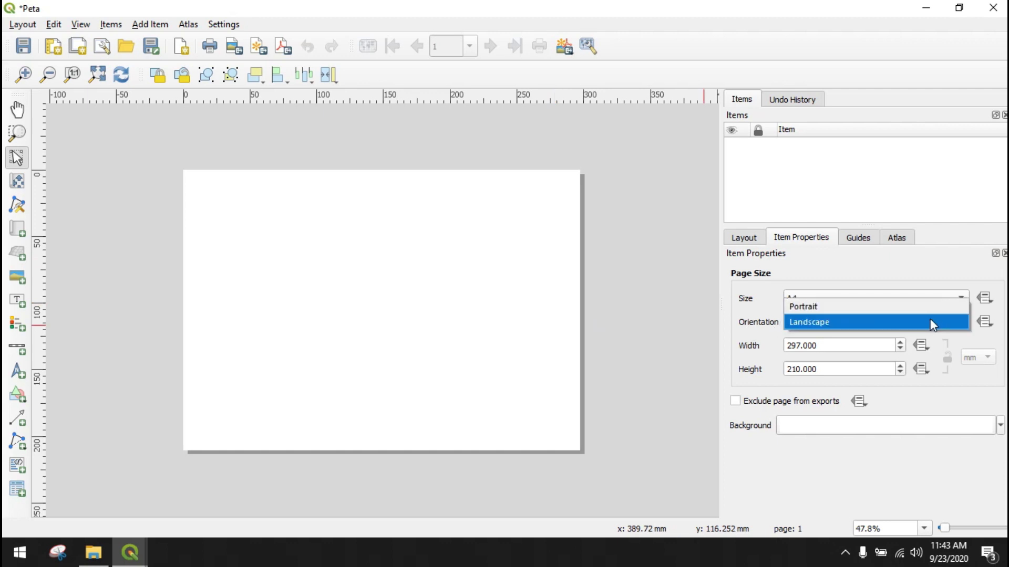
click(832, 323)
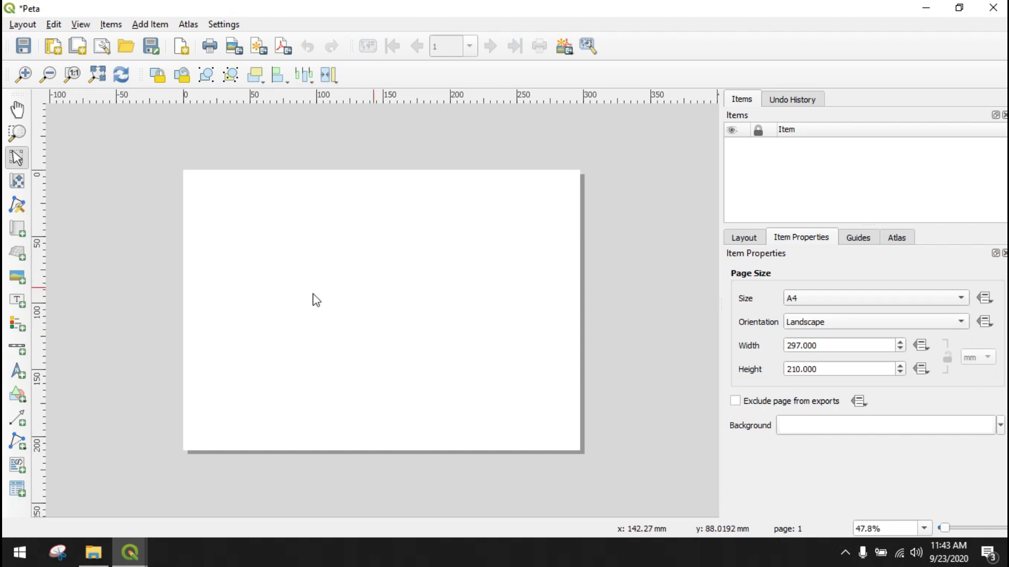
- Add a map frame covering roughly the left three quarters of the page and set its scale to 15000
click(22, 233)
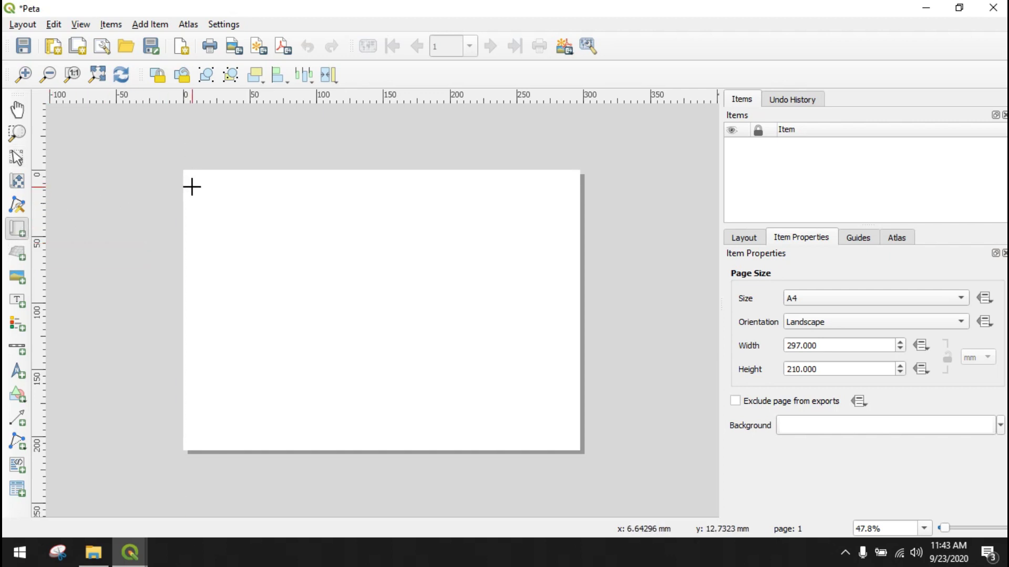
drag(193, 182, 497, 438)
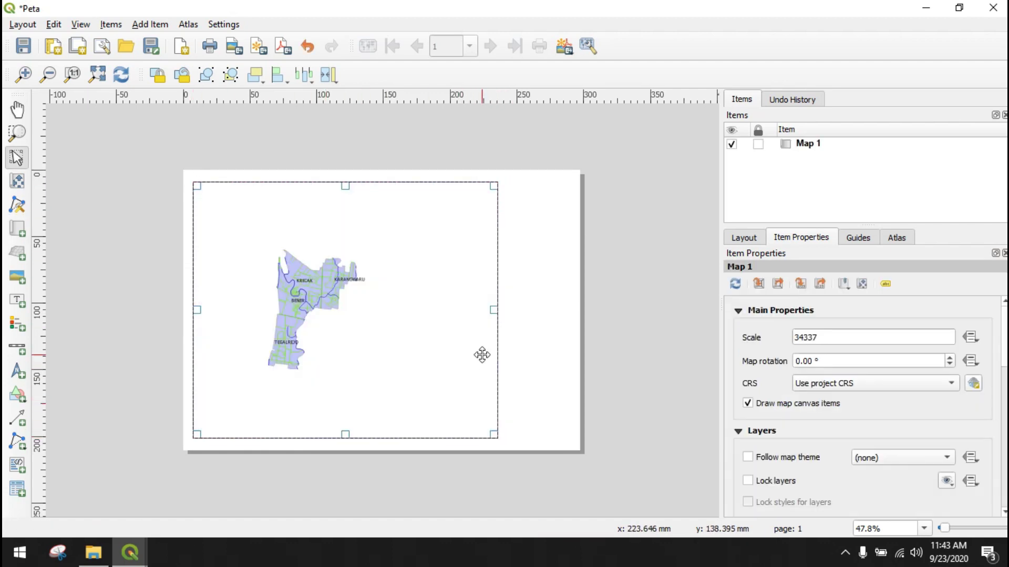
click(852, 338)
drag(842, 338, 786, 343)
text(15000)
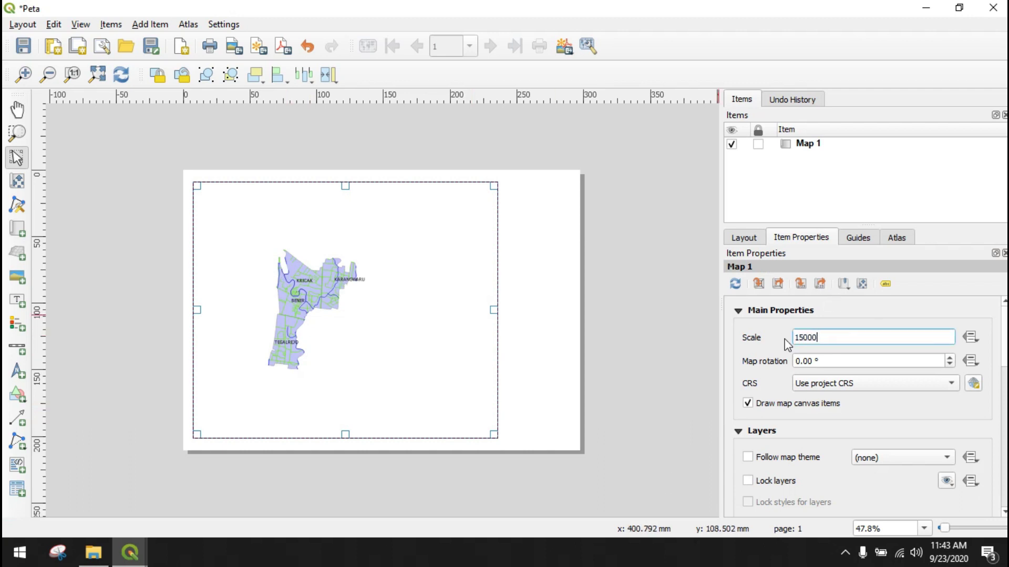
key(Return)
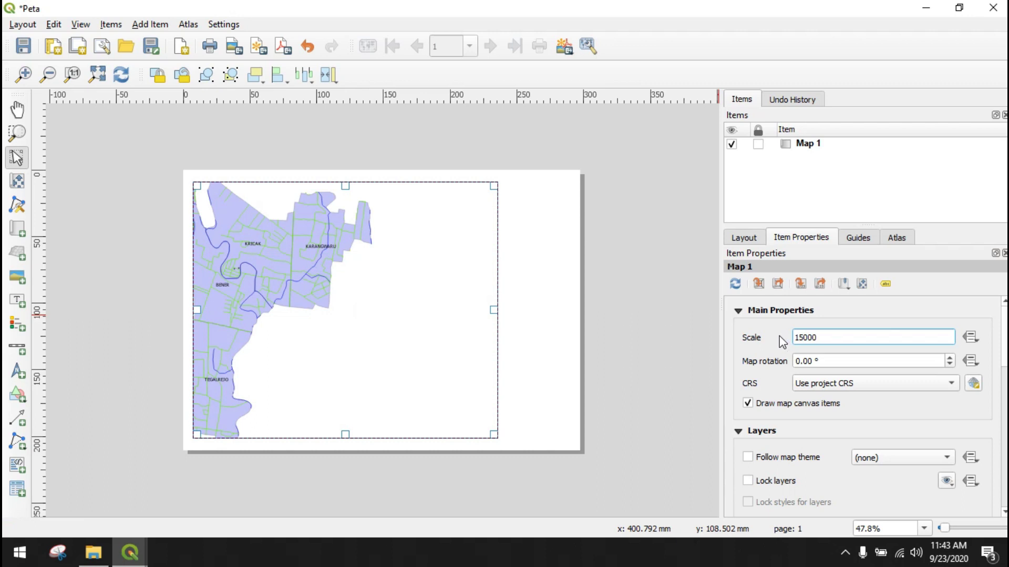
click(349, 307)
mouse_move(348, 306)
mouse_down()
mouse_move(417, 306)
mouse_move(329, 308)
mouse_move(436, 306)
mouse_move(361, 303)
mouse_up()
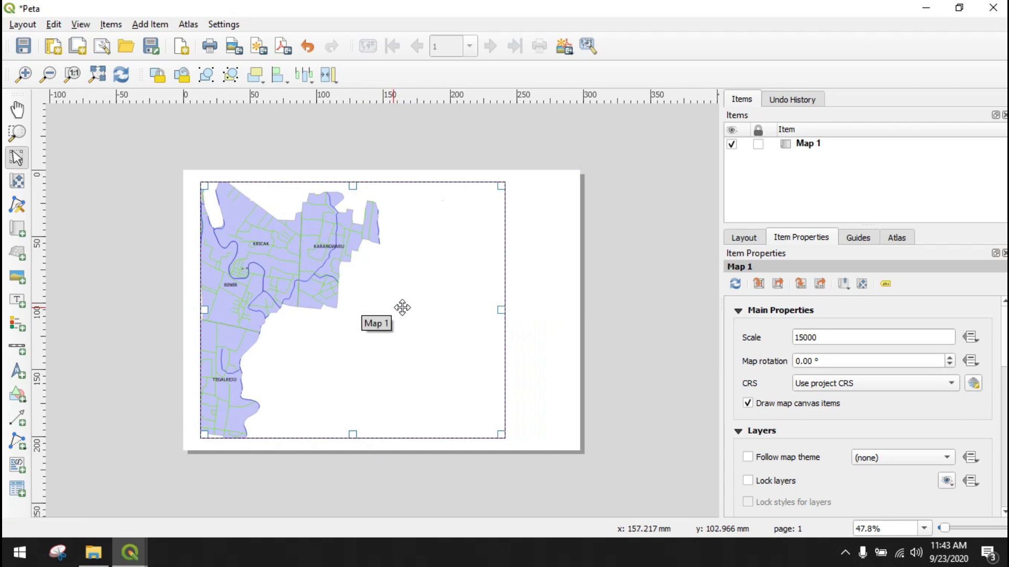
drag(400, 301, 394, 299)
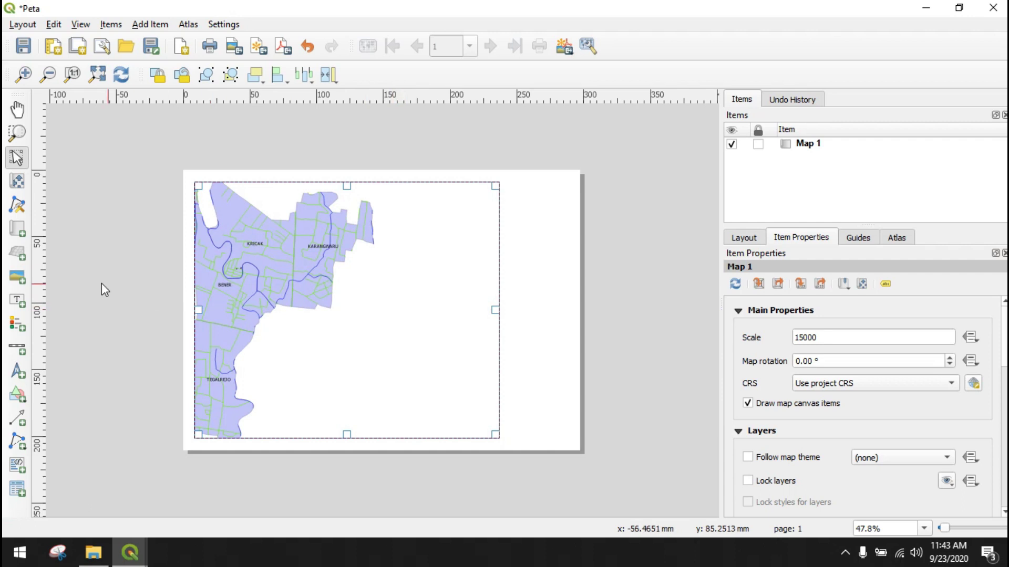
- Shift the map content eastward inside its frame so the Tegalrejo district's full width fits within it
click(18, 186)
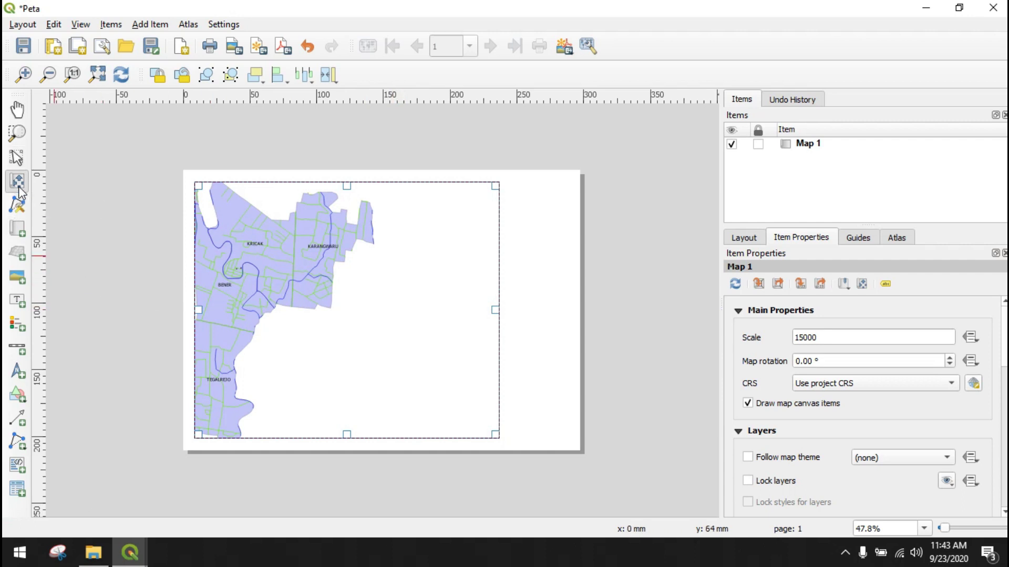
drag(285, 264, 340, 280)
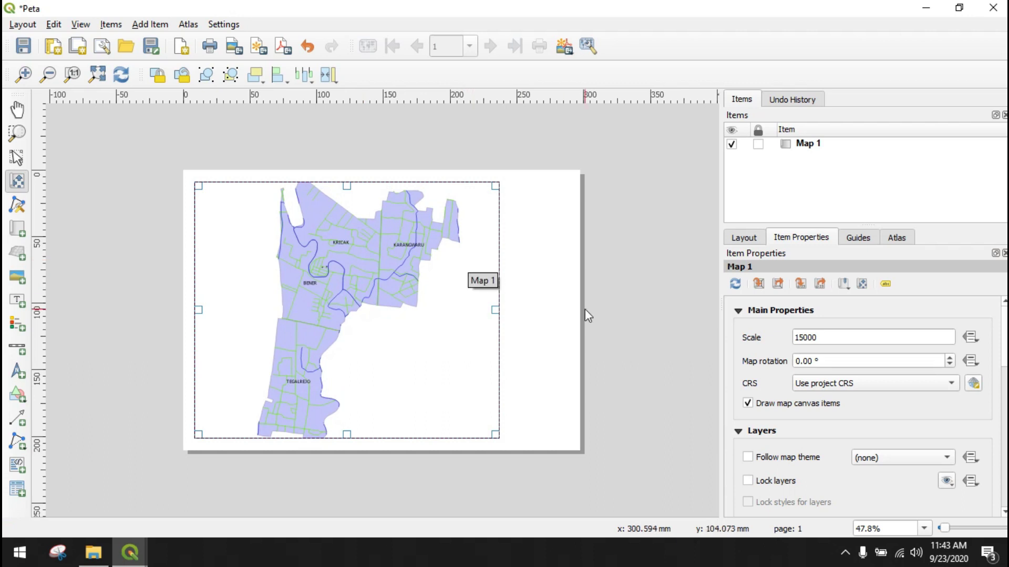
click(17, 158)
- Add a grid to the map item and open its settings, keeping the Solid grid type
scroll(862, 406, down, 3)
scroll(862, 407, down, 5)
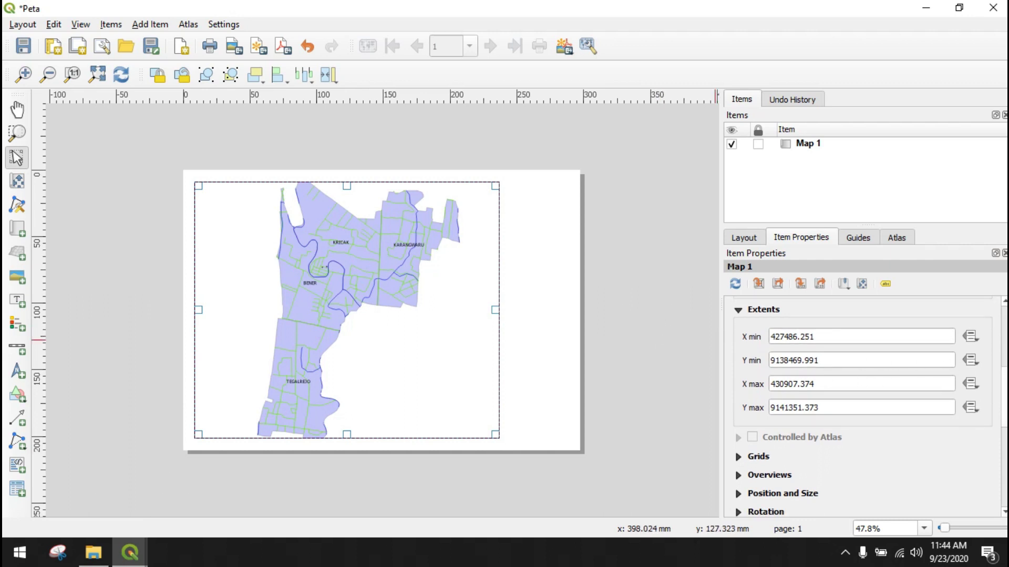
scroll(740, 374, down, 2)
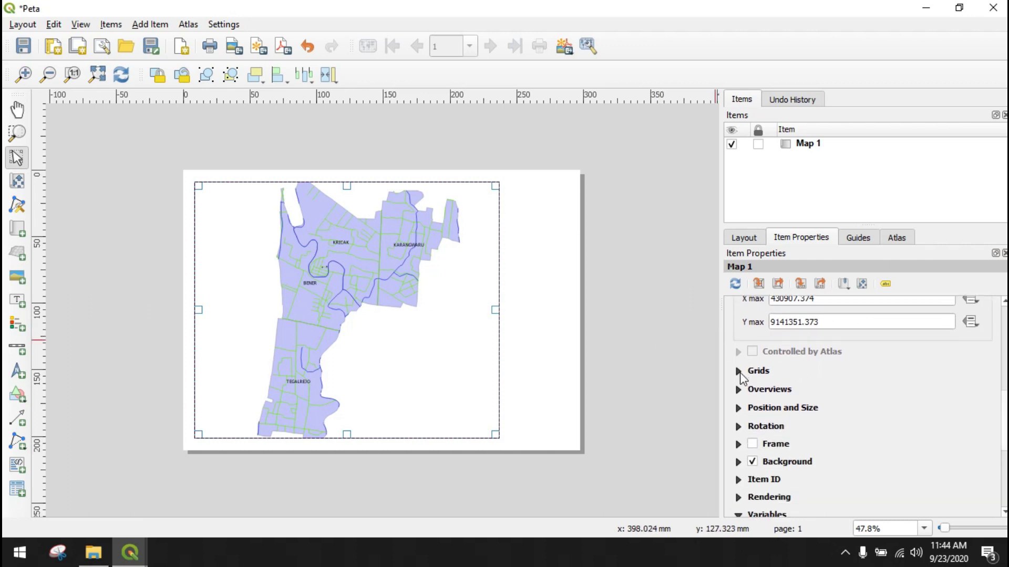
click(739, 372)
click(777, 397)
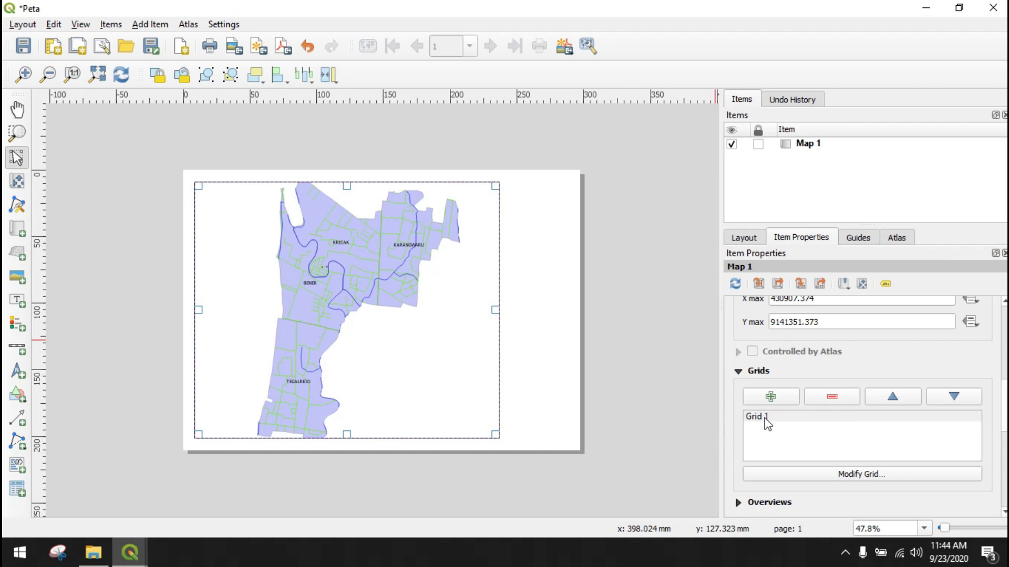
click(766, 417)
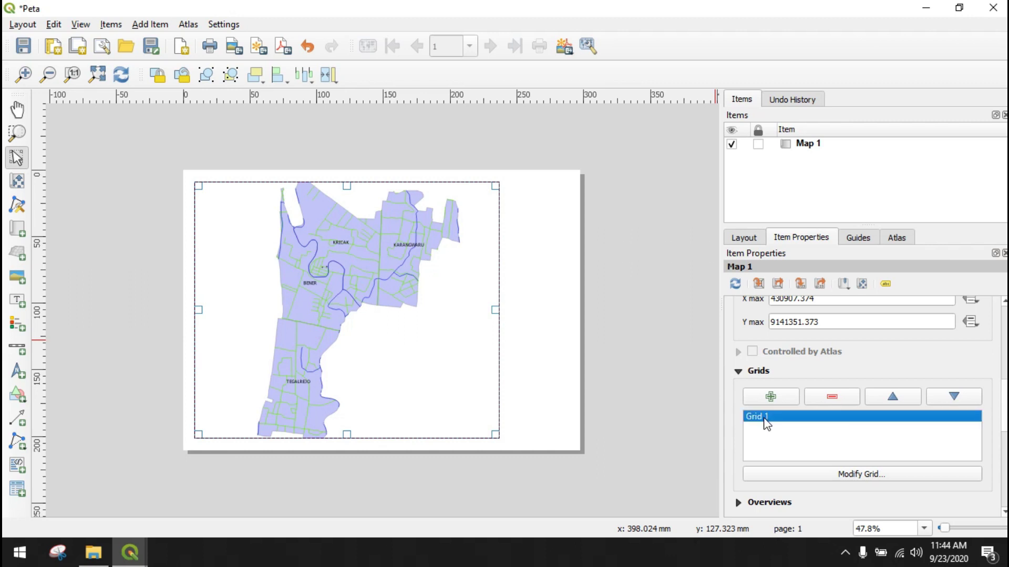
click(837, 474)
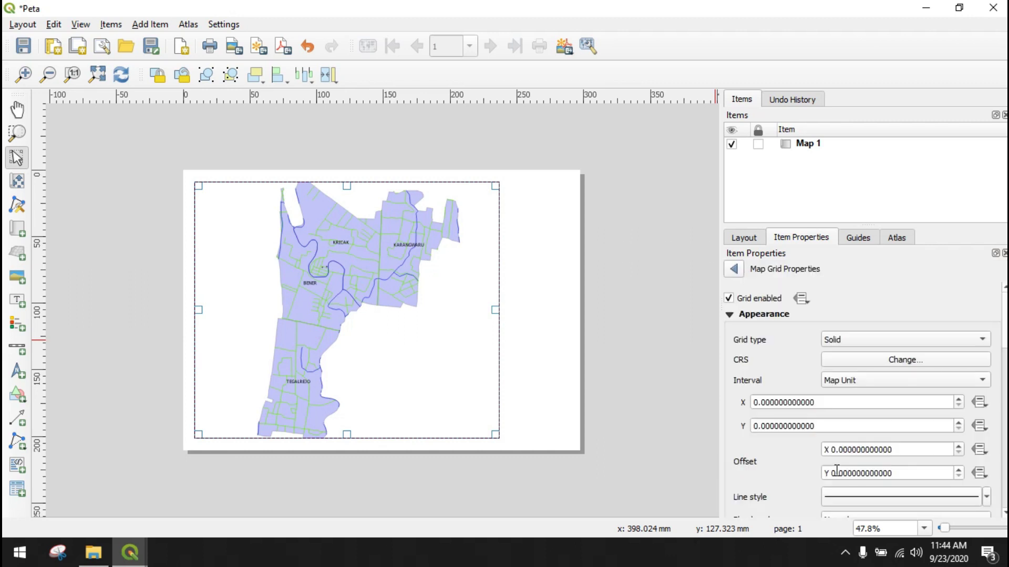
click(932, 342)
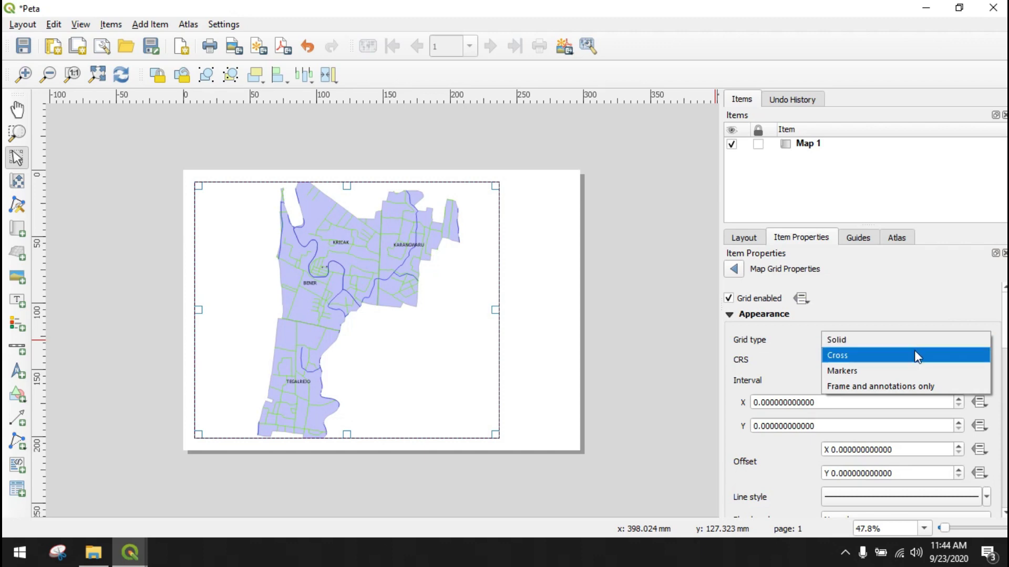
click(809, 351)
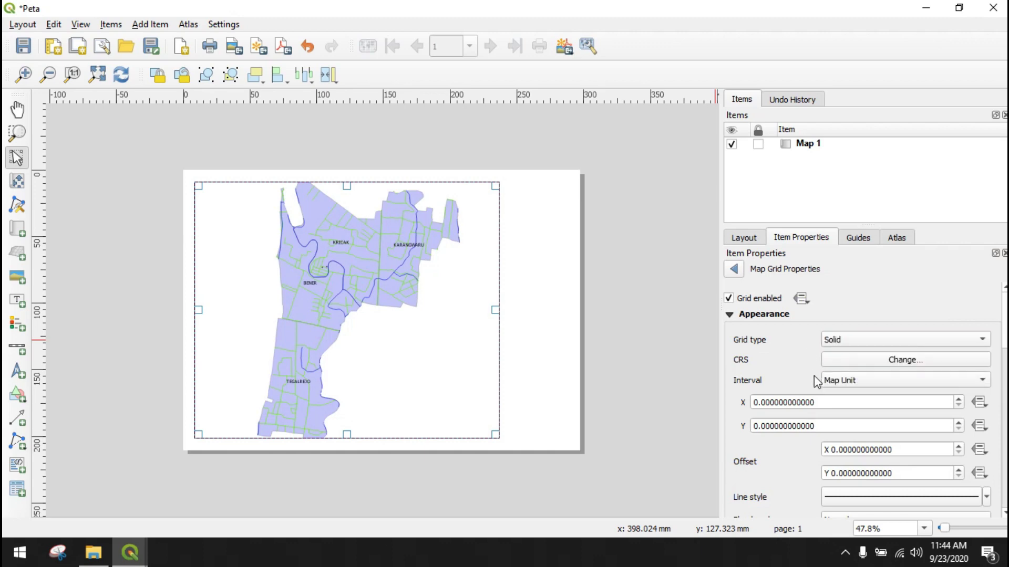
- Set the grid's X and Y intervals to 150 map units
scroll(843, 350, down, 3)
scroll(843, 350, up, 1)
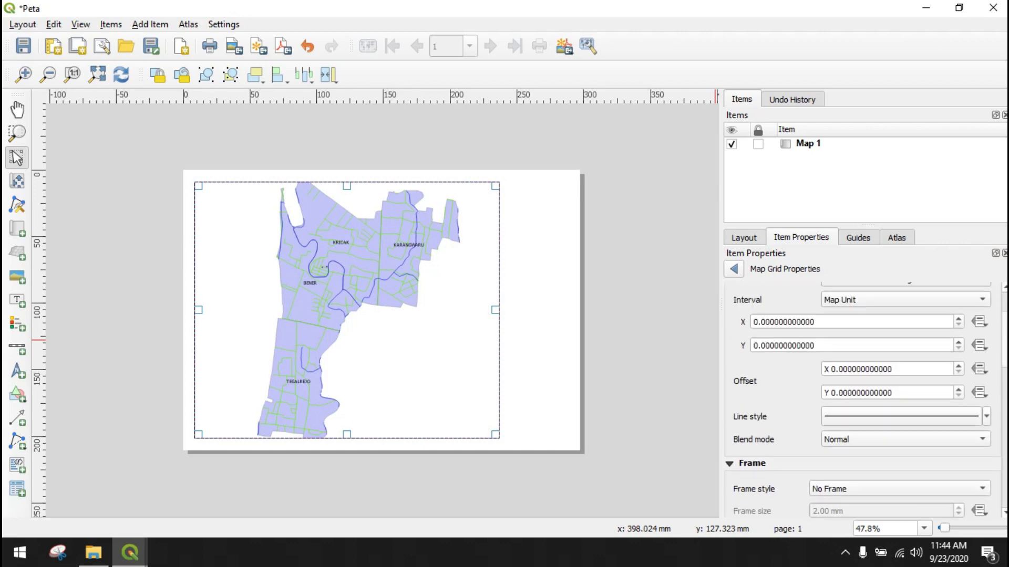
click(756, 325)
text(1)
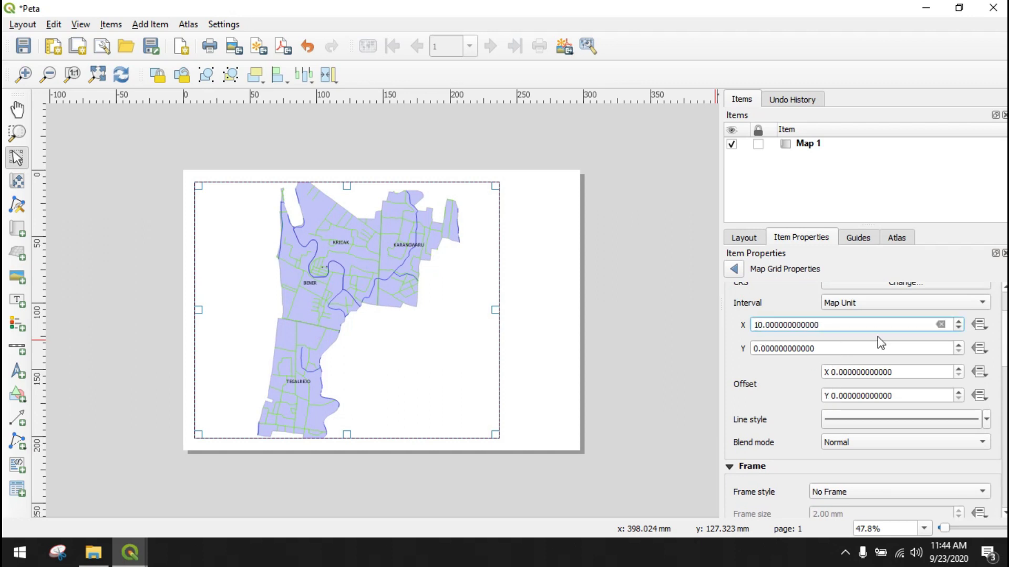
text(5)
click(752, 349)
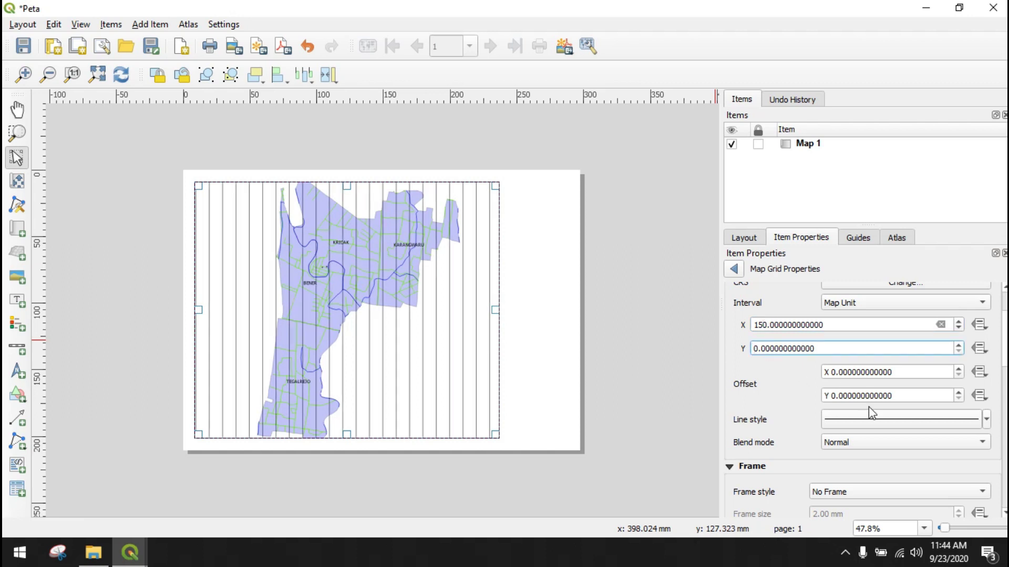
text(150)
key(Delete)
click(520, 344)
- Apply the entered grid interval and reopen the settings of the map item's grid
click(434, 275)
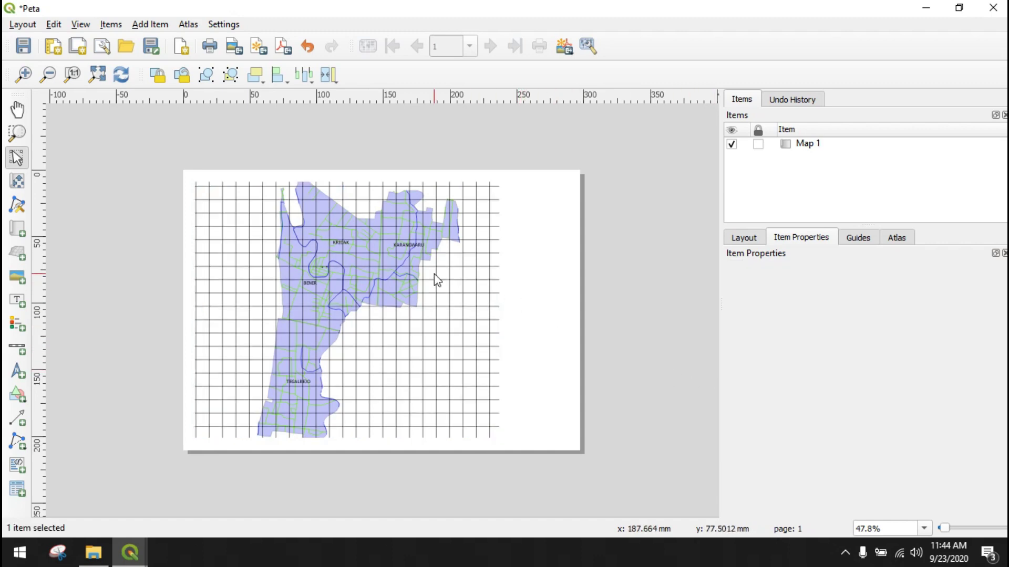
scroll(809, 412, down, 10)
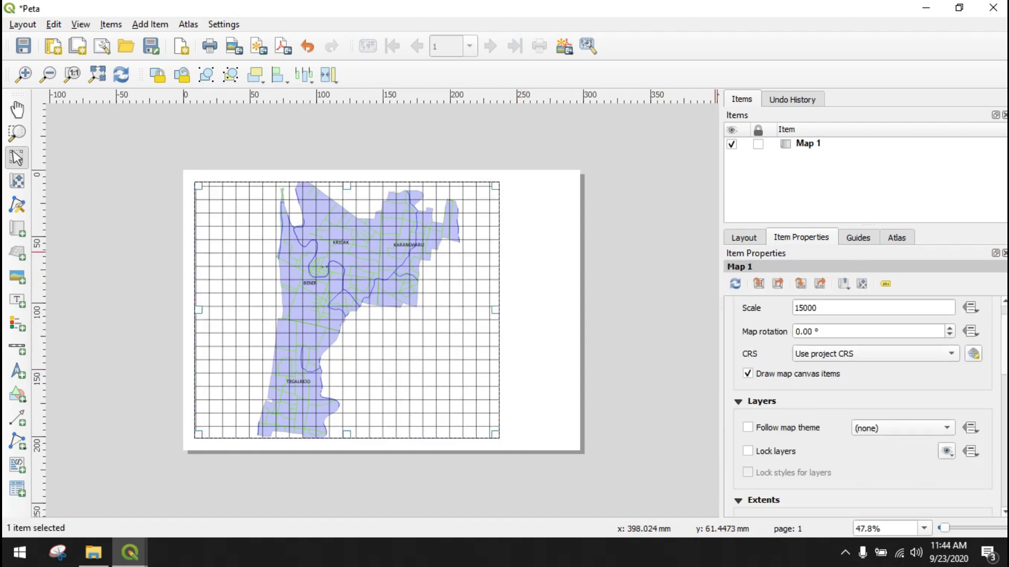
click(757, 395)
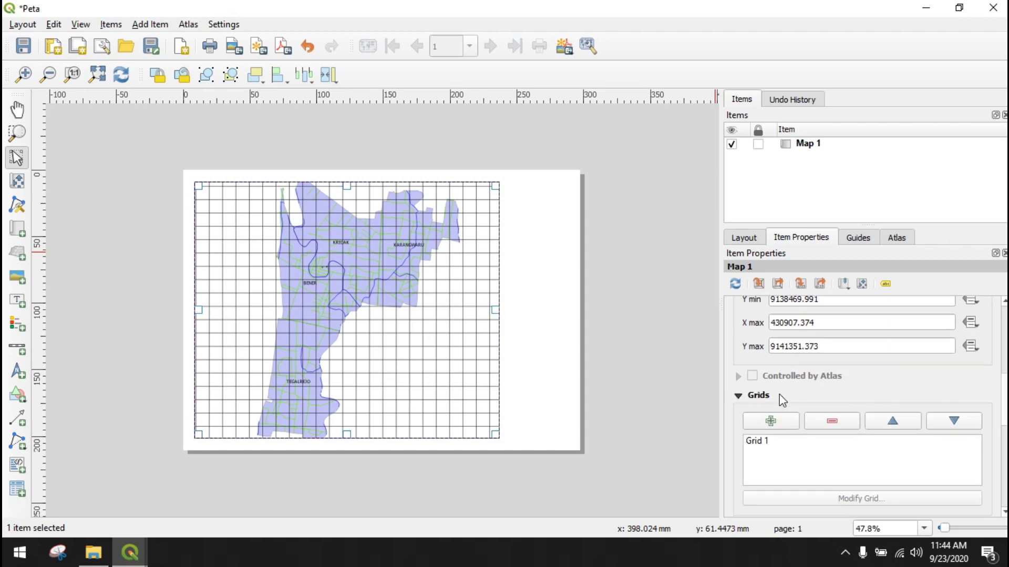
click(894, 444)
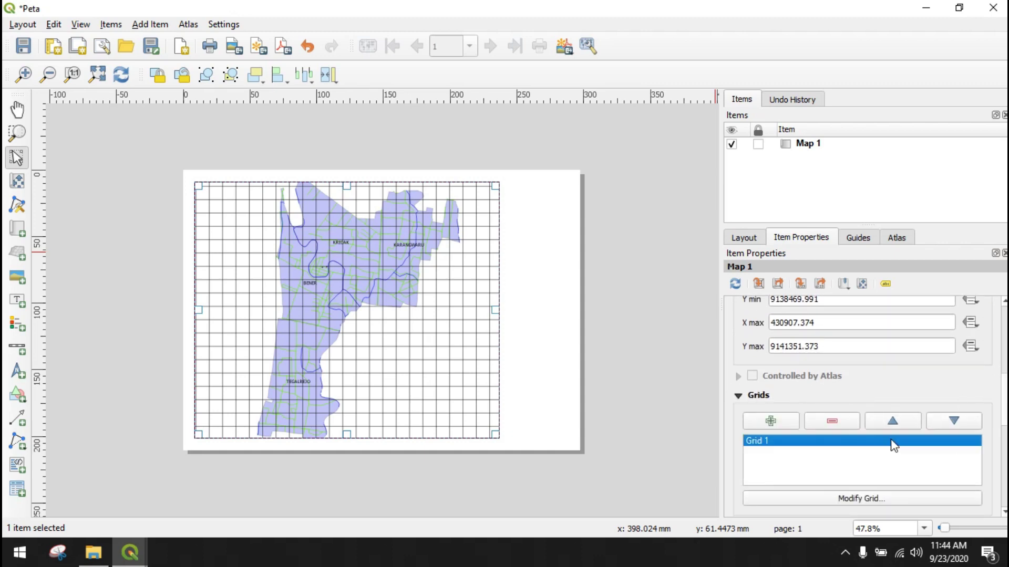
click(856, 502)
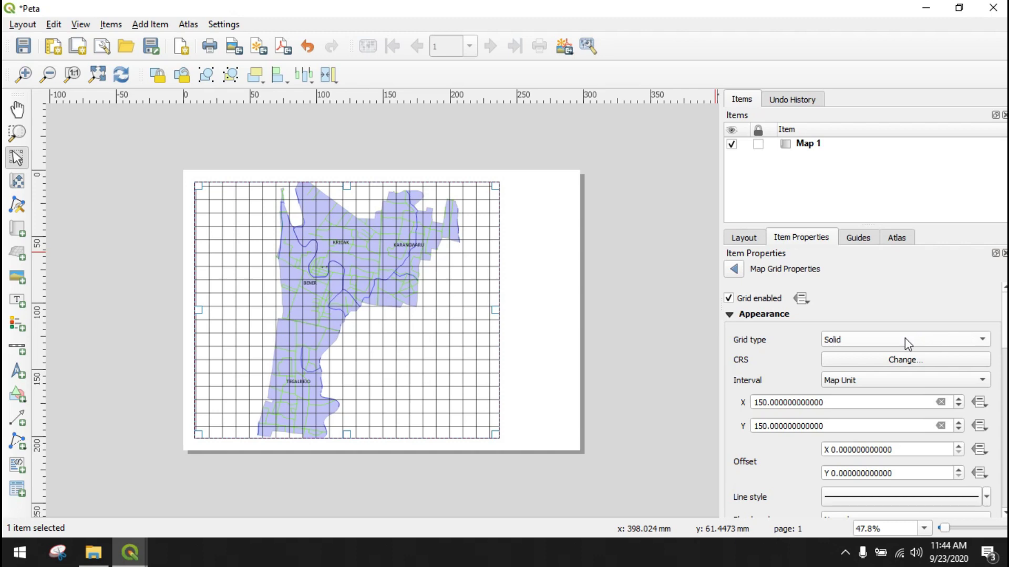
- Try the Cross and Markers grid types on the map grid
click(904, 339)
click(897, 353)
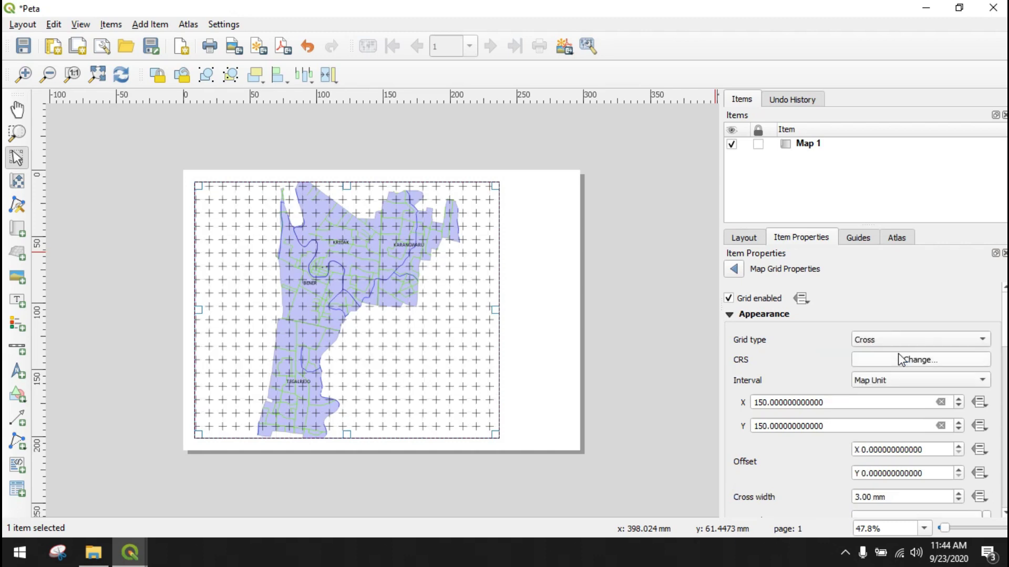
click(894, 341)
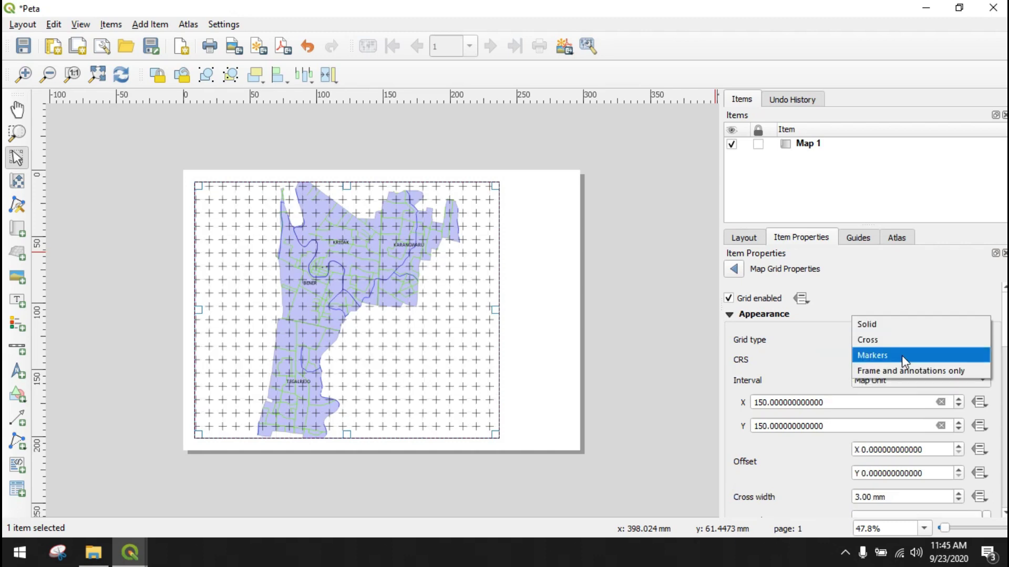
click(901, 355)
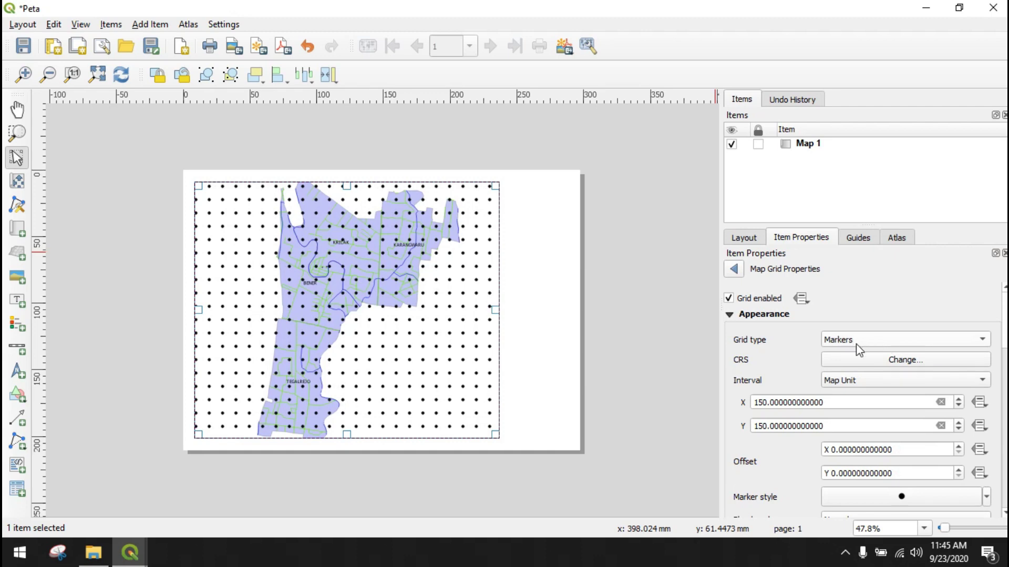
- Set the grid's X and Y intervals to 1500 map units and its grid type to Solid
click(765, 404)
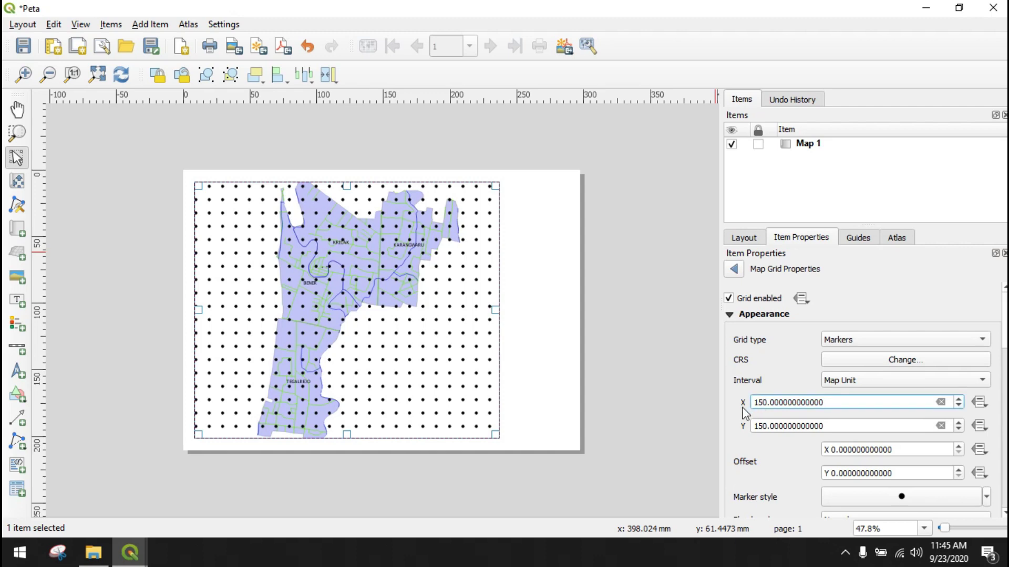
text(0)
click(764, 426)
text(0)
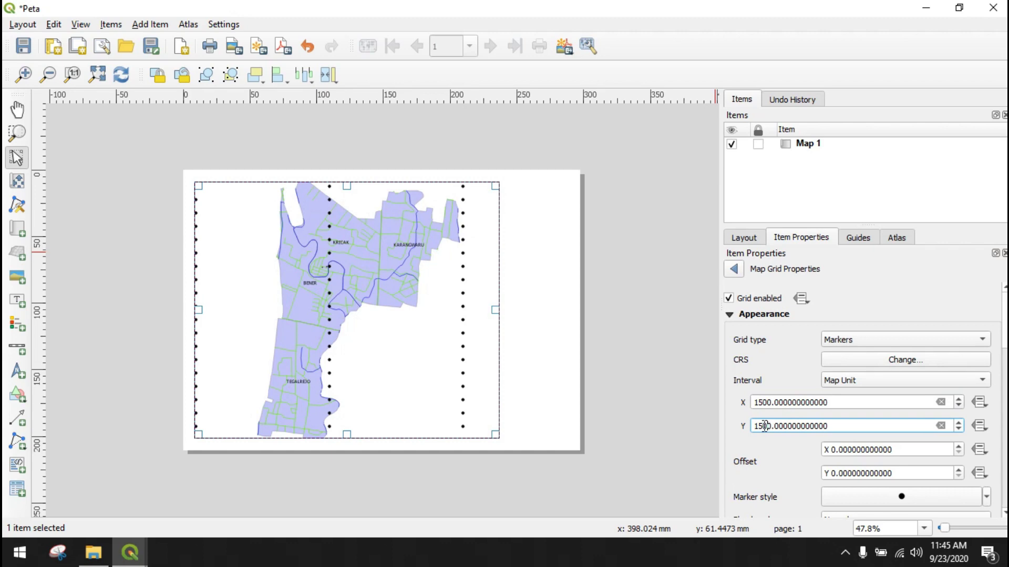
click(774, 376)
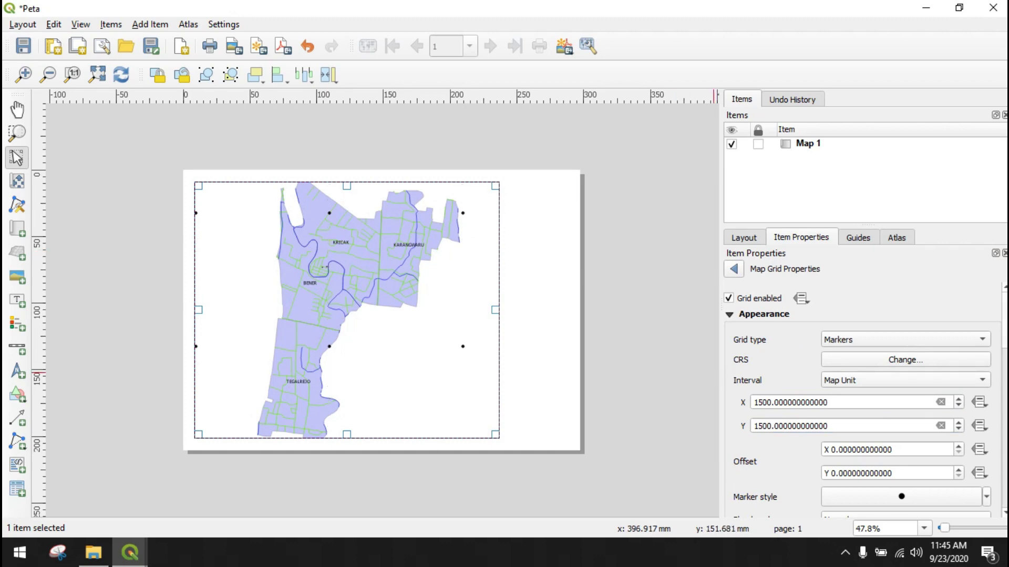
scroll(977, 336, down, 1)
click(957, 324)
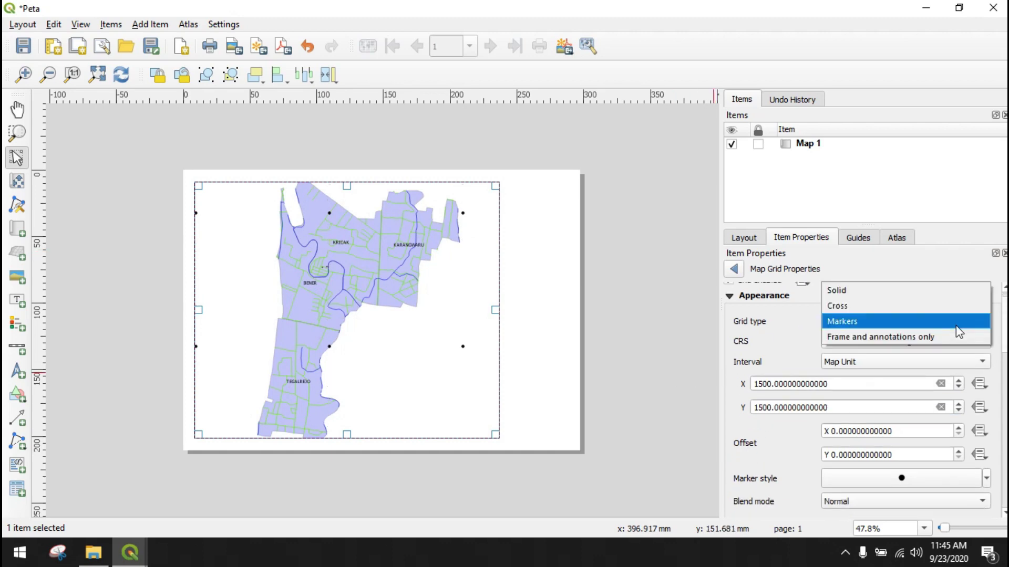
click(905, 291)
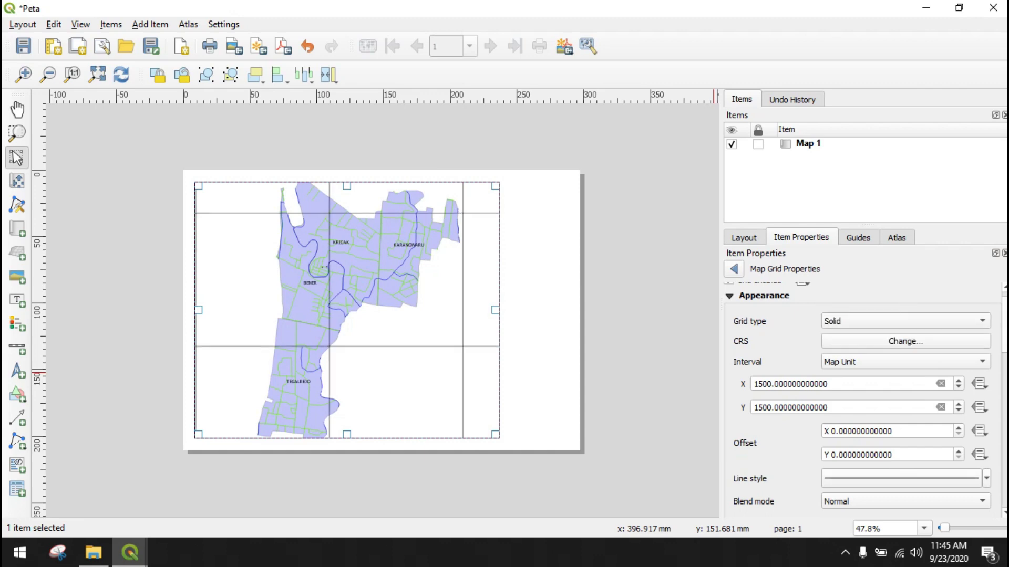
- Give the map grid a Zebra frame style
scroll(1004, 381, down, 10)
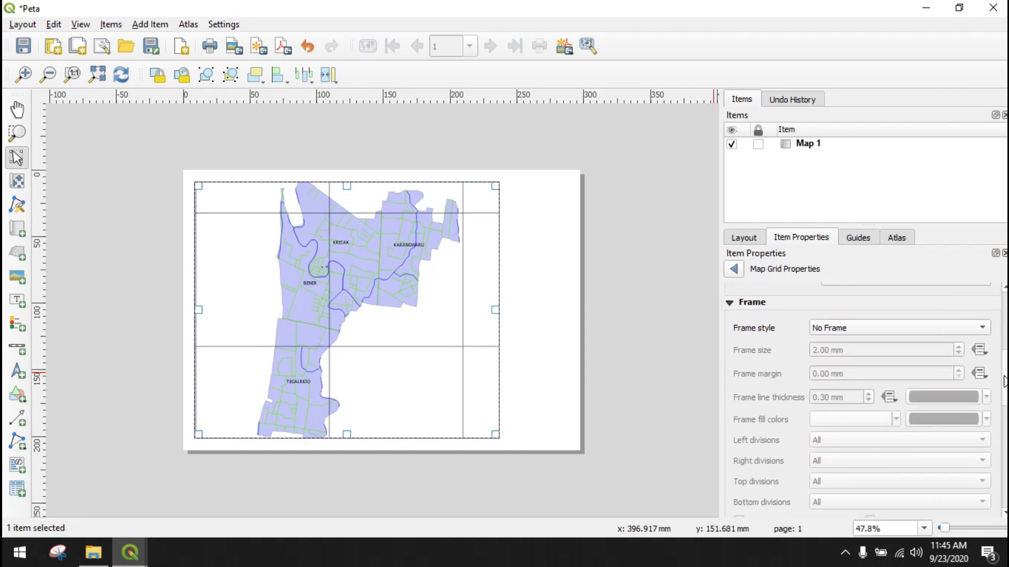
click(931, 330)
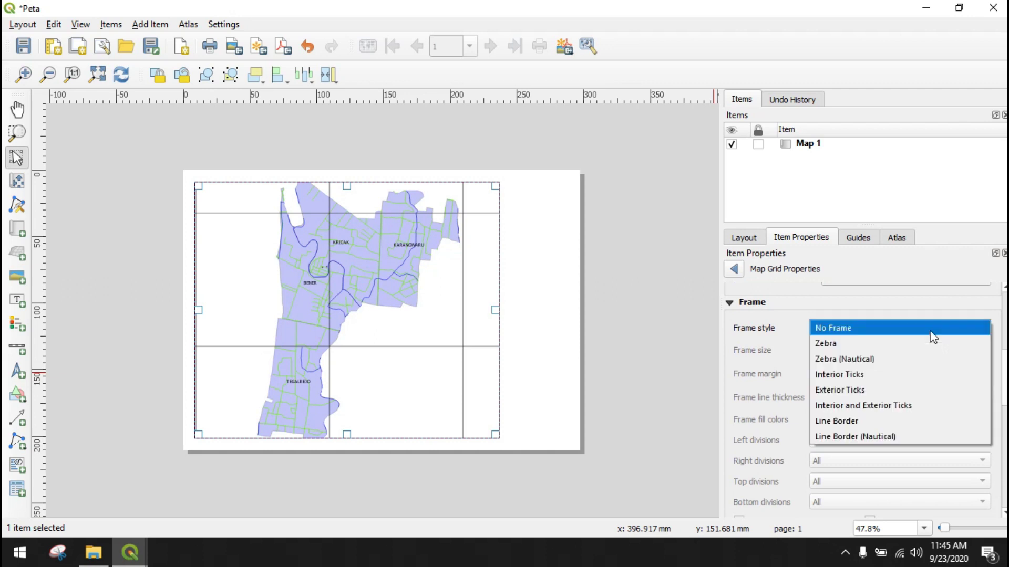
click(876, 344)
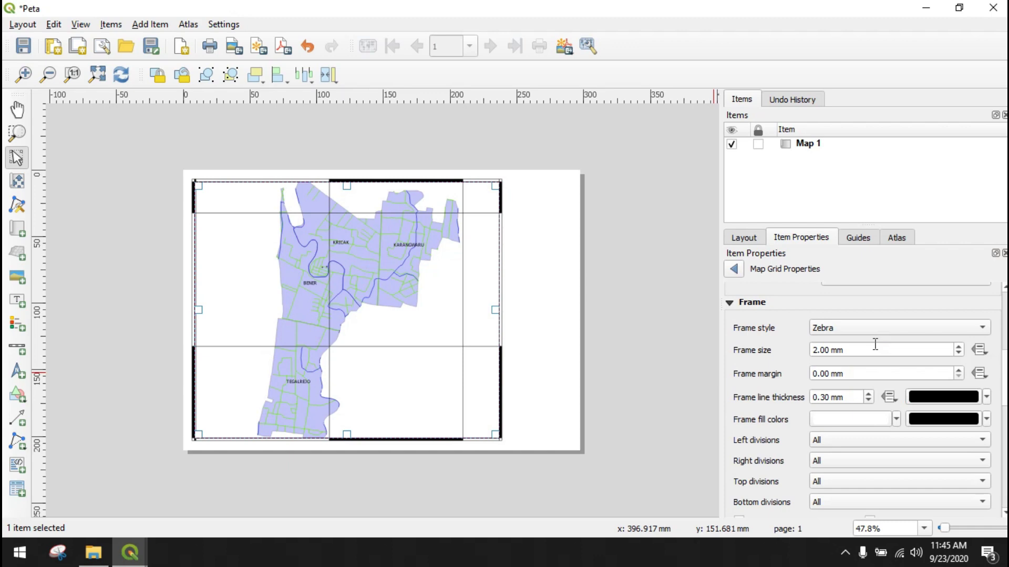
- Enable the grid's coordinate labels and orient those on the map's left and right sides as Vertical ascending
scroll(862, 399, down, 4)
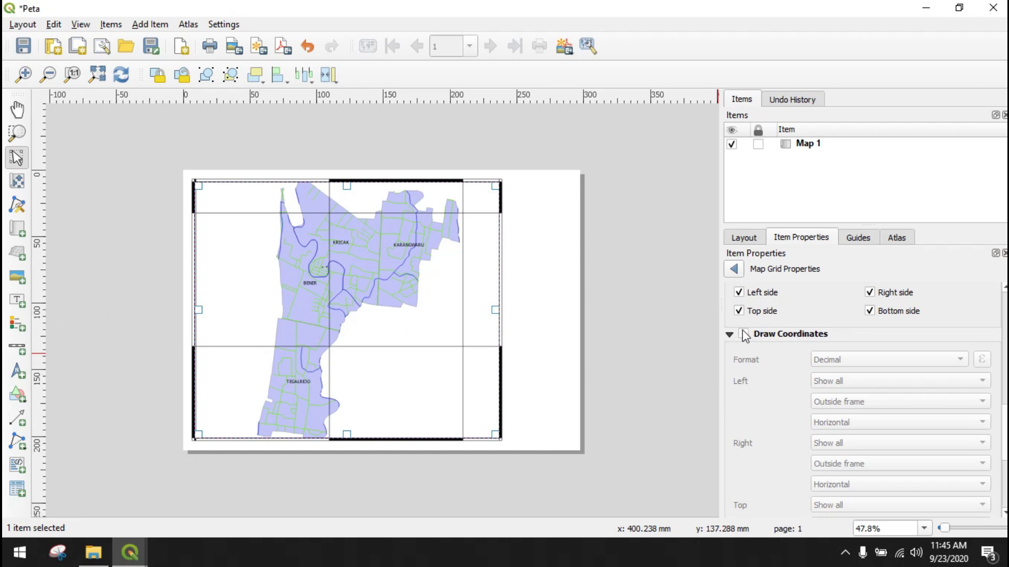
click(744, 334)
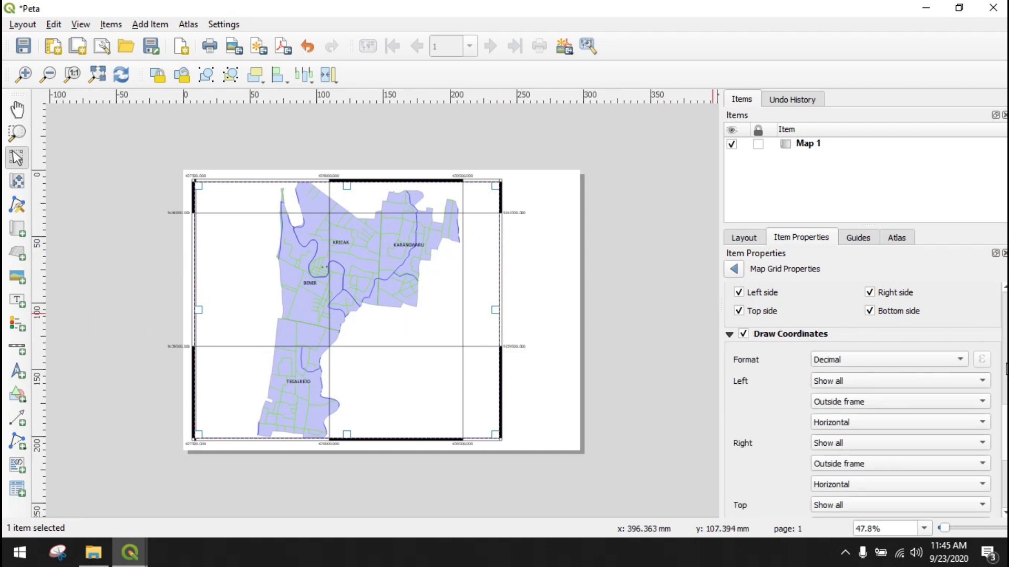
scroll(893, 400, down, 2)
click(972, 402)
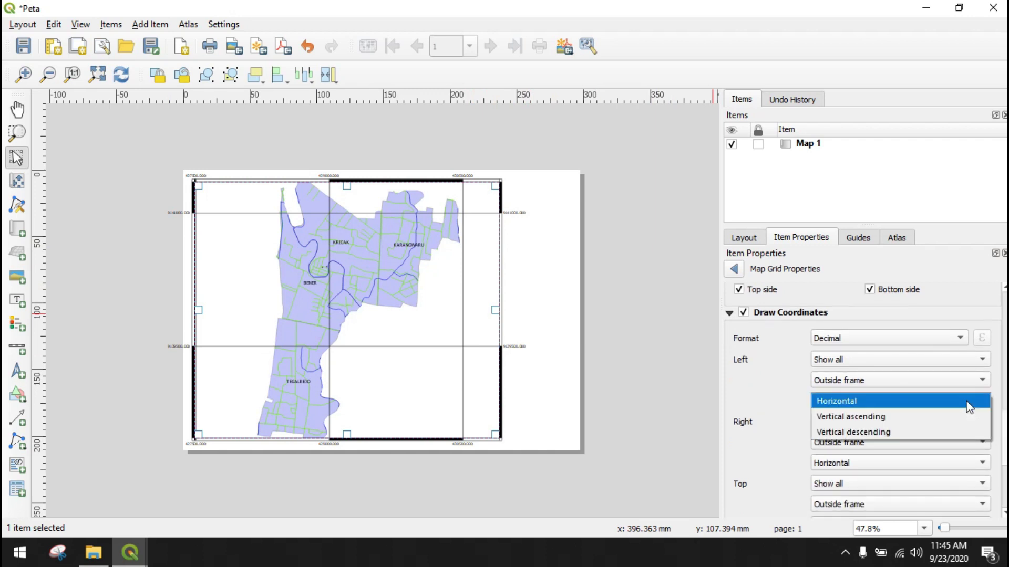
click(935, 418)
click(851, 462)
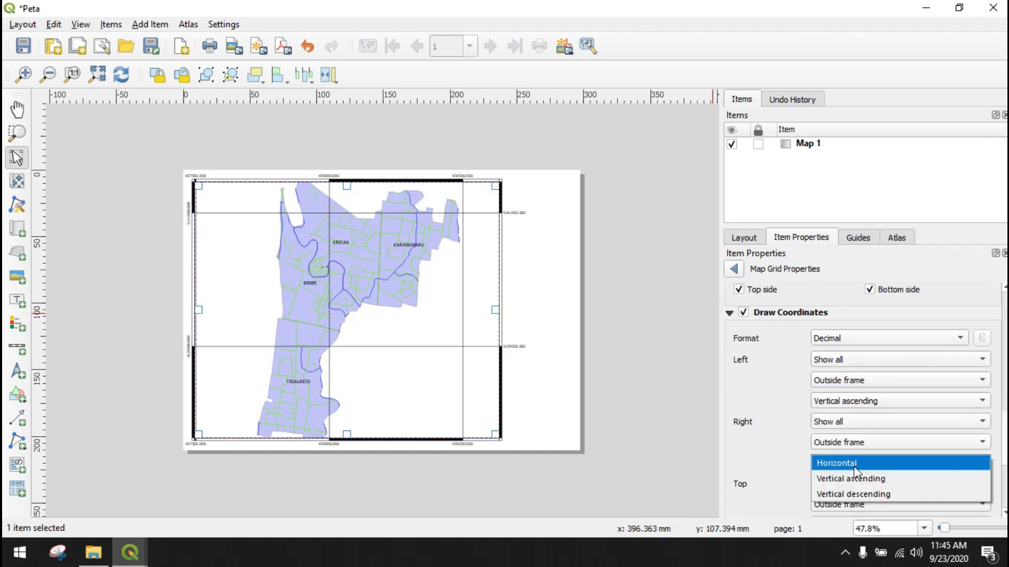
click(850, 479)
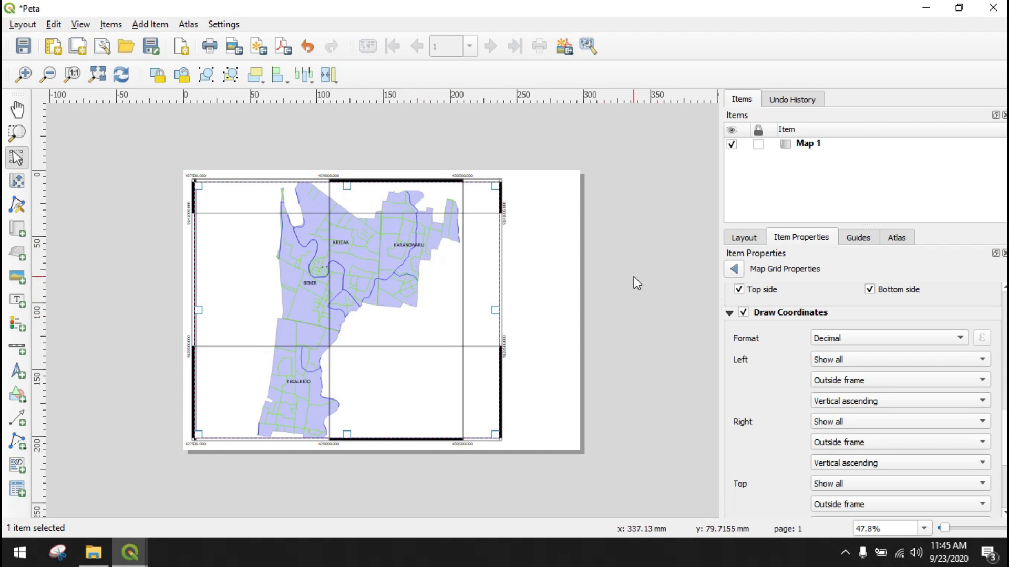
click(614, 256)
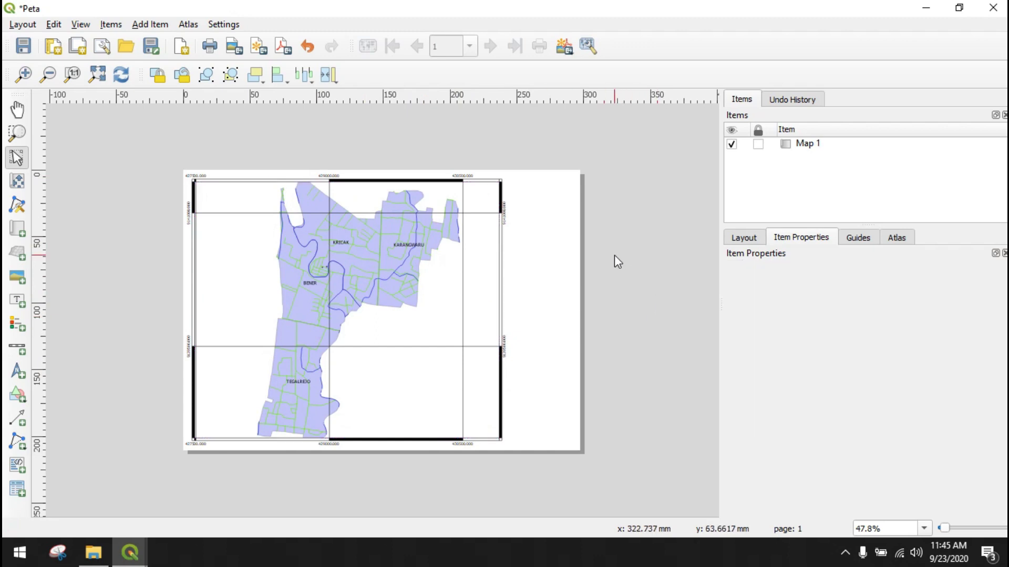
- Add a label in the page's blank upper-right area beside the map, reading "Peta Kecamatan Tegalrejo Kota Yogyakarta"
click(16, 301)
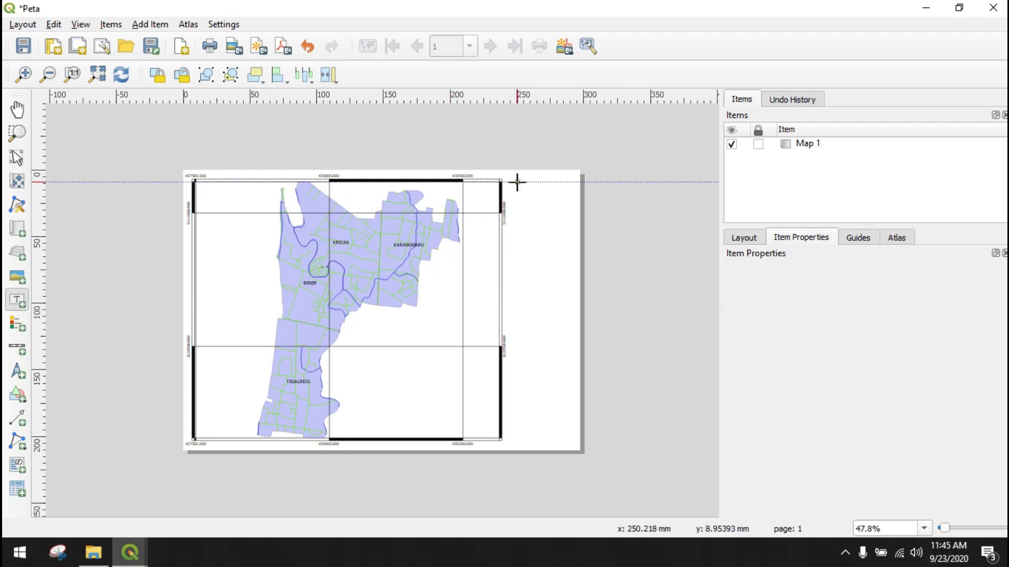
drag(511, 182, 574, 216)
drag(823, 315, 744, 308)
text(P)
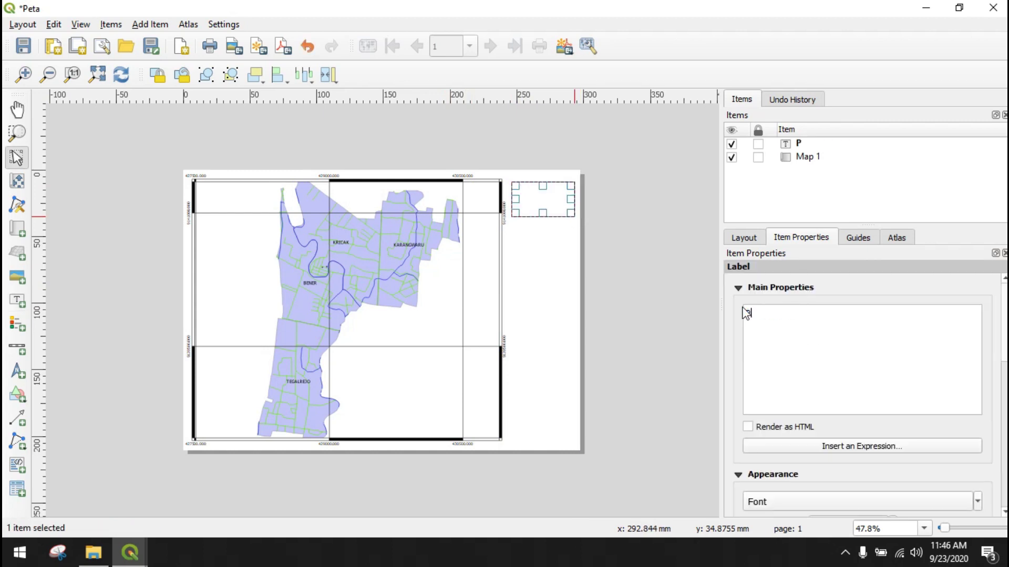
text(eta Kecamatan Tegalrejo)
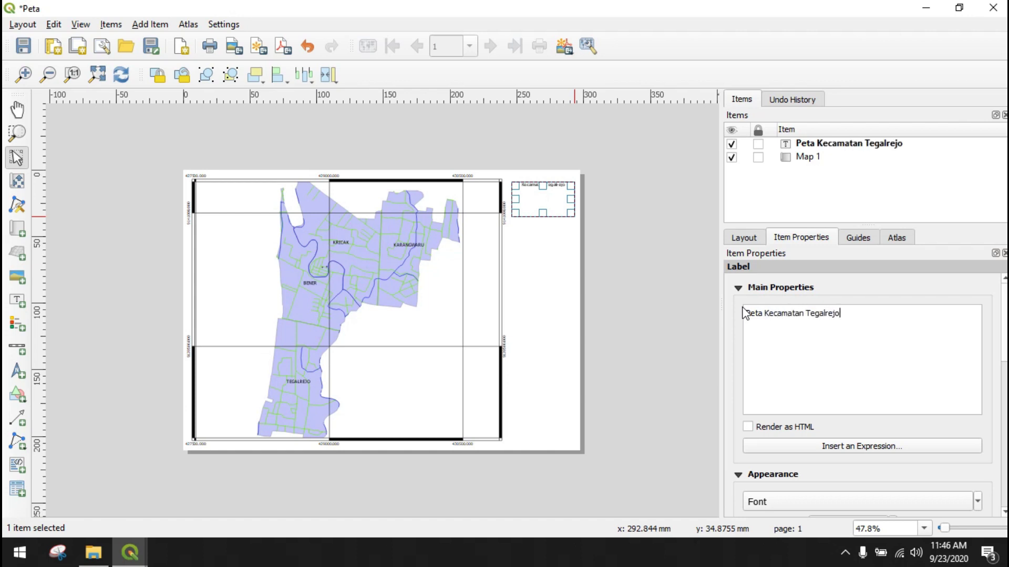
text( Kota Yogyakarta)
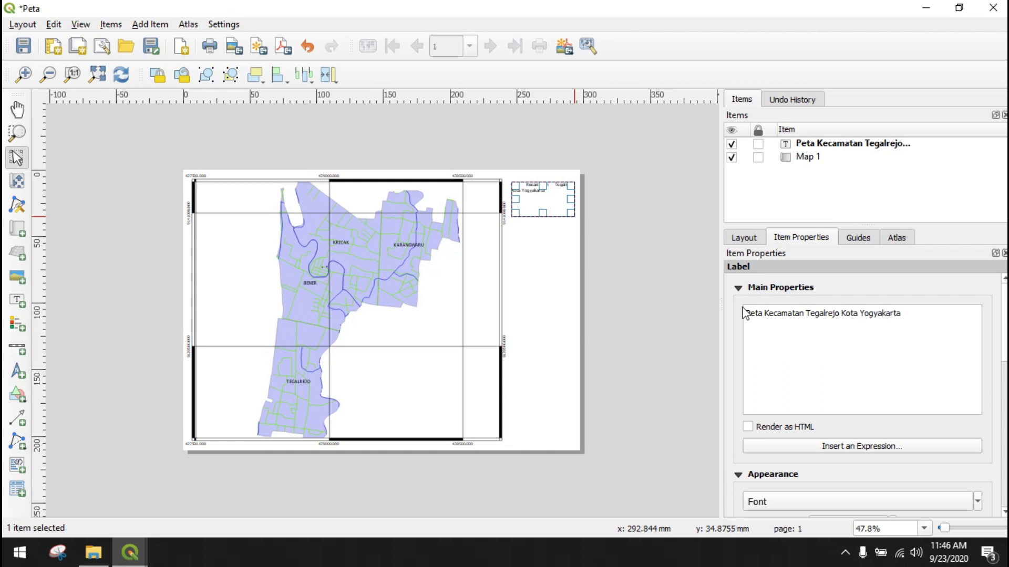
- Format the title label in Bold at size 16, with Center horizontal and Middle vertical alignment
scroll(932, 330, down, 7)
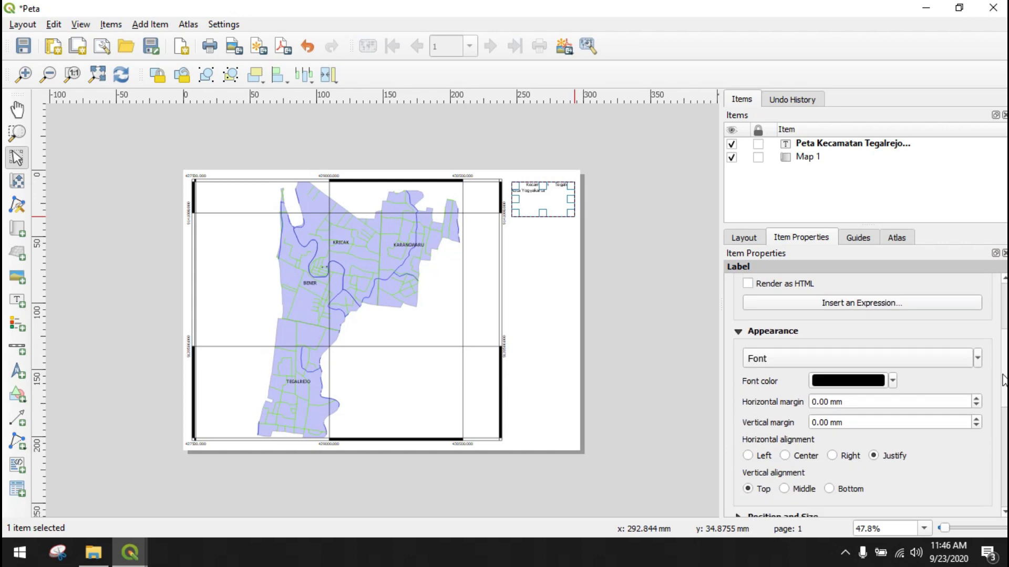
click(932, 330)
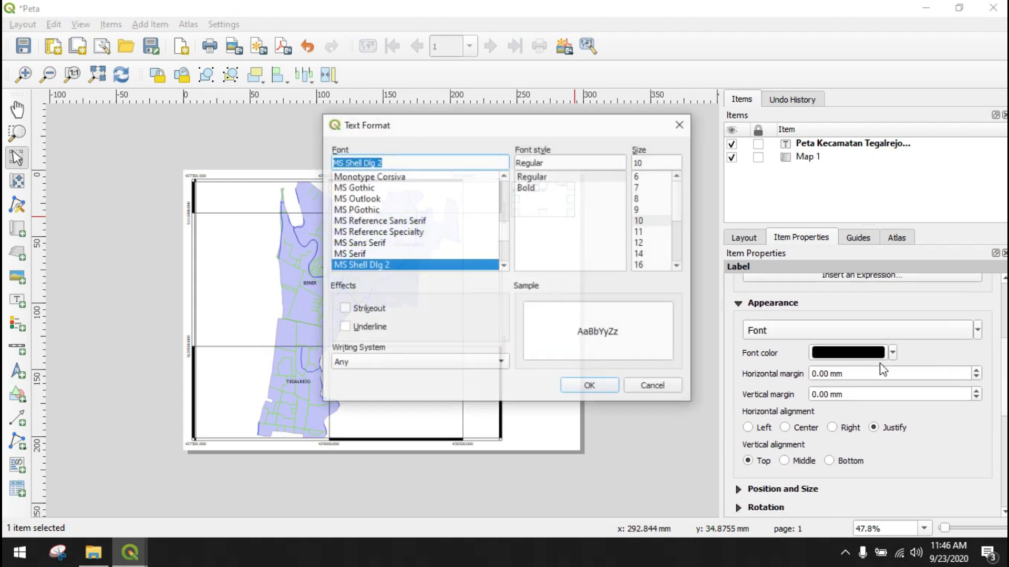
click(525, 188)
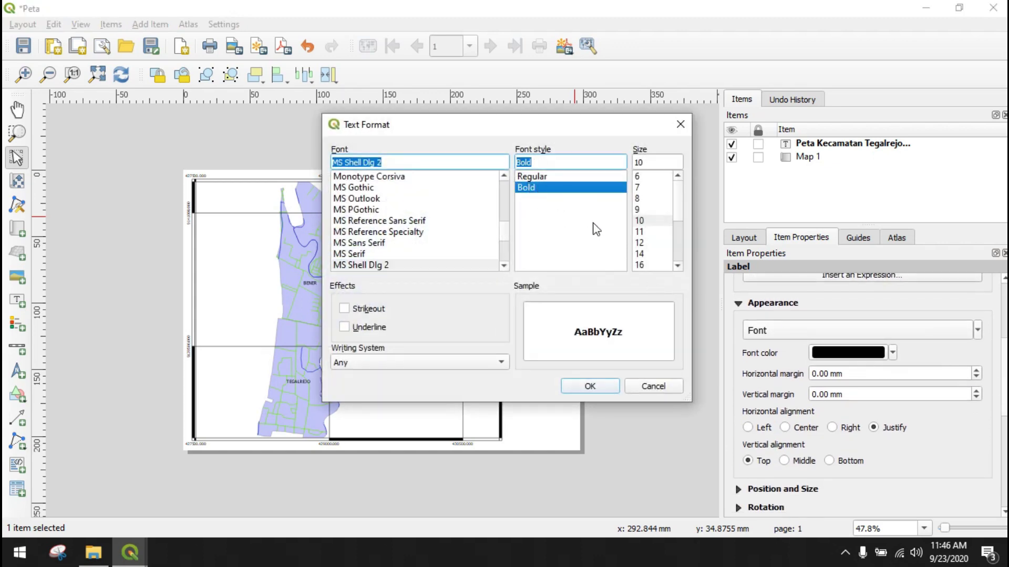
click(639, 265)
click(603, 391)
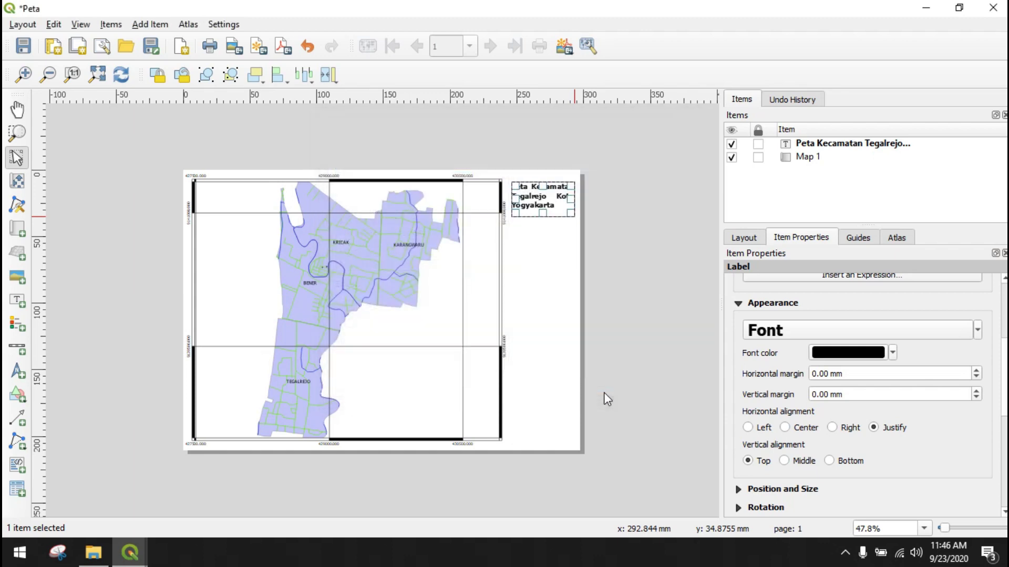
click(786, 427)
click(785, 461)
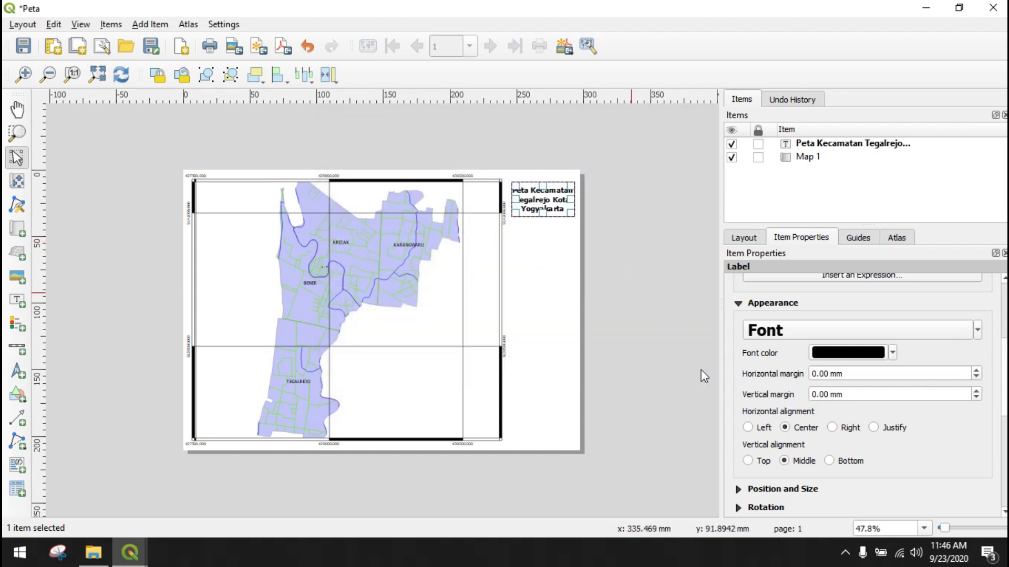
- Enable a frame around the title label
drag(1002, 359, 1003, 425)
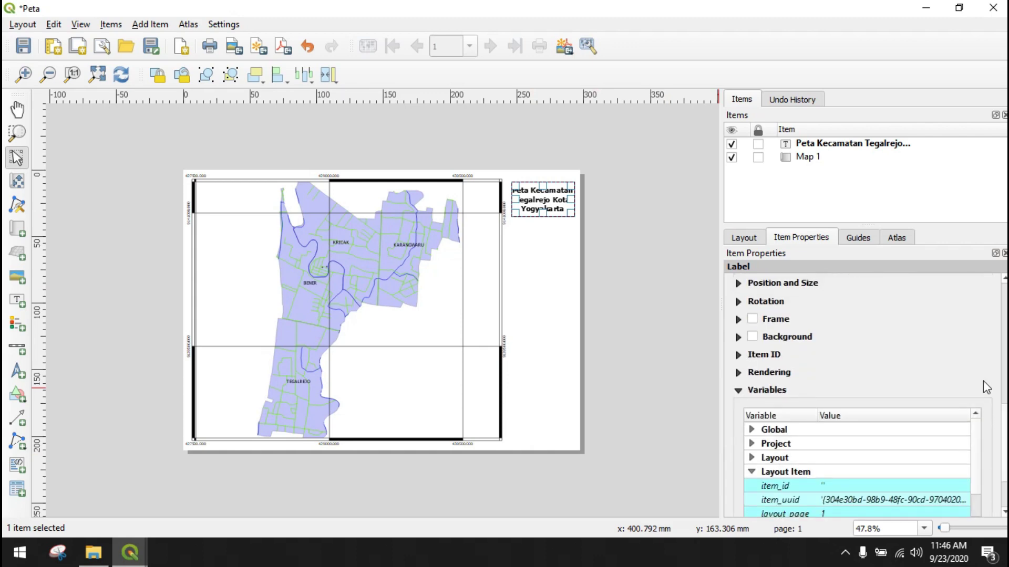
click(753, 319)
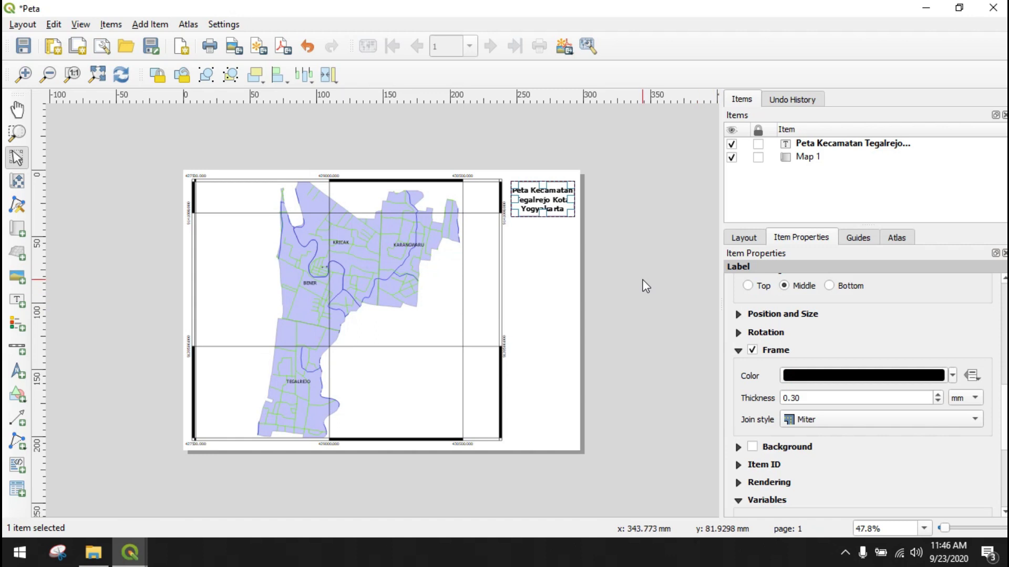
click(582, 236)
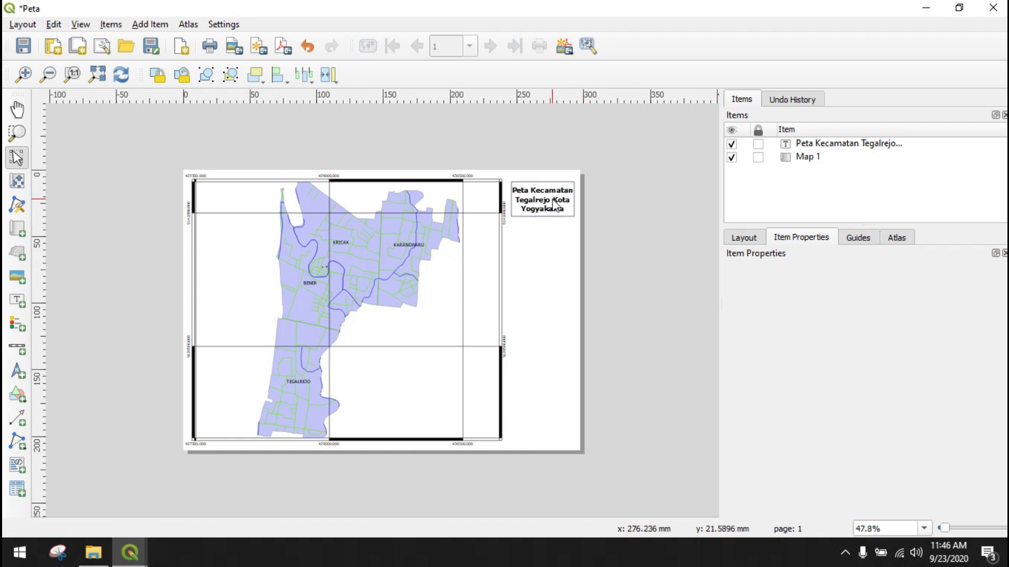
- Add a legend for the map below the title label on the page
click(15, 327)
drag(516, 227, 568, 298)
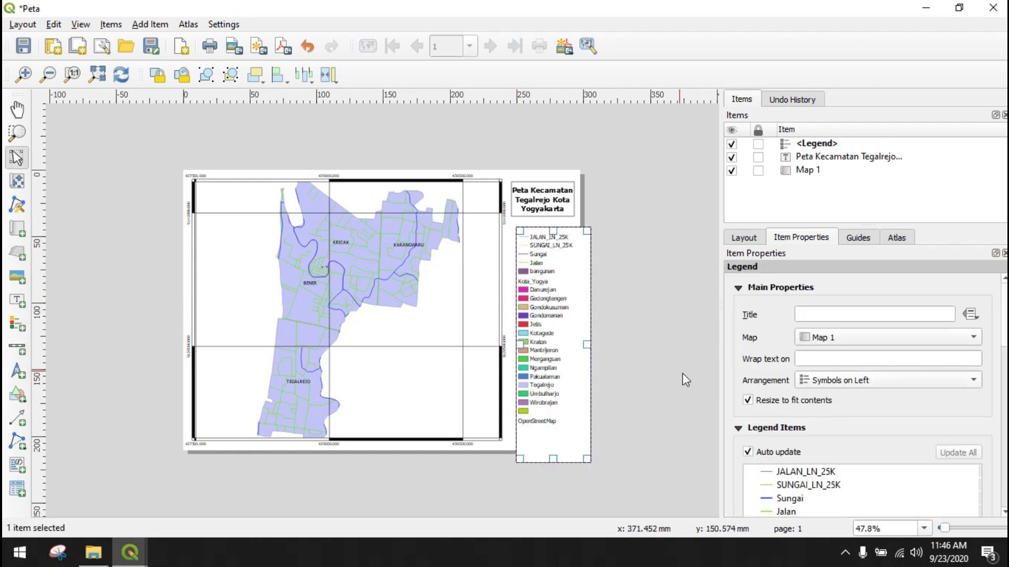
- Set the legend's title to "LEGENDA"
click(847, 315)
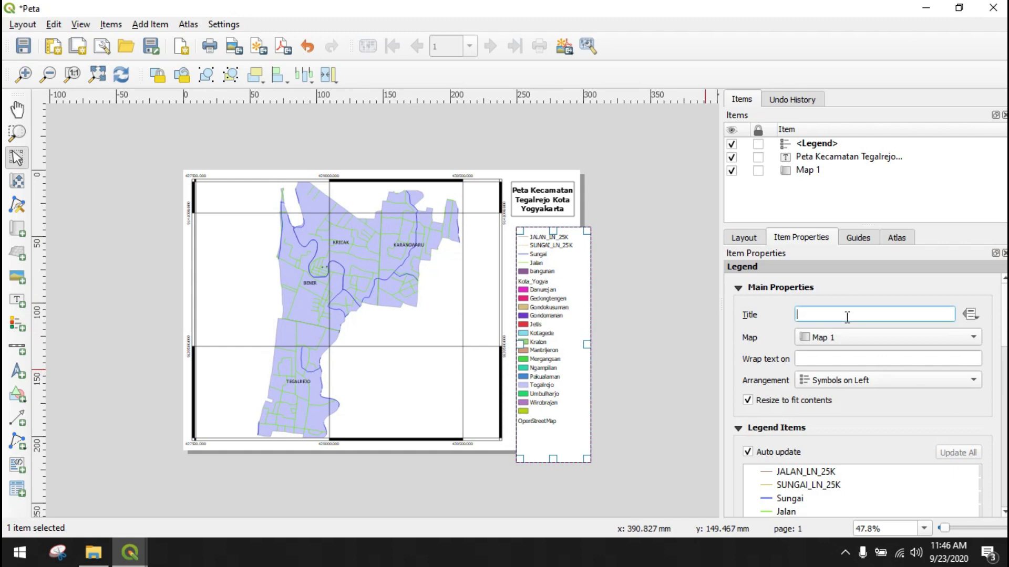
text(L)
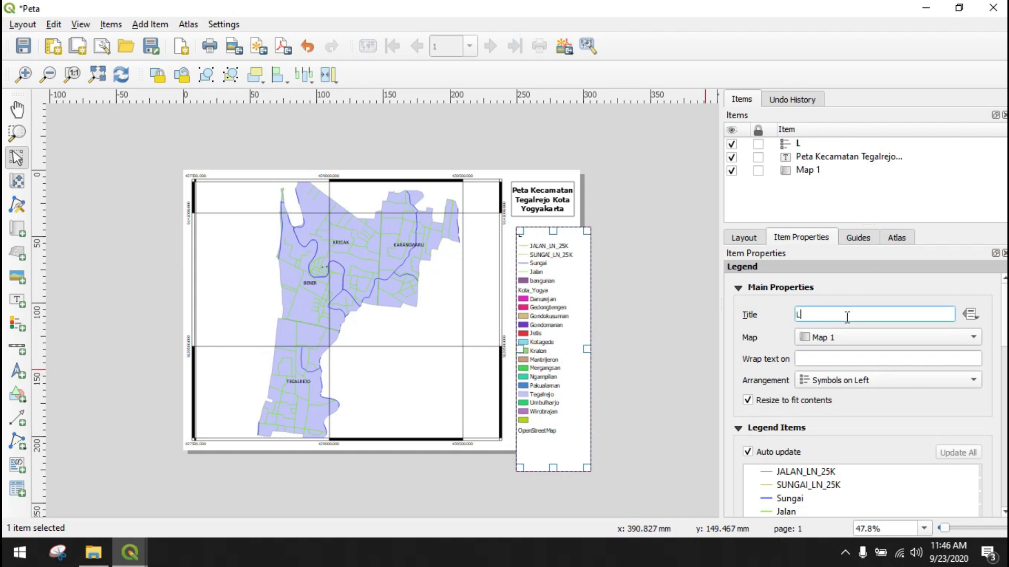
text(EGENDA)
- Turn off automatic updating of the legend items and remove the Kota_Yogya and OpenStreetMap entries
scroll(783, 342, down, 4)
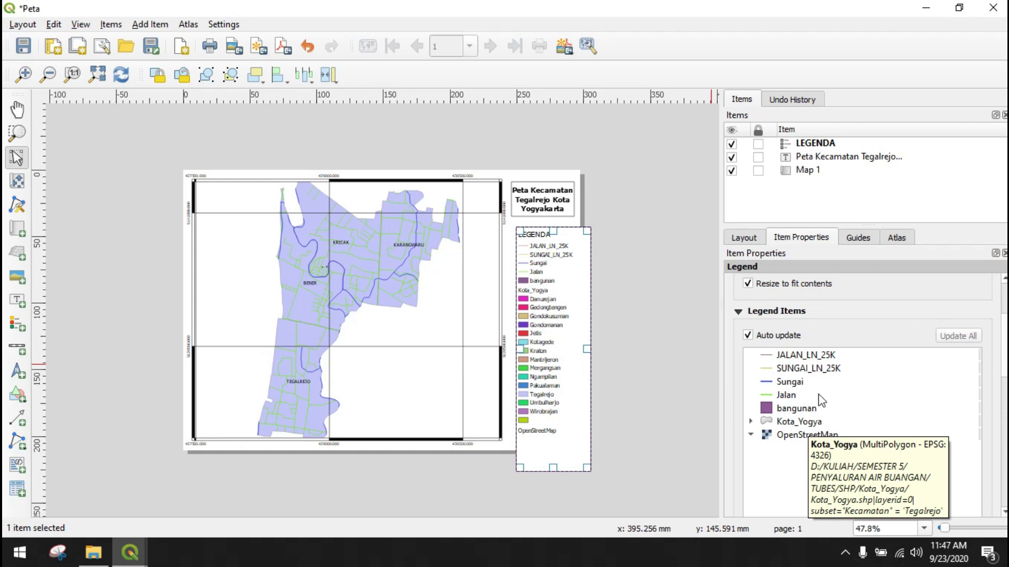
click(748, 336)
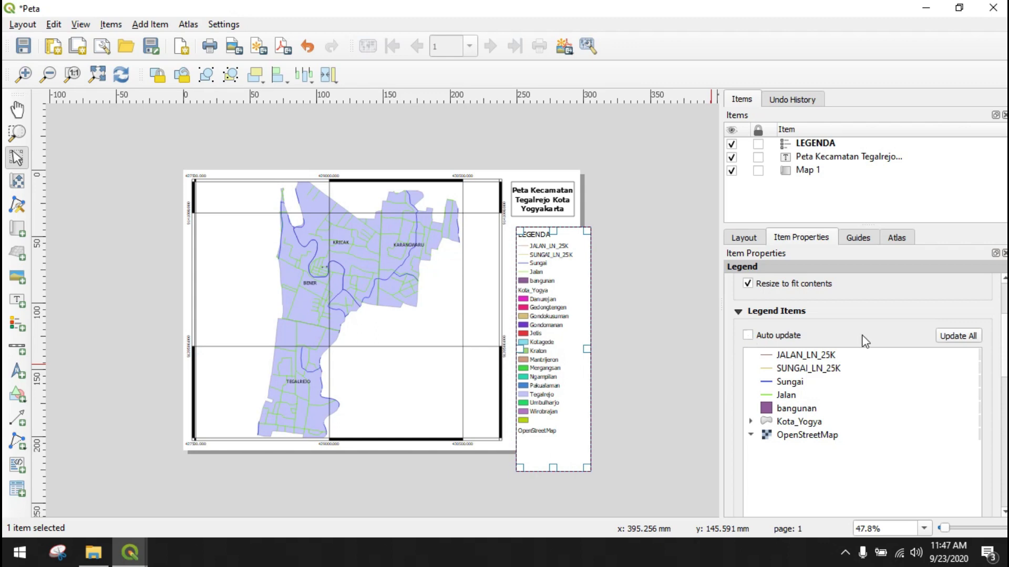
scroll(1003, 365, down, 3)
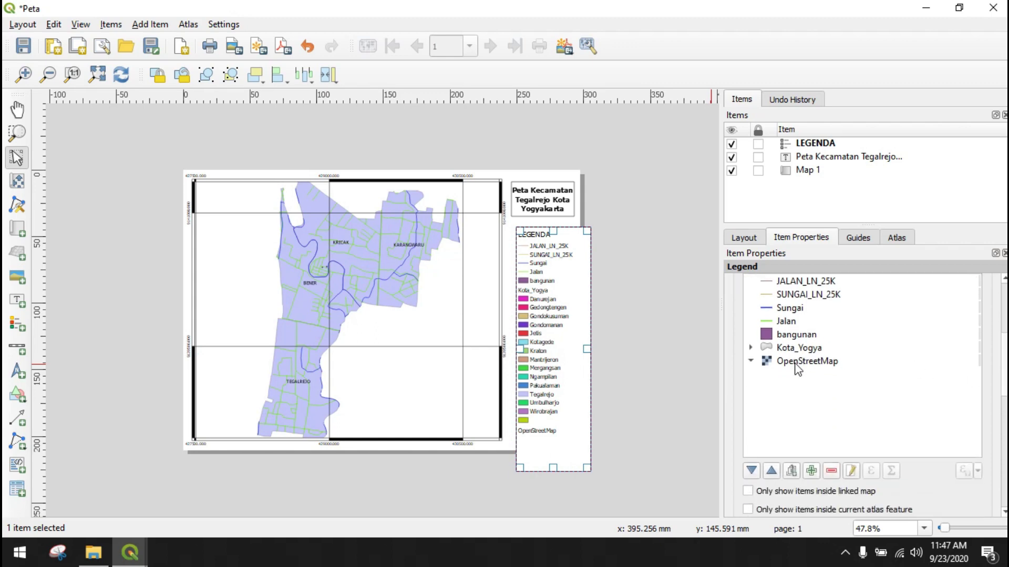
click(795, 362)
shift+click(796, 347)
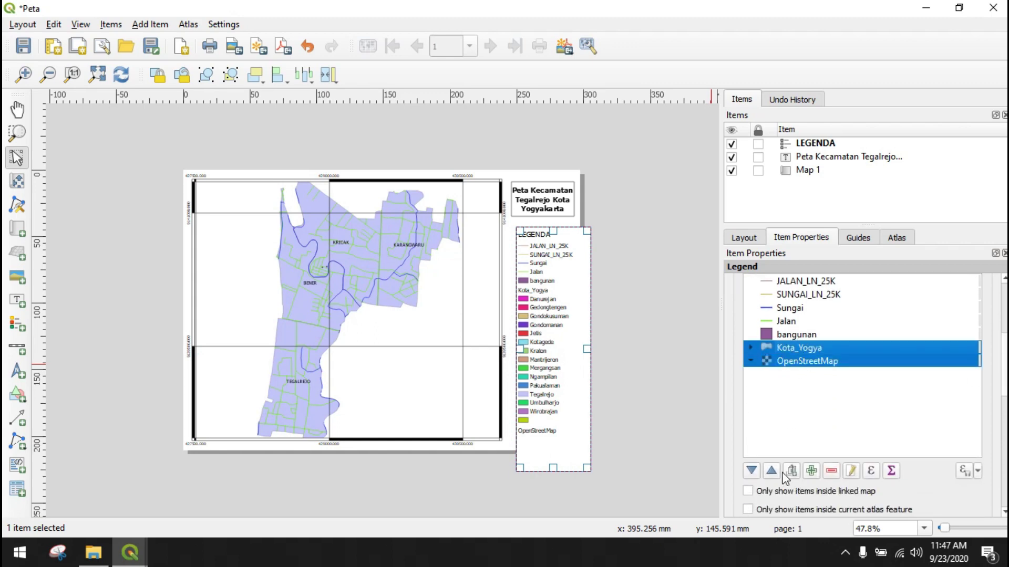
click(830, 471)
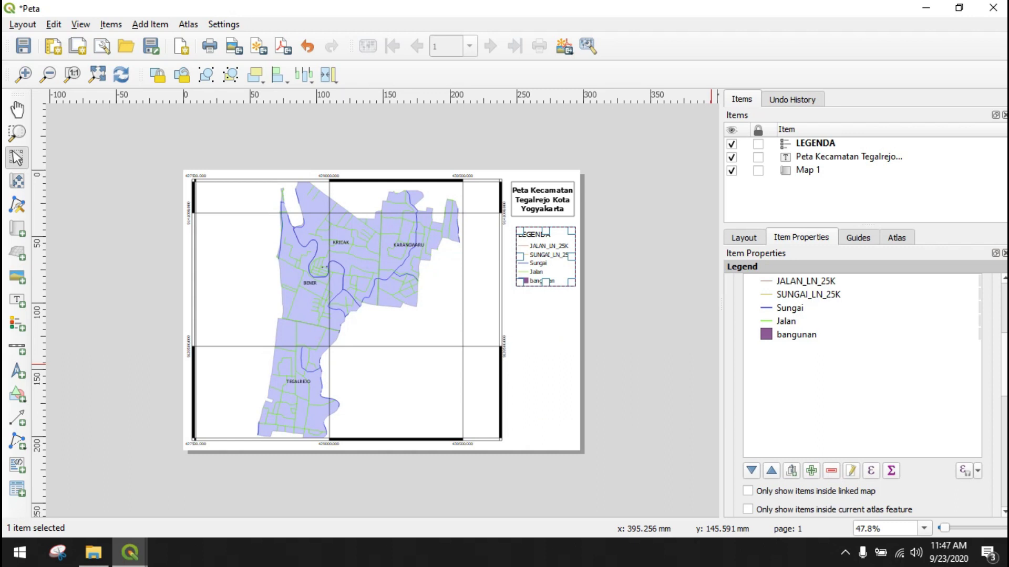
- Remove the JALAN_LN_25K and SUNGAI_LN_25K entries from the legend
scroll(810, 377, up, 2)
click(810, 374)
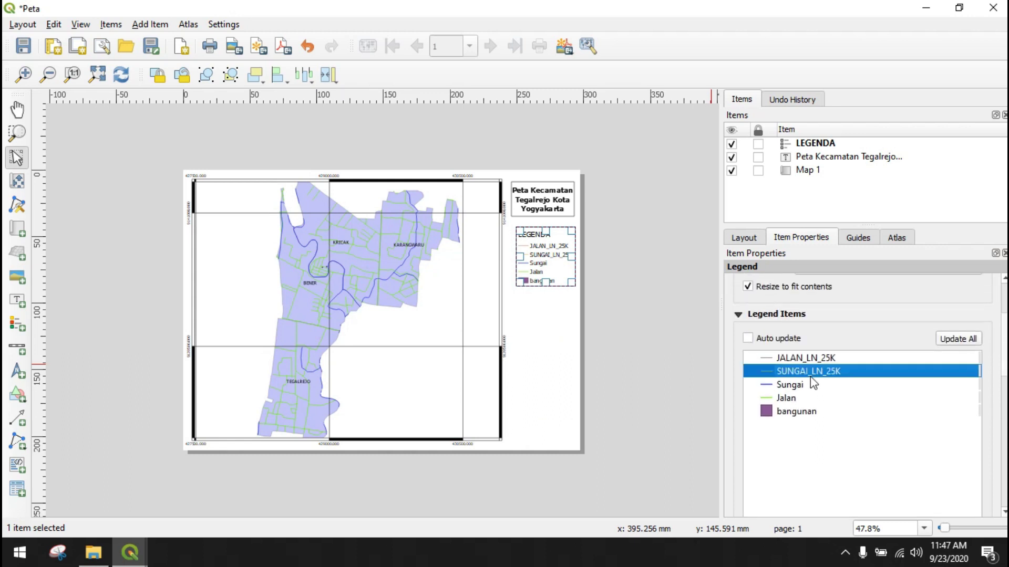
shift+click(814, 356)
drag(1004, 369, 1004, 402)
click(837, 425)
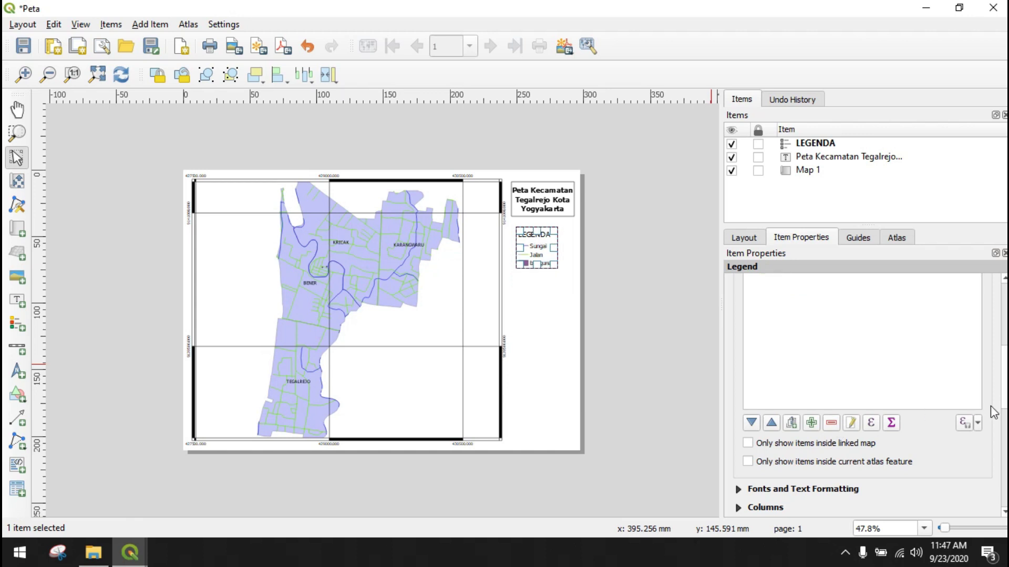
- Rename the legend's "bangunan" entry to "Gedung"
scroll(829, 357, up, 3)
click(798, 339)
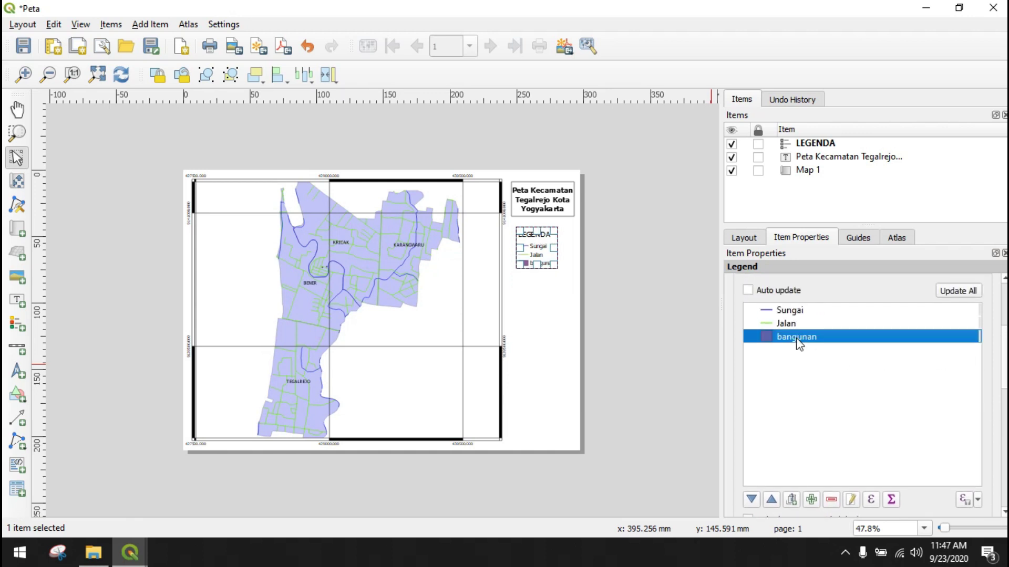
click(852, 501)
text(Gedung)
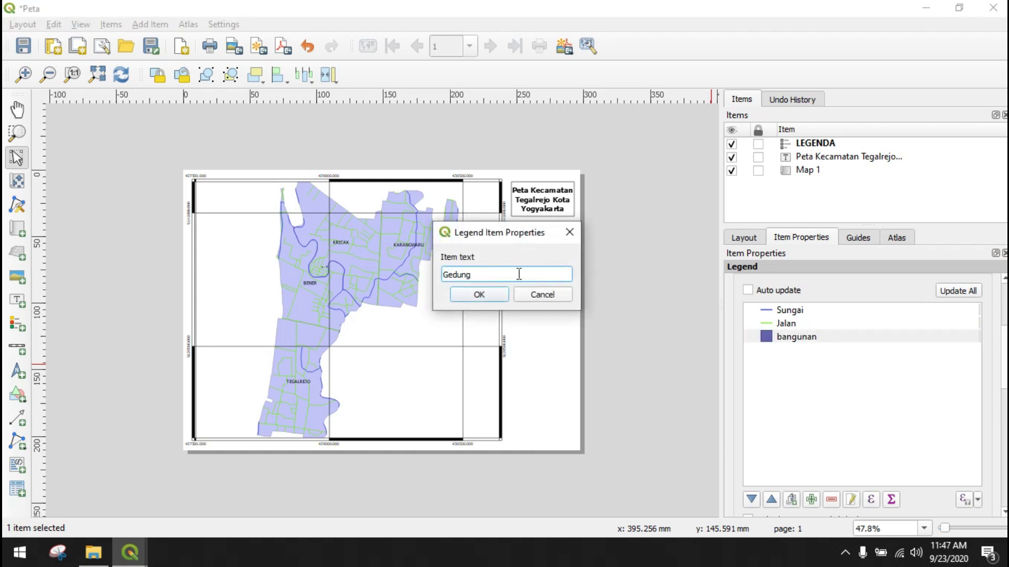
click(479, 295)
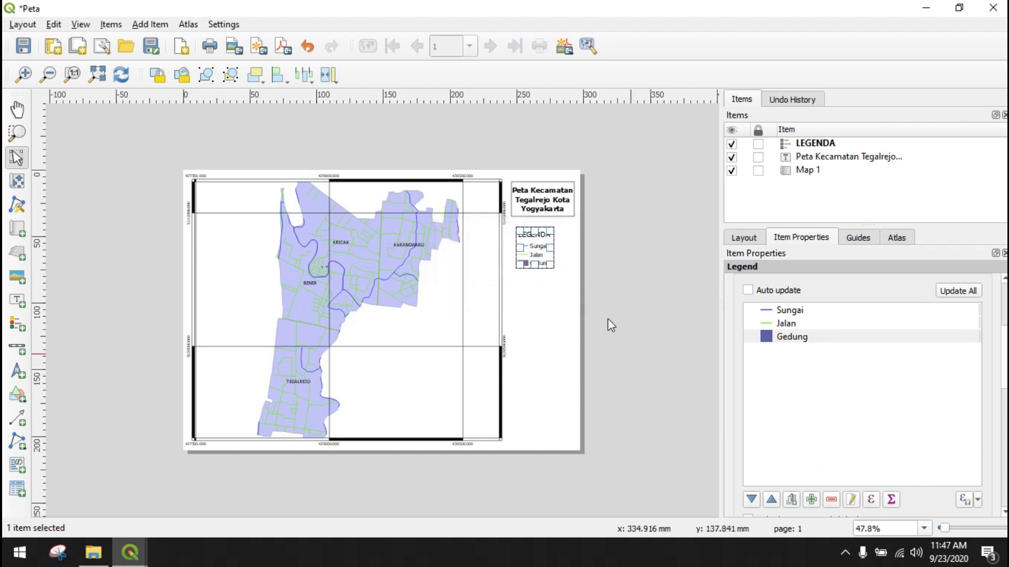
- Enable a frame around the legend
scroll(993, 364, down, 2)
scroll(993, 368, down, 4)
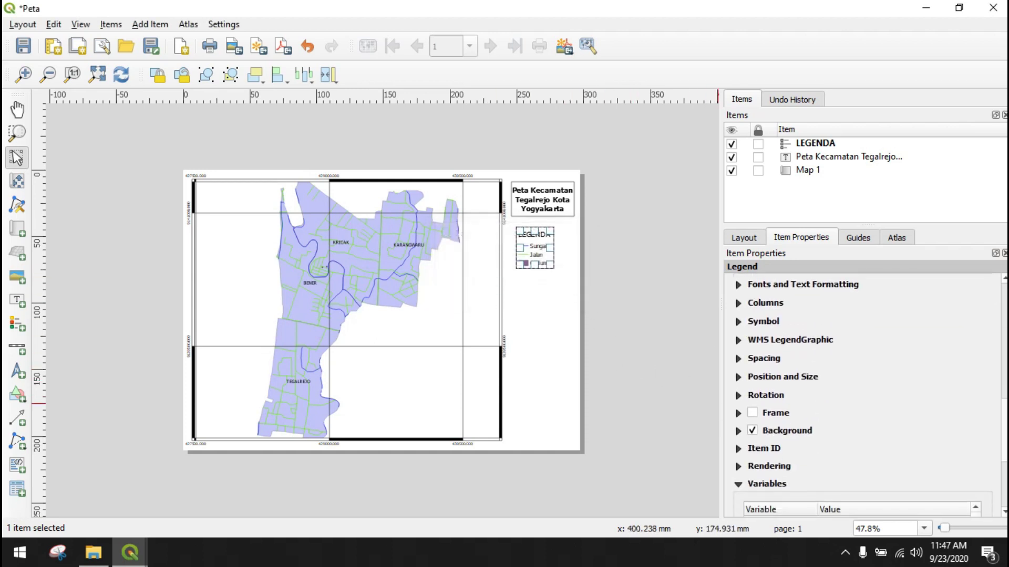
click(739, 410)
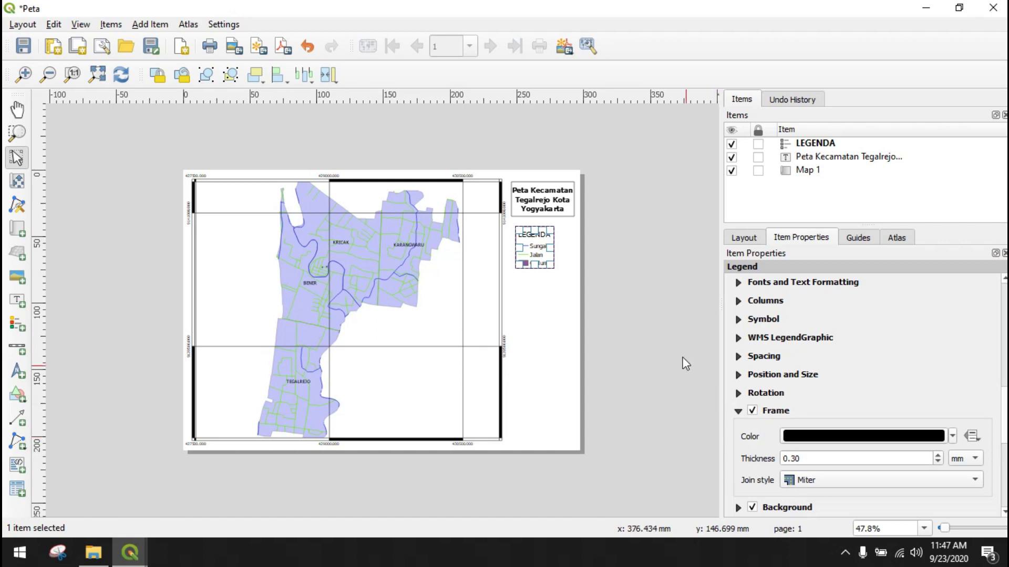
- Move the legend directly against the title label's lower edge and widen it to about 47 mm, matching the title's width
click(604, 253)
click(542, 241)
drag(542, 240, 575, 234)
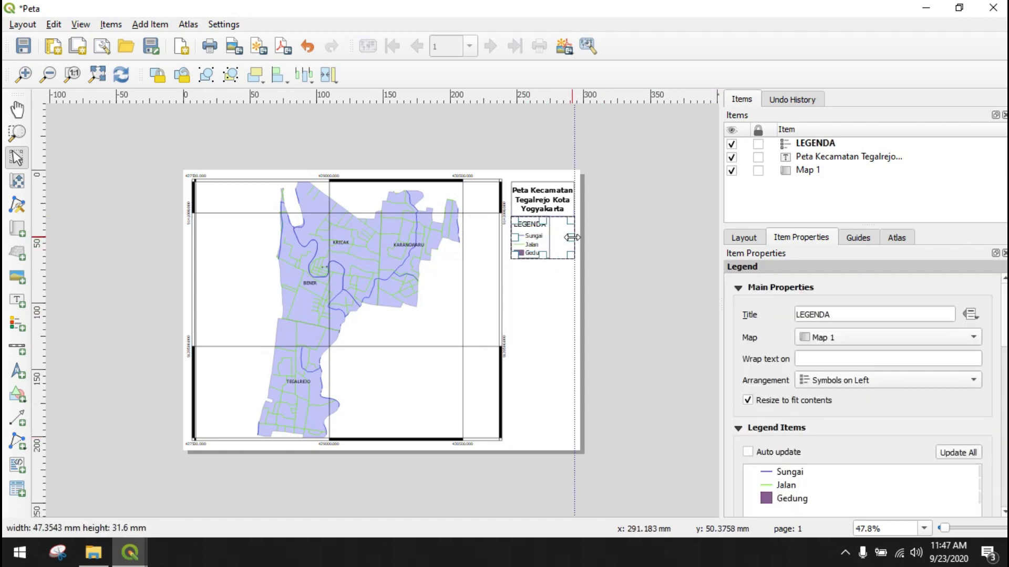
click(566, 332)
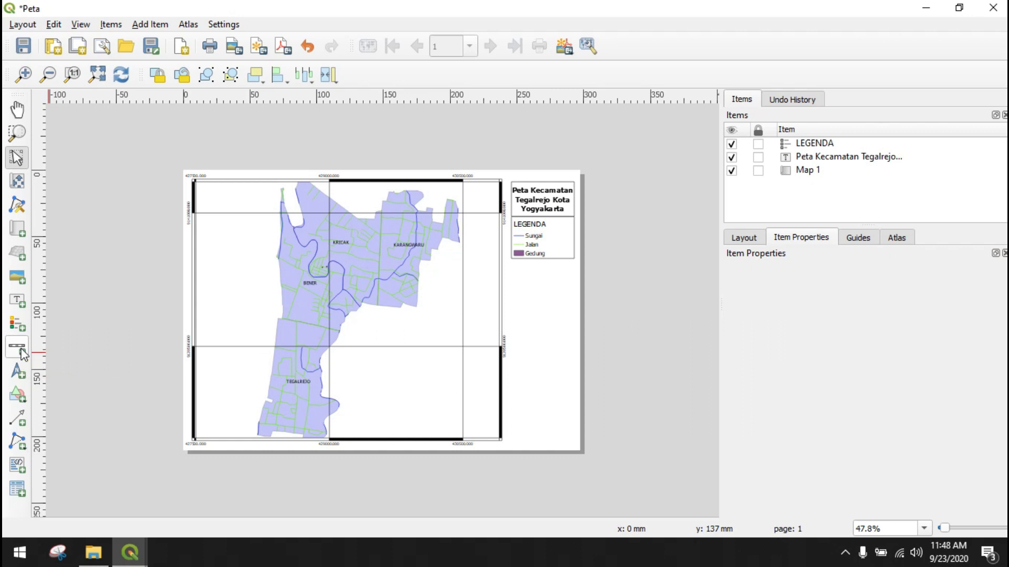
- Add a scale bar for Map 1 directly beneath the legend and set its style to Double Box
click(21, 349)
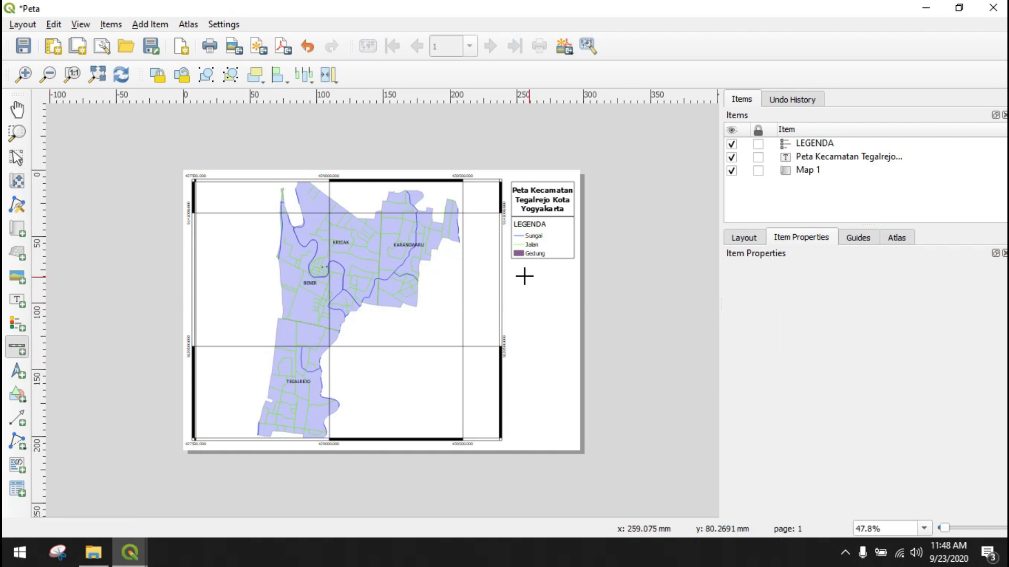
drag(511, 266, 573, 279)
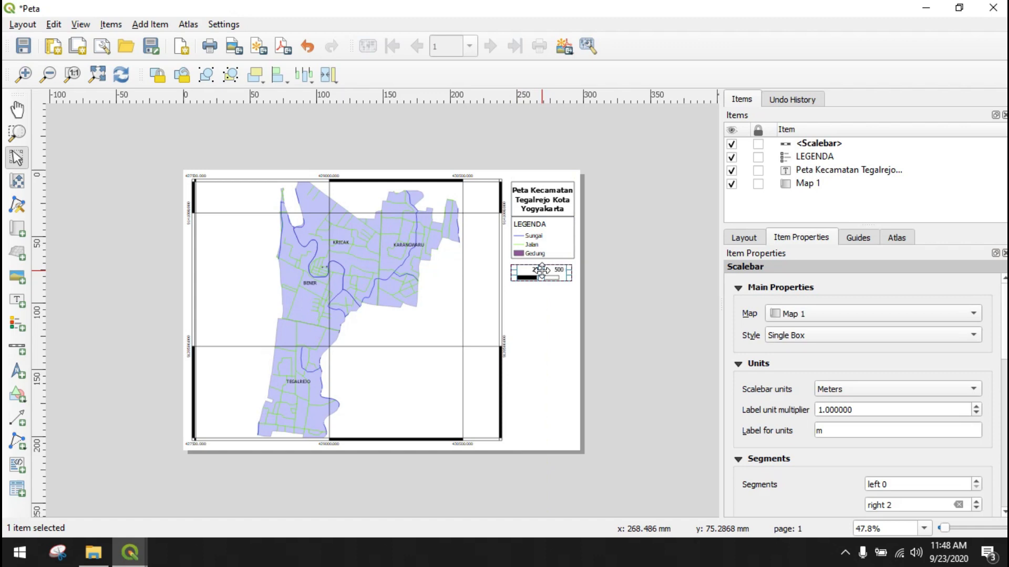
drag(542, 268, 542, 263)
click(873, 336)
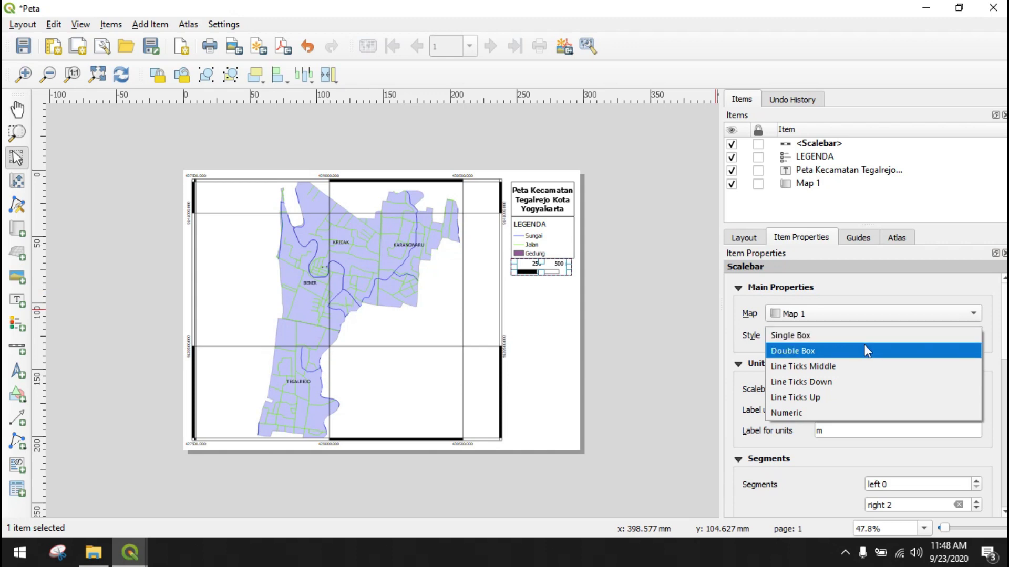
click(859, 351)
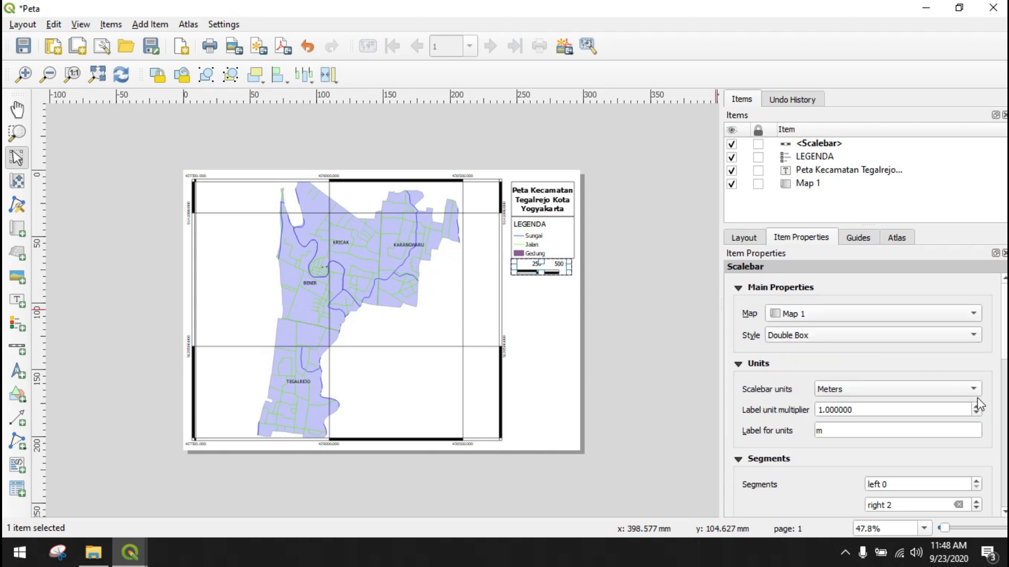
- Try out different numbers of right segments for the scale bar
scroll(961, 346, down, 2)
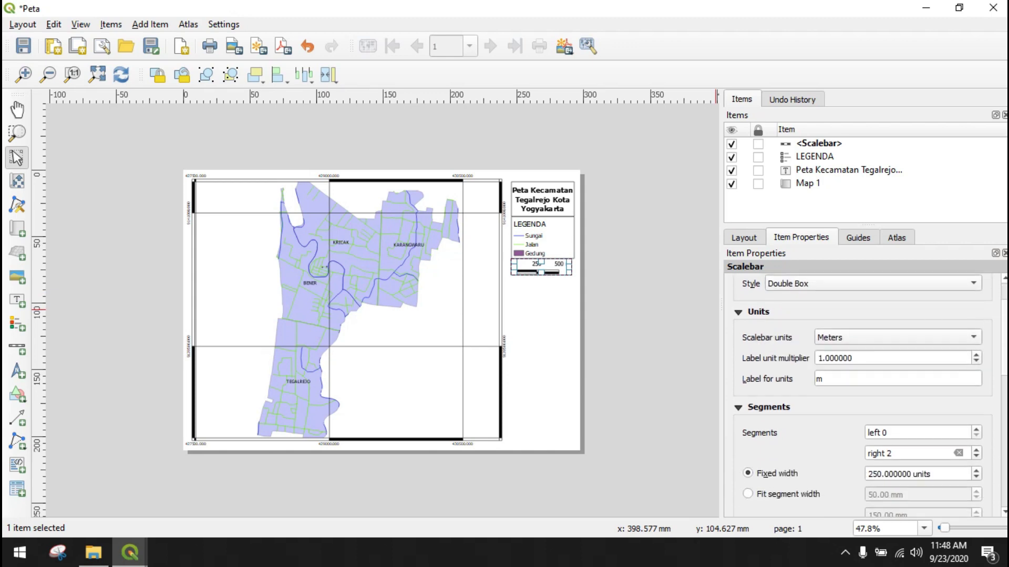
click(926, 339)
click(925, 336)
scroll(997, 357, down, 1)
scroll(998, 357, down, 4)
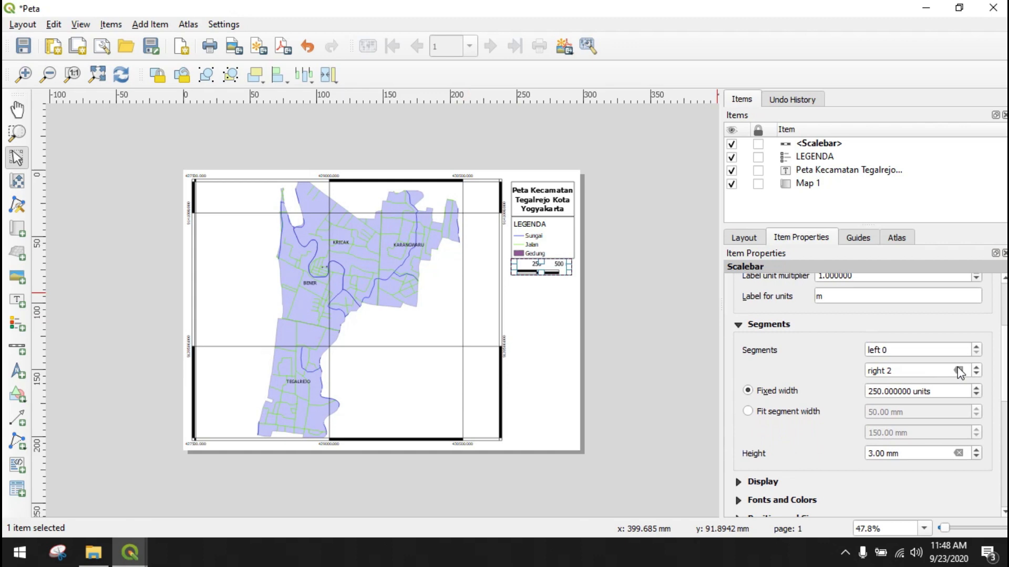
click(976, 368)
click(976, 368)
click(977, 368)
click(977, 368)
click(977, 367)
click(976, 374)
click(976, 374)
click(976, 374)
click(976, 374)
click(976, 374)
- Enable a frame around the scale bar and widen it to match the legend's width
drag(1005, 344, 1006, 391)
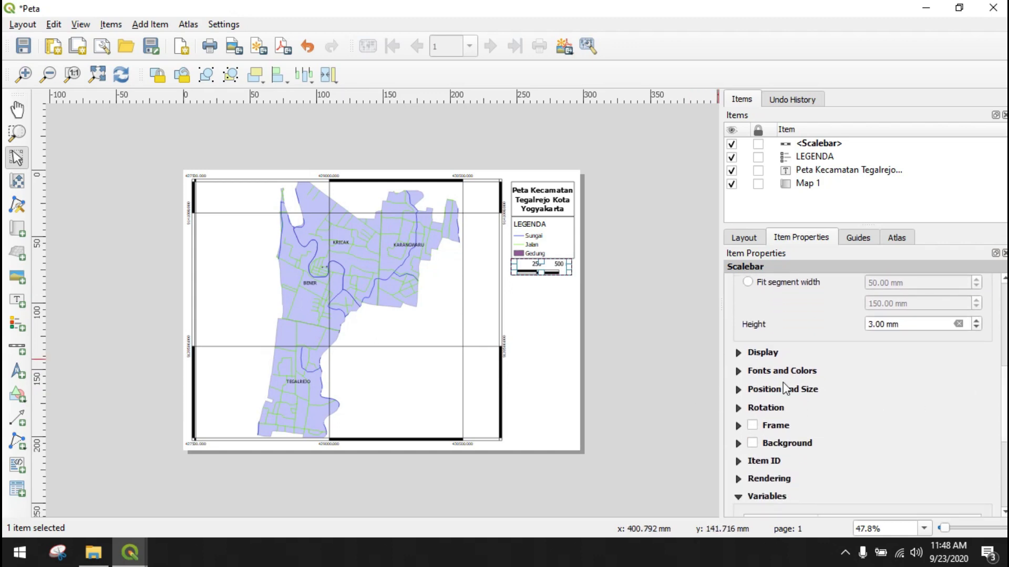
click(753, 426)
drag(571, 267, 575, 266)
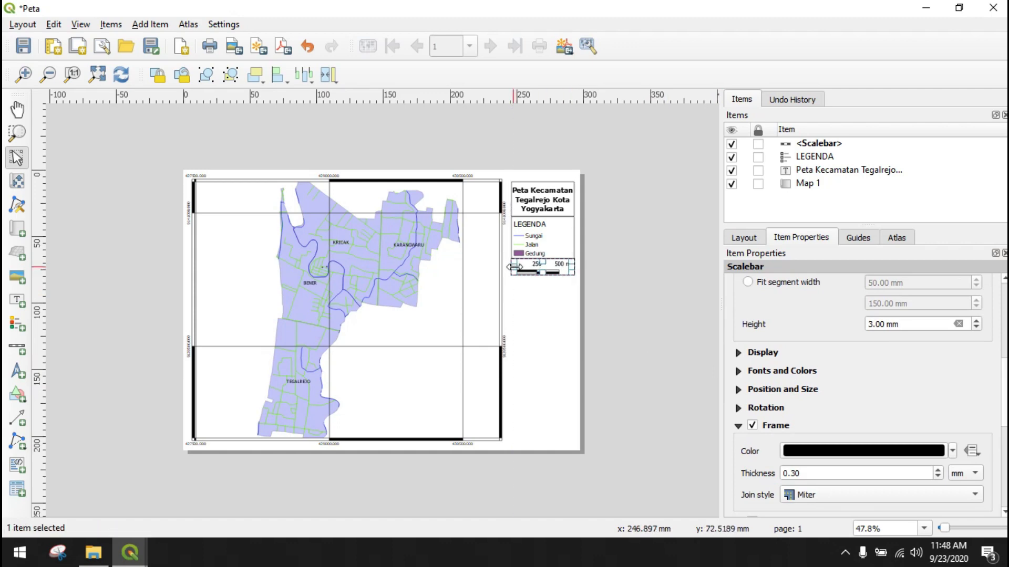
click(566, 315)
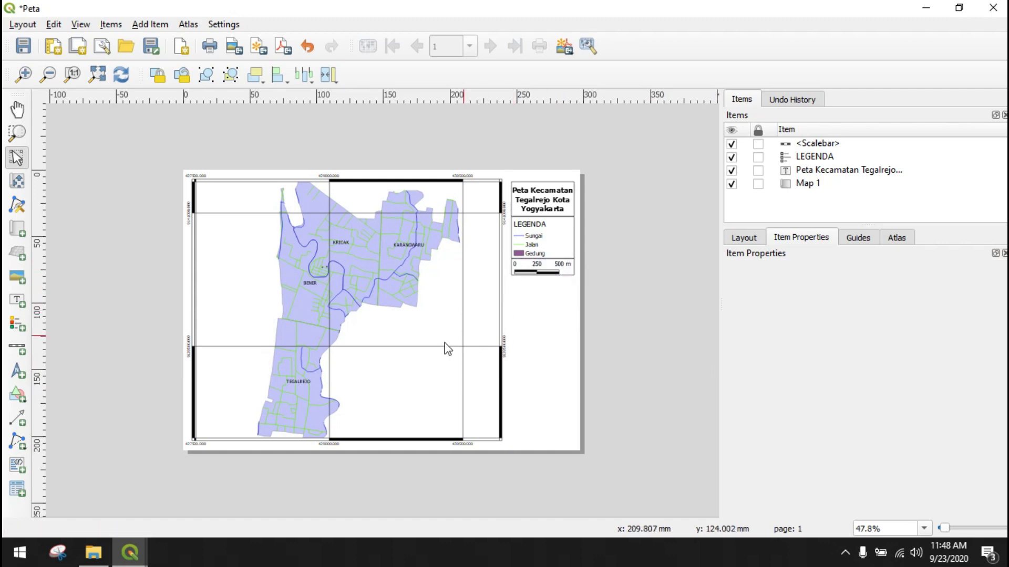
- Add a north arrow and place it in the empty upper-left area of the map frame
click(17, 372)
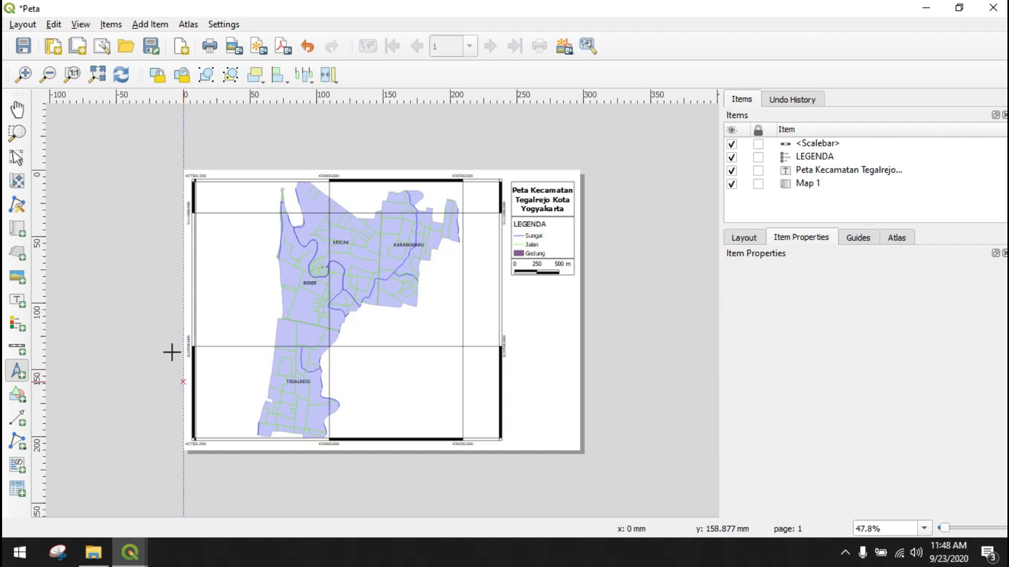
drag(403, 382, 452, 426)
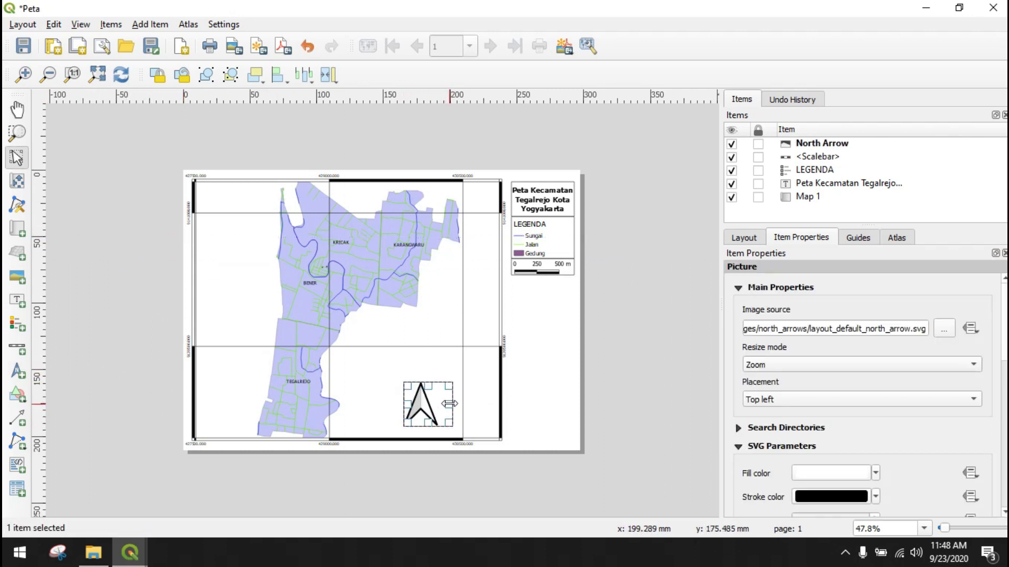
drag(446, 404, 220, 246)
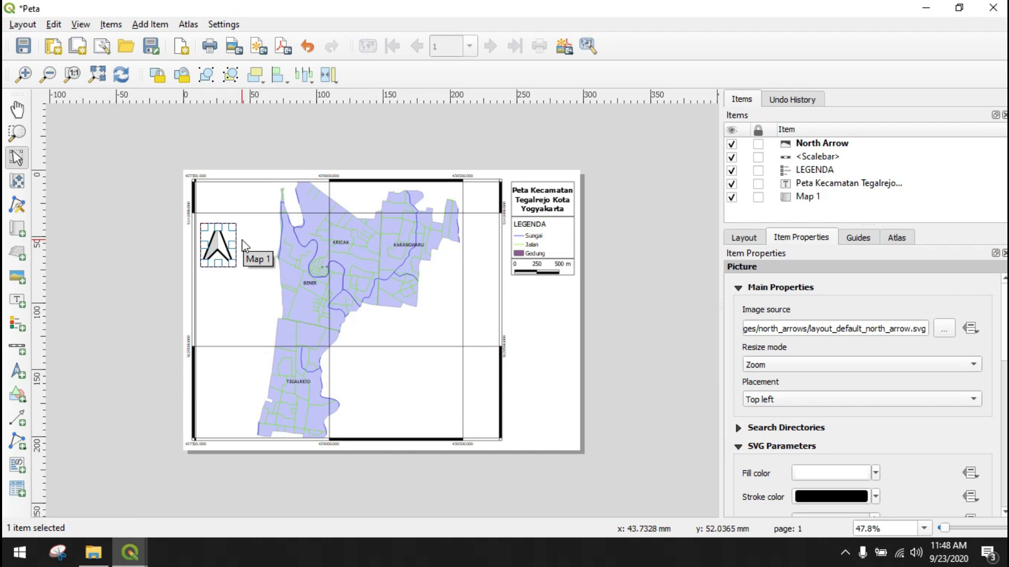
- Add a picture using D:/DLL/Undip.png and place it at the lower end of the column containing the title and legend
click(17, 277)
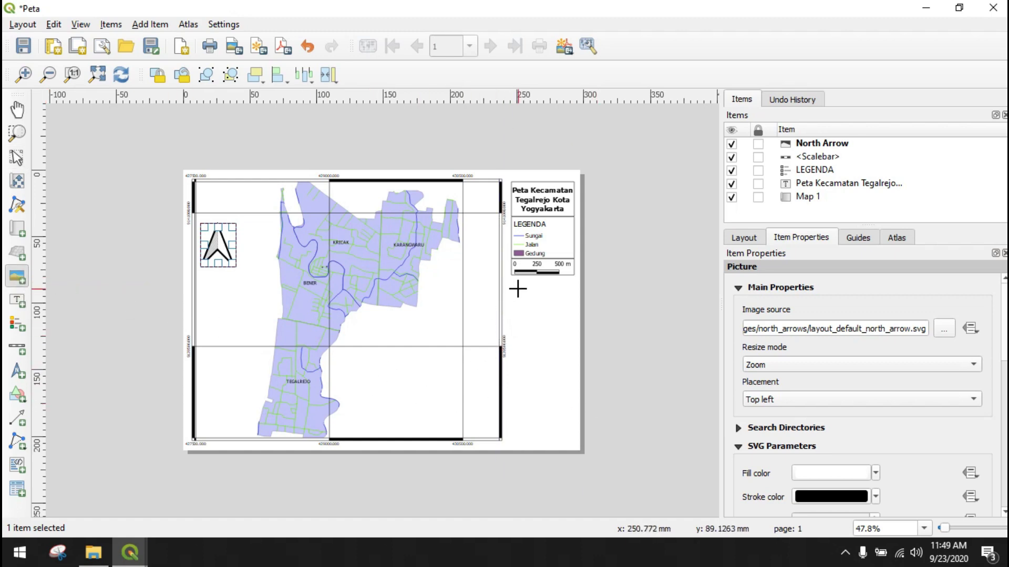
drag(516, 288, 575, 347)
click(944, 329)
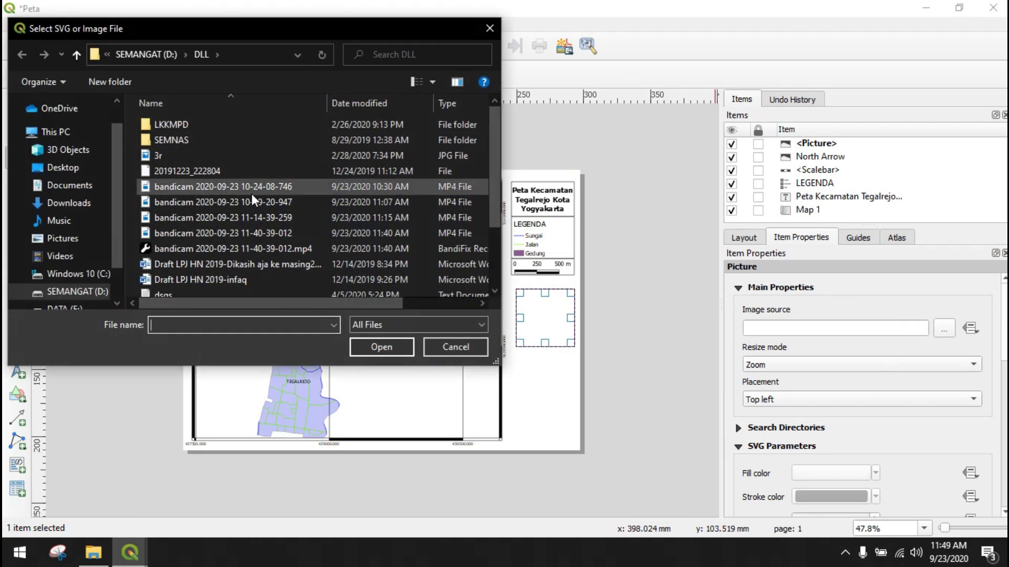
scroll(229, 202, down, 2)
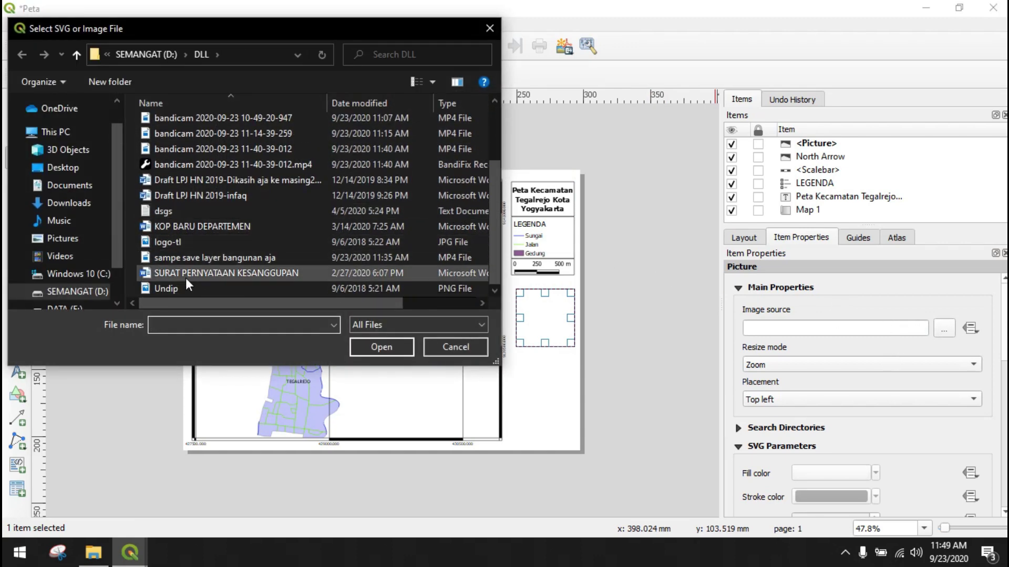
click(180, 292)
click(390, 352)
drag(571, 343, 544, 427)
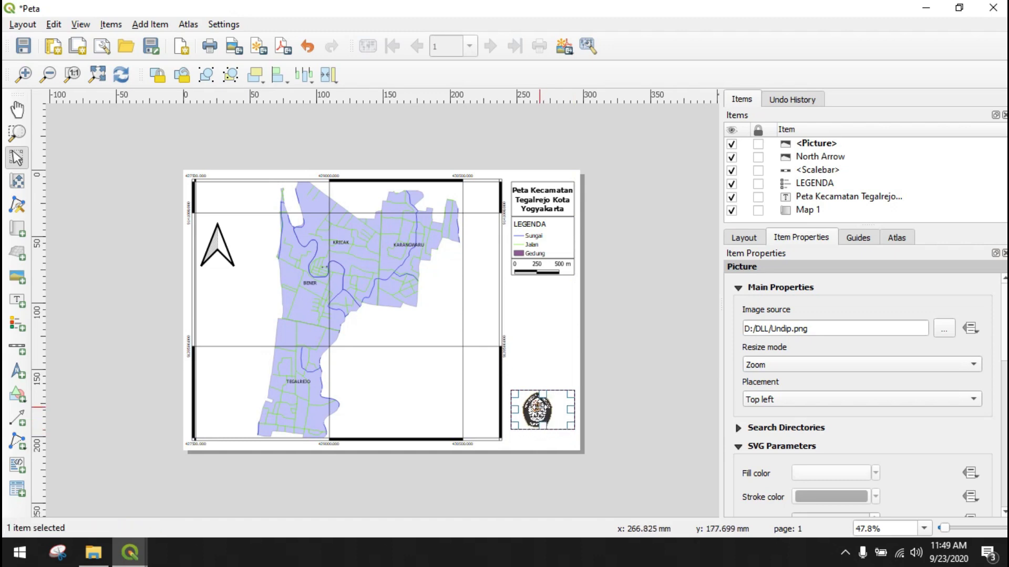
- Review the logo picture's search directory, SVG, rotation, and position and size settings
scroll(862, 394, down, 6)
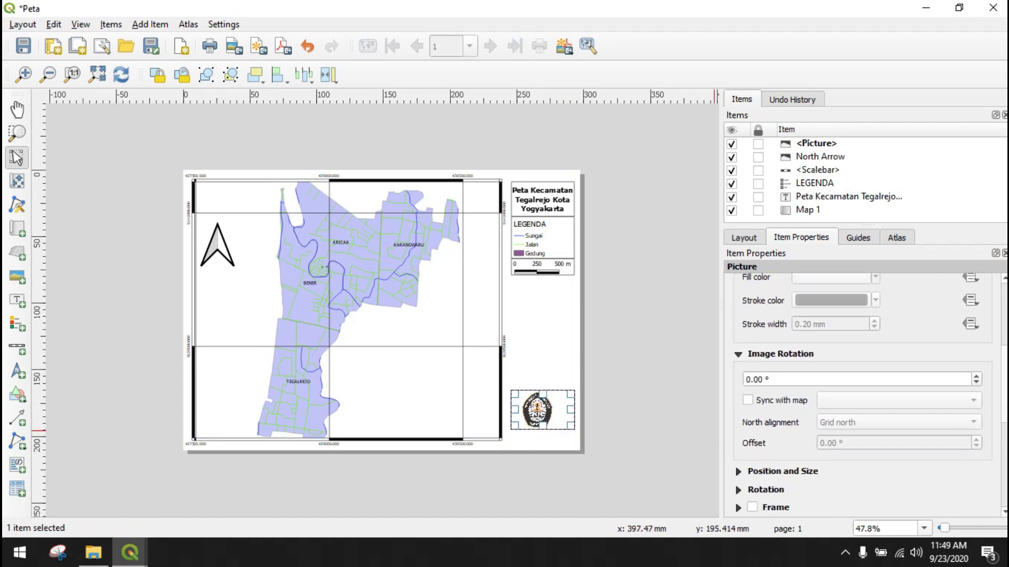
scroll(1005, 339, up, 5)
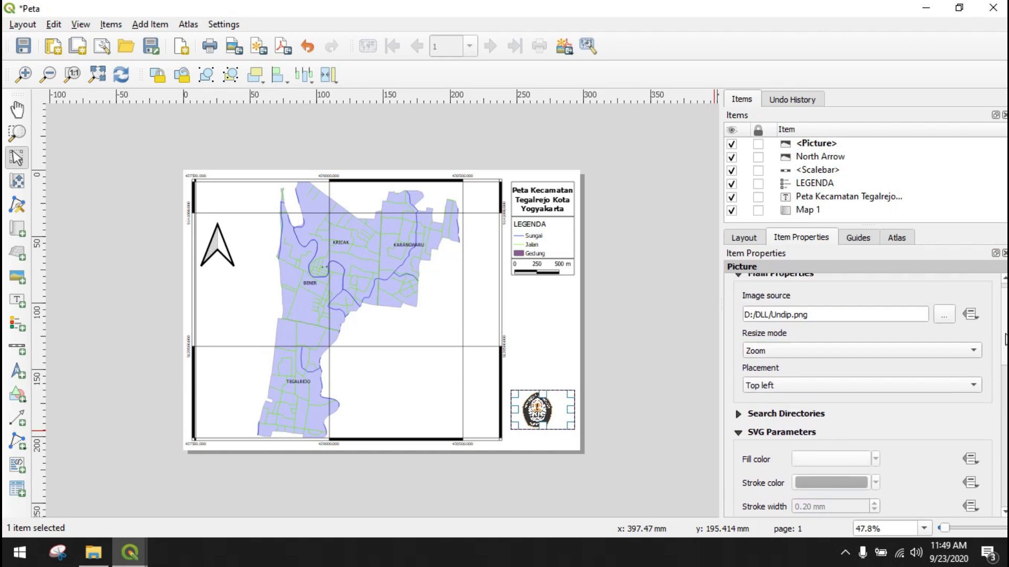
click(738, 414)
scroll(1004, 338, down, 6)
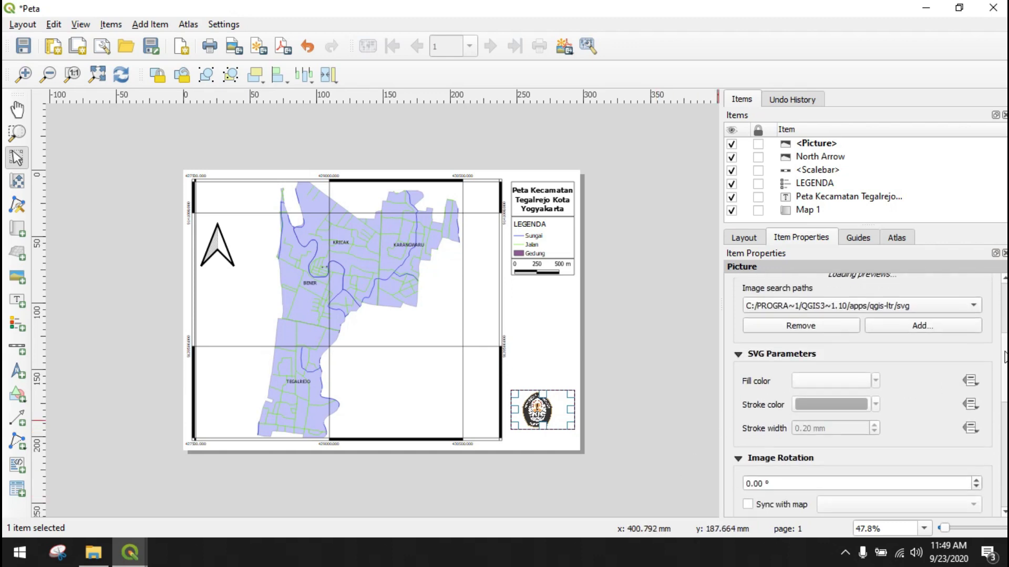
scroll(861, 368, down, 1)
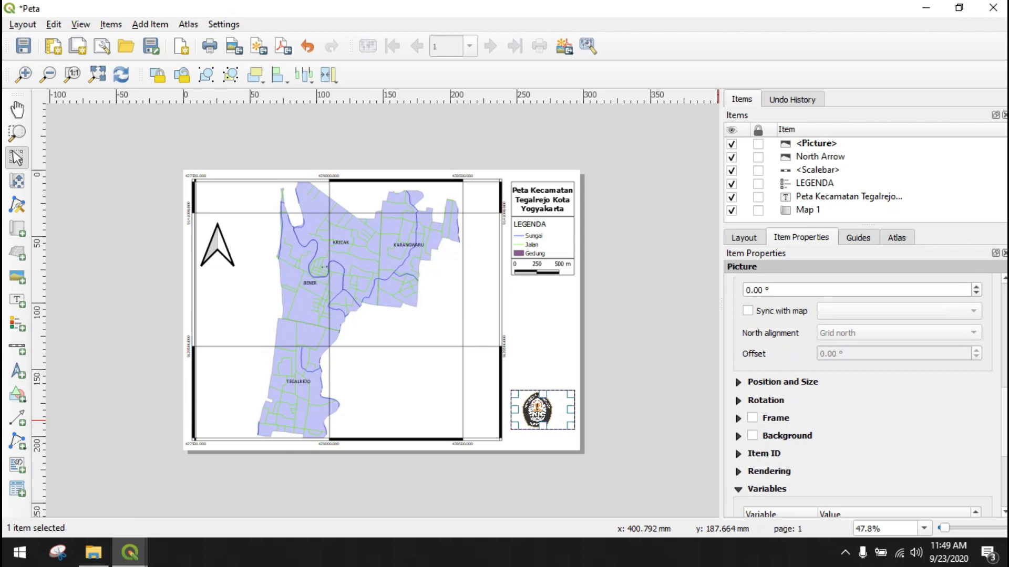
click(786, 385)
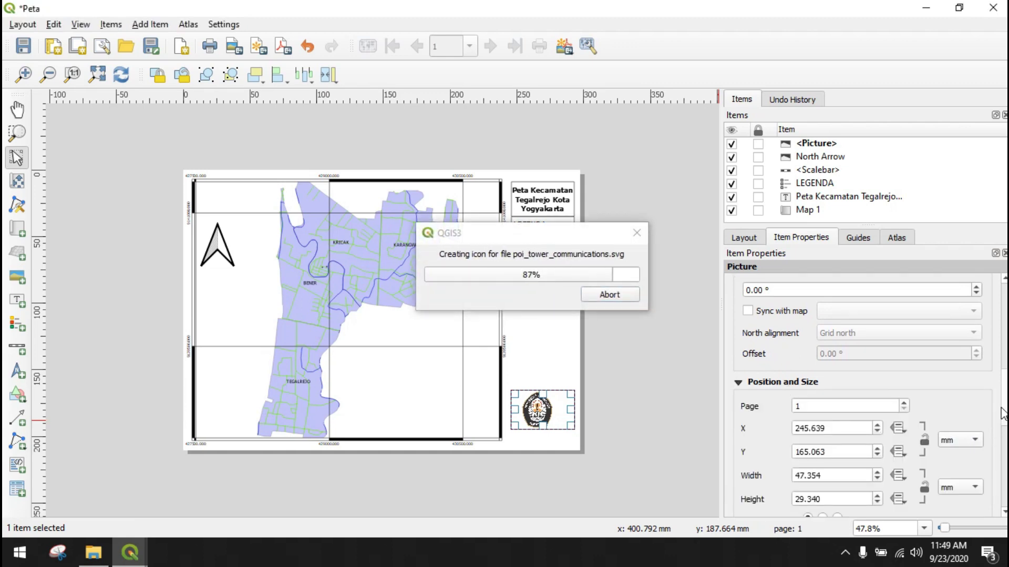
scroll(1003, 395, up, 7)
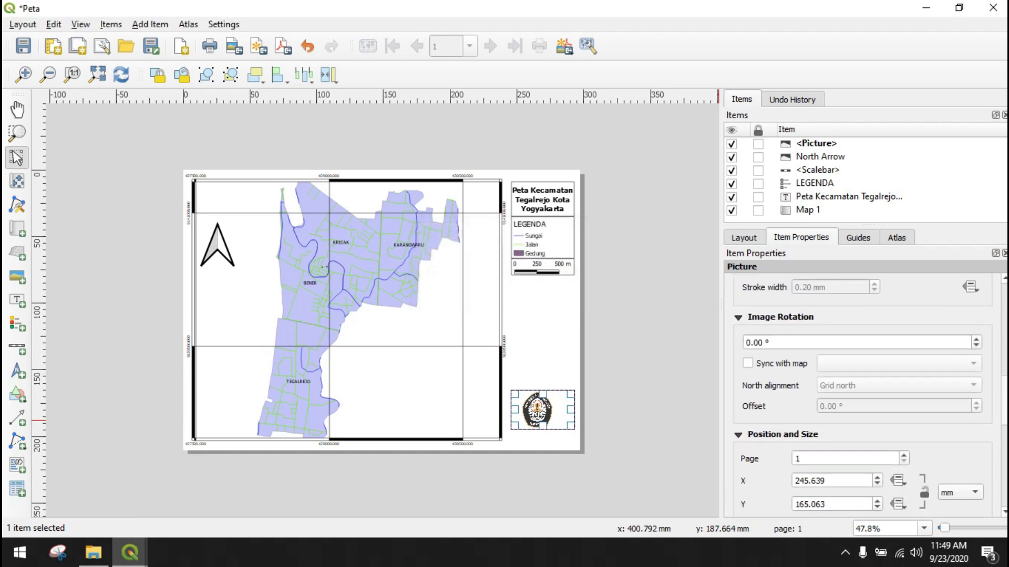
scroll(861, 426, down, 10)
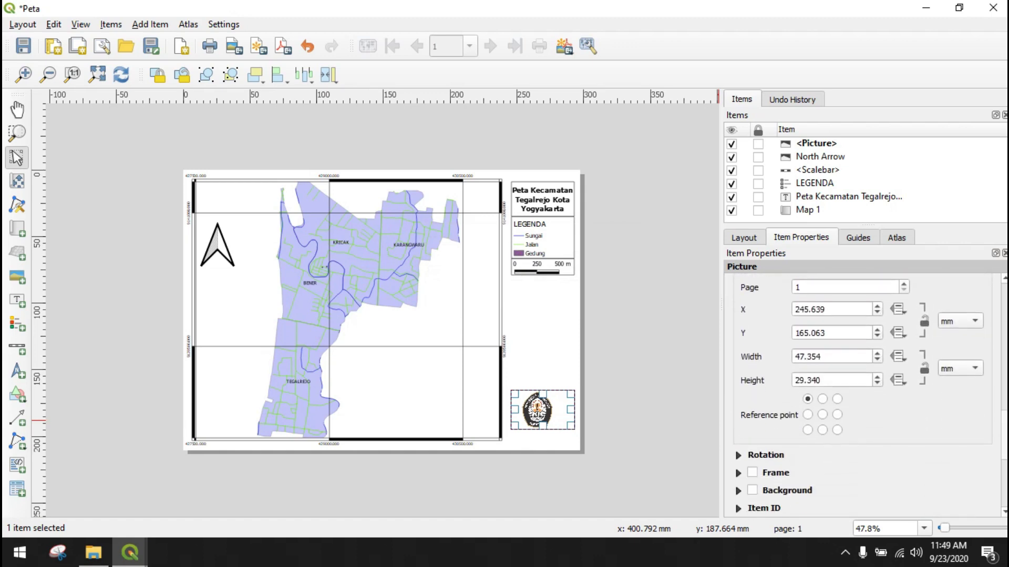
- Set the logo picture's reference point to its centre and place the logo, with a narrower frame, just below the scale bar
click(822, 411)
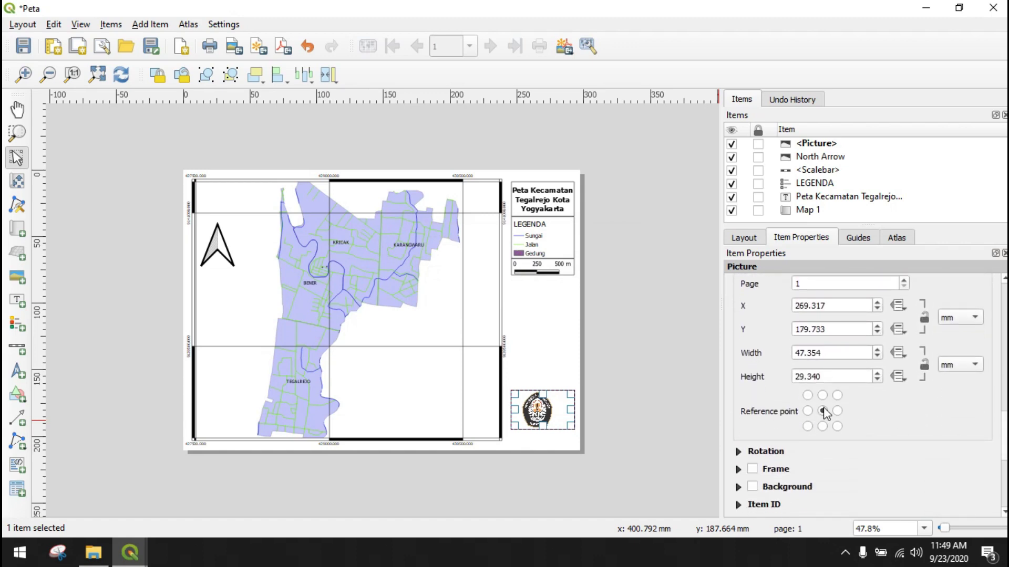
click(837, 426)
click(823, 411)
scroll(861, 399, down, 3)
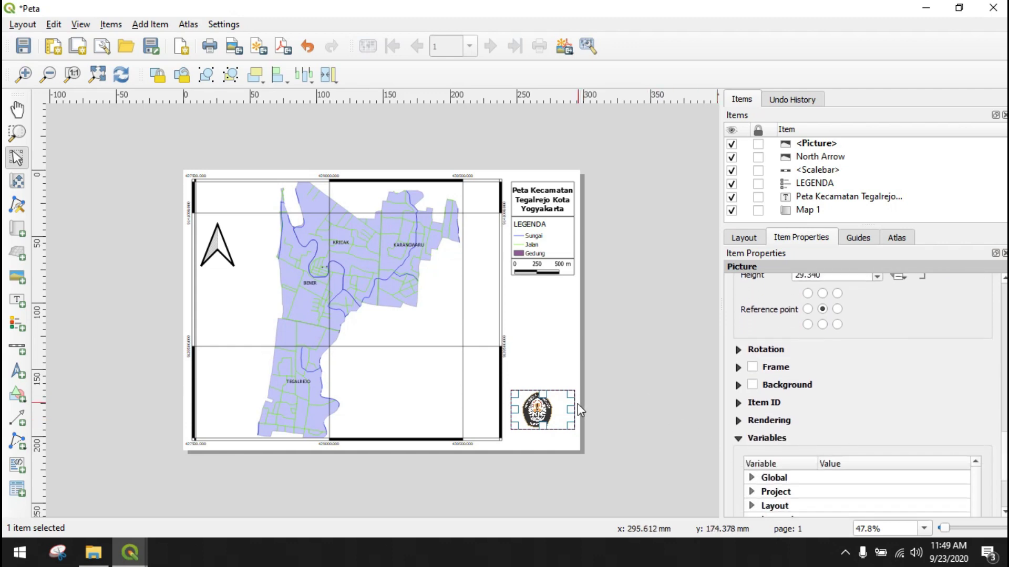
drag(575, 409, 542, 308)
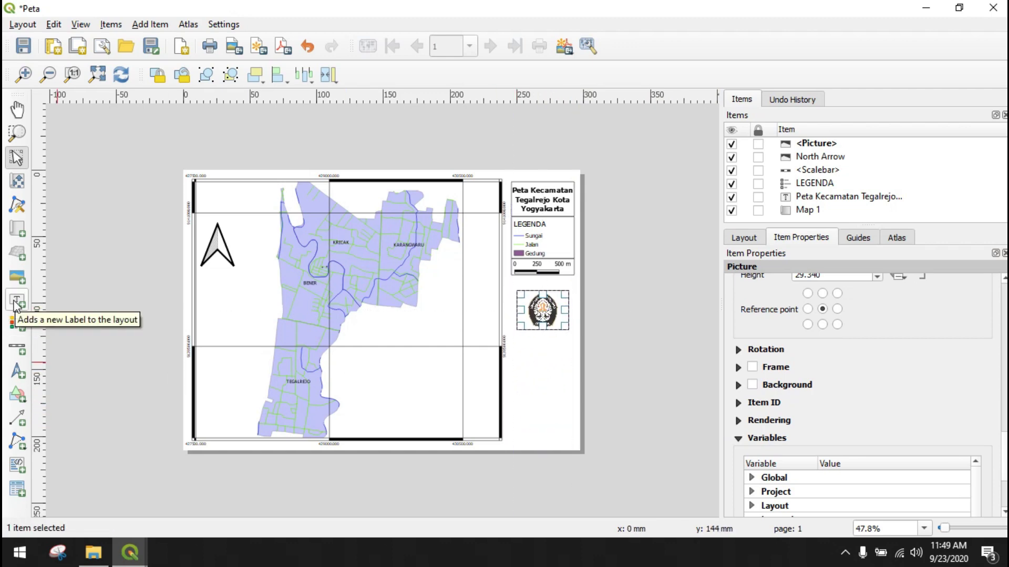
click(18, 349)
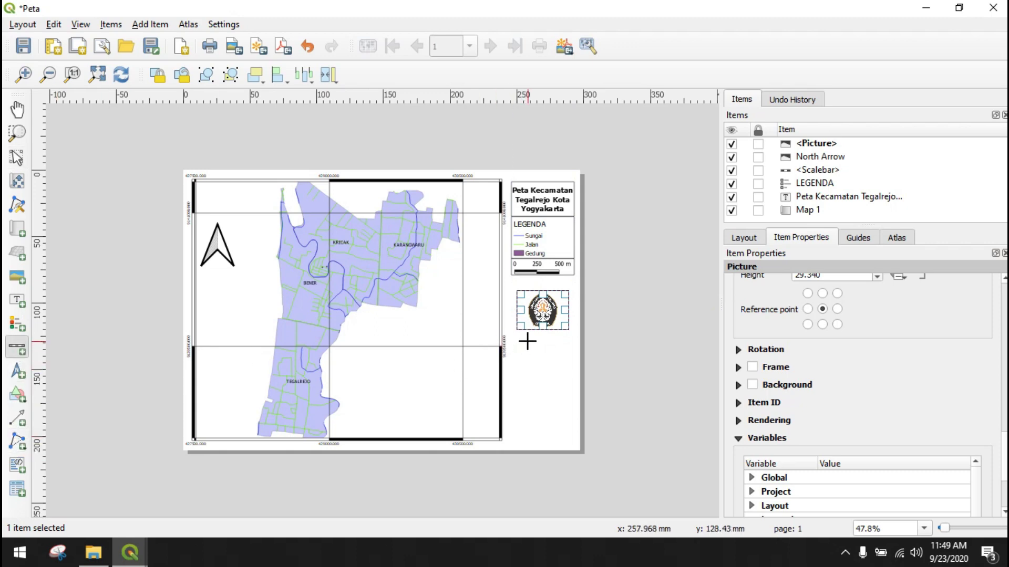
drag(511, 339, 571, 376)
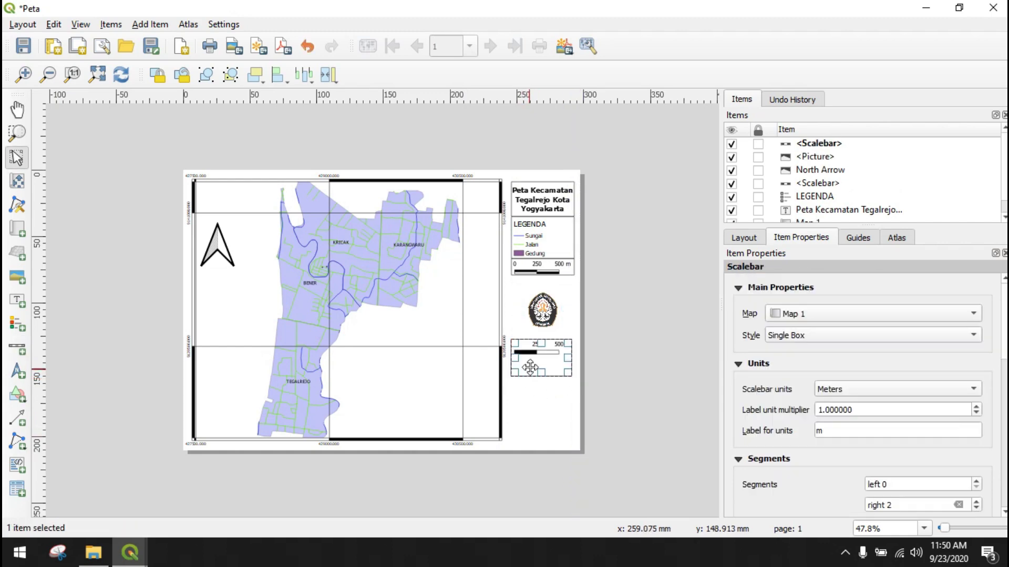
key(Delete)
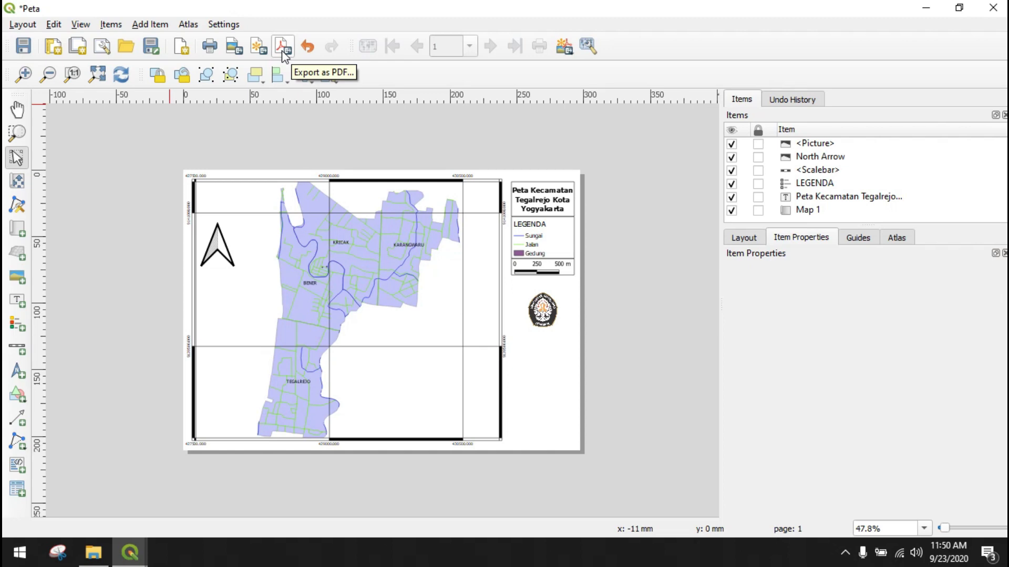
- Export the layout as a PNG image named Peta in the Peta Dalam Laporan folder at 300 dpi
click(237, 55)
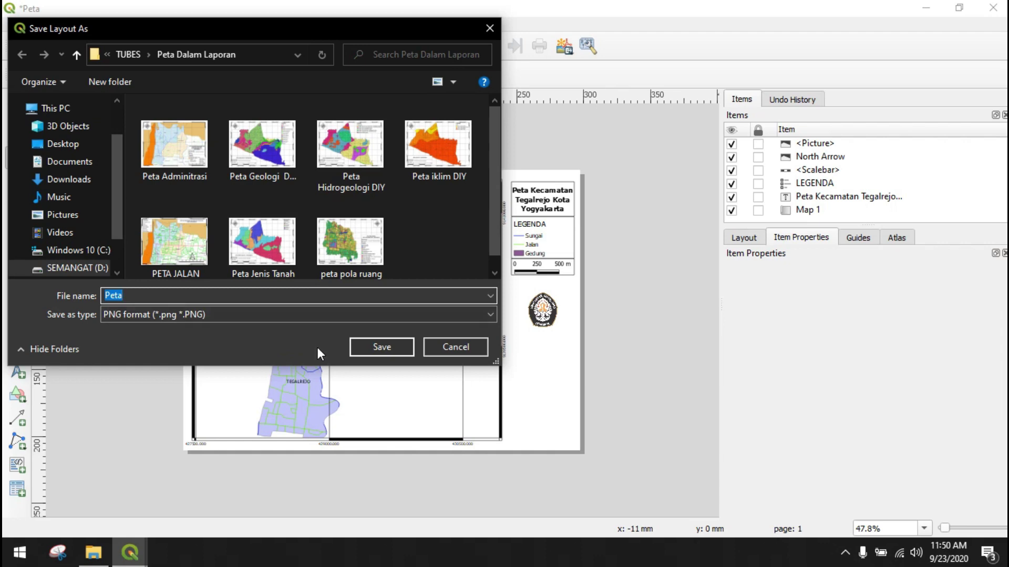
click(382, 347)
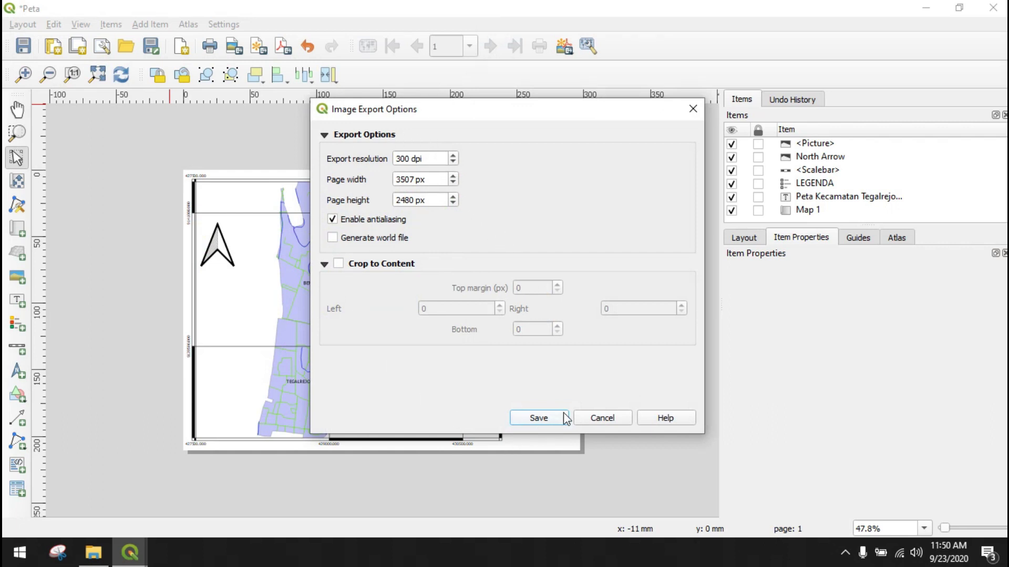
click(538, 418)
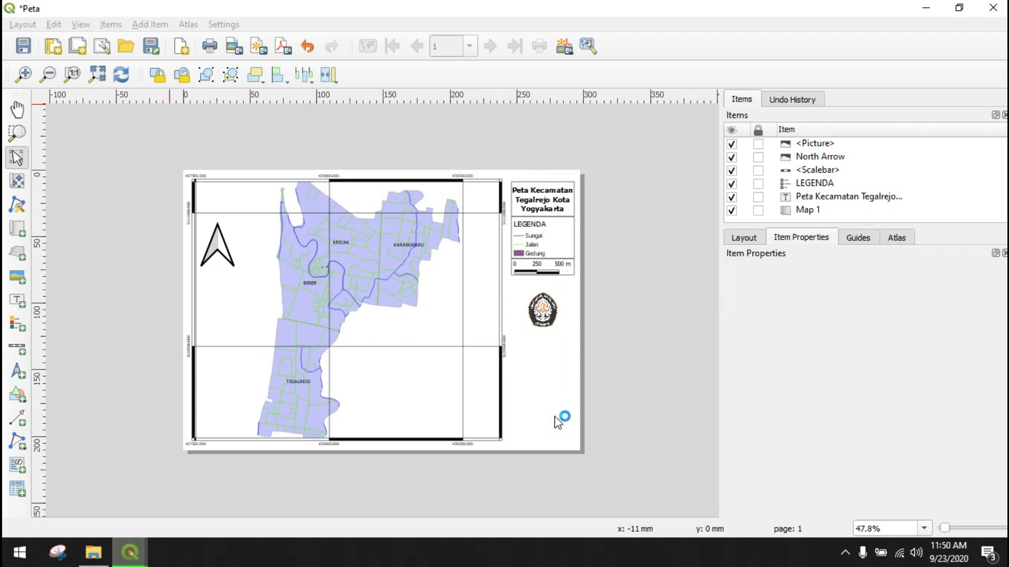